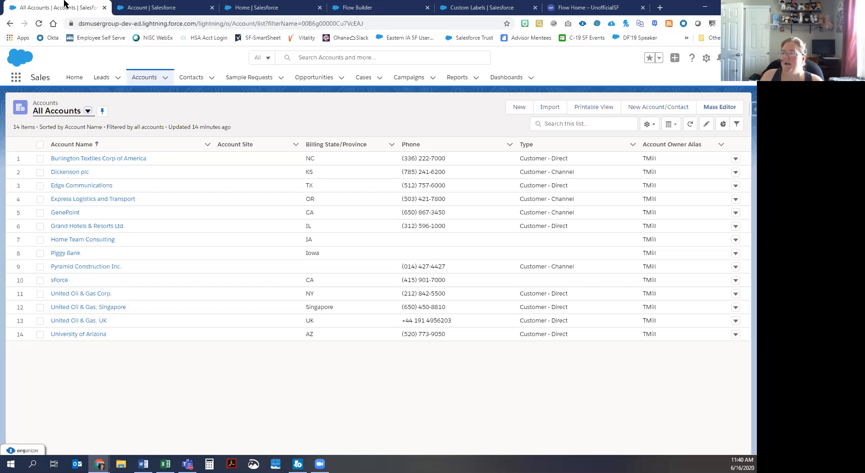
Step: Switch to the Flow Builder tab showing the existing Create Account & Contact with One Screen flow
left_click(377, 12)
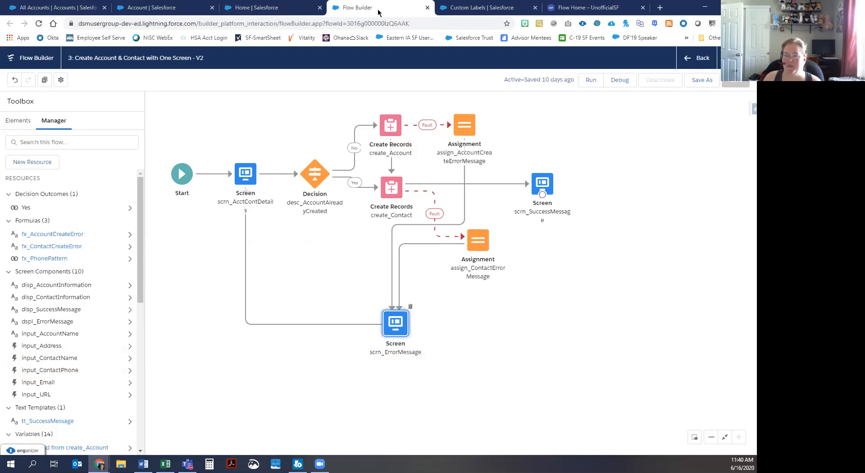
Step: Show the Elements list in the Toolbox, then close the old flow's tab
left_click(19, 122)
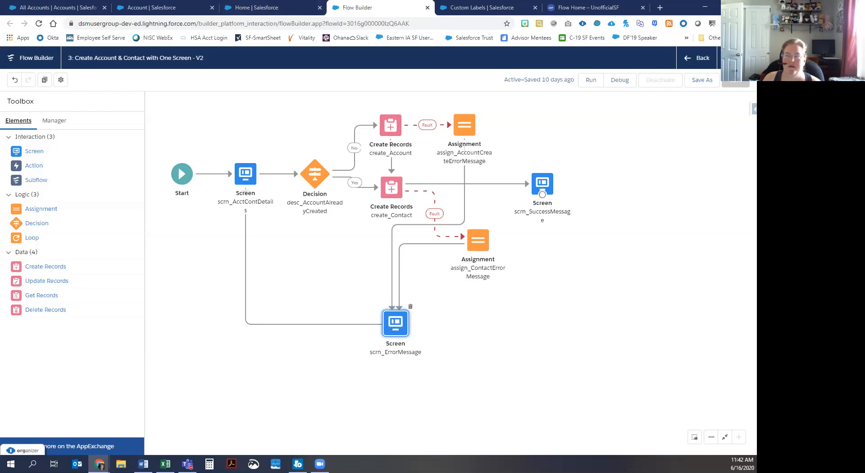
key("ctrl+w")
Step: Return to Setup, find Flows via Quick Find 'Flow', and start a new flow
left_click(259, 10)
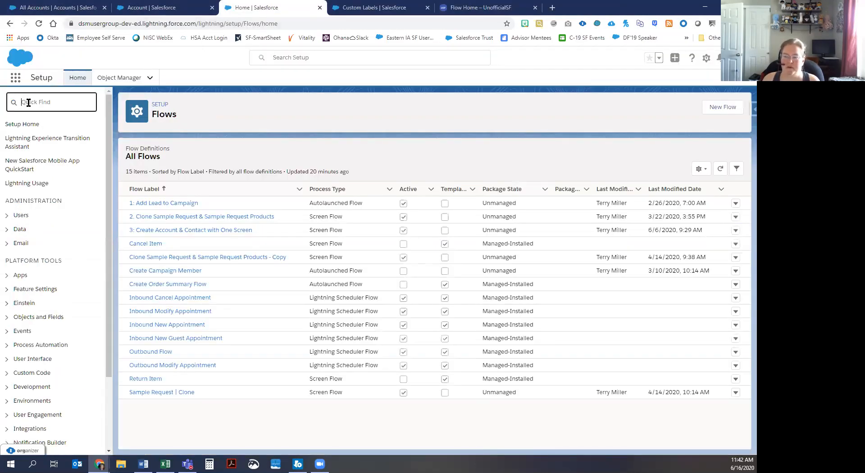
type("Flow")
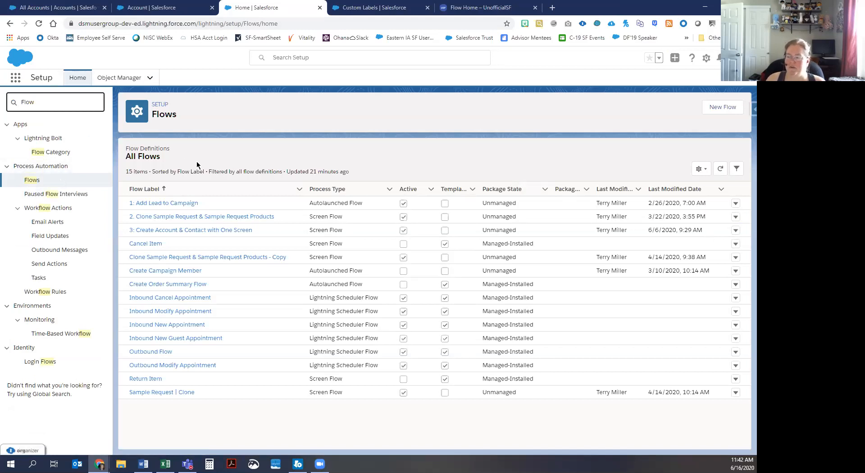
left_click(721, 109)
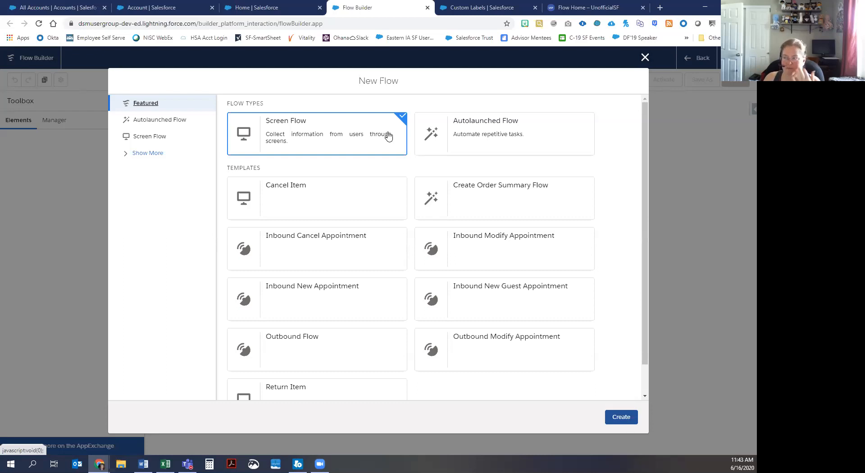
Step: Create the screen flow and place a Screen element beside Start
left_click(620, 420)
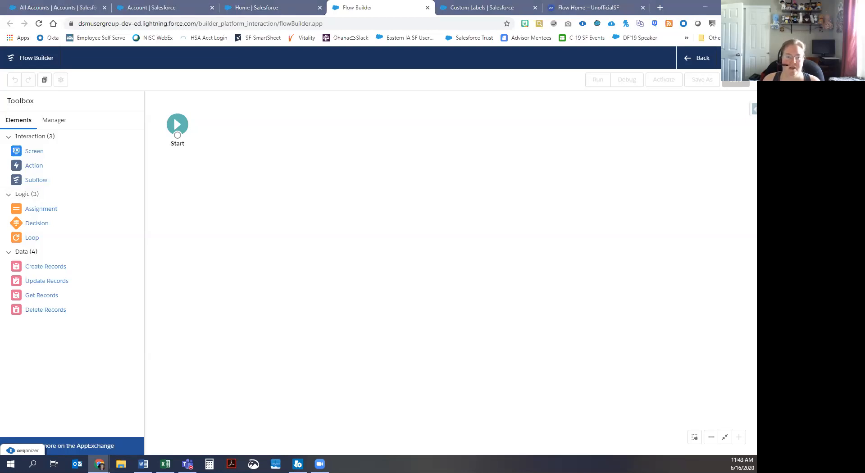
left_click_drag(29, 152, 217, 121)
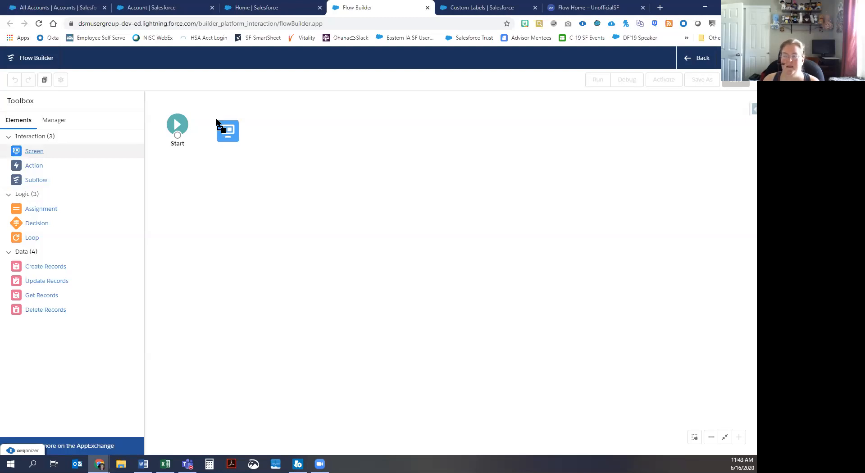
left_click_drag(217, 121, 216, 119)
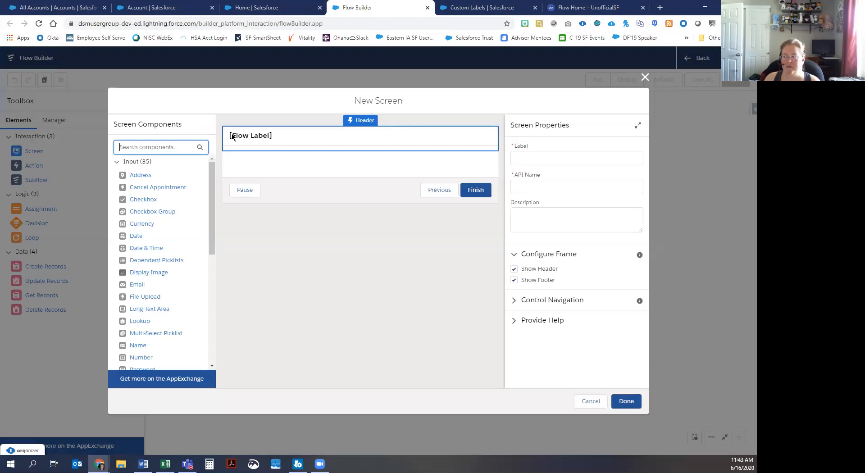
Step: Label the screen 'Account Details', prefix its API name with scrn_, and describe it as collecting Account Details
left_click(525, 157)
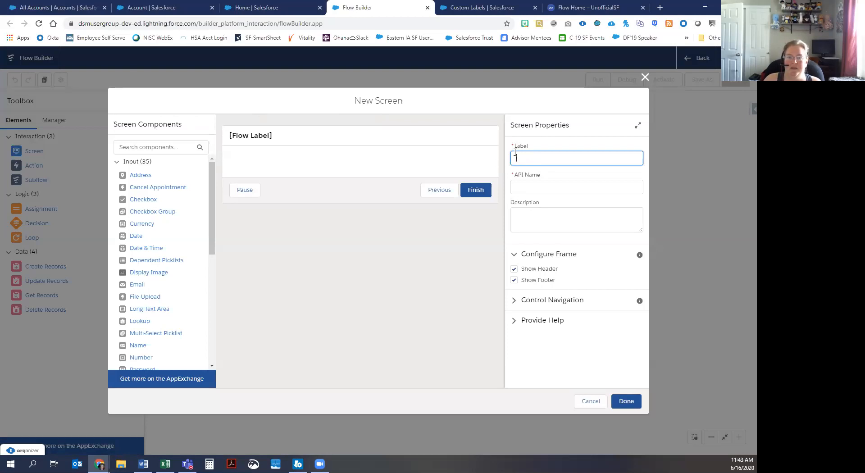
type("Account ")
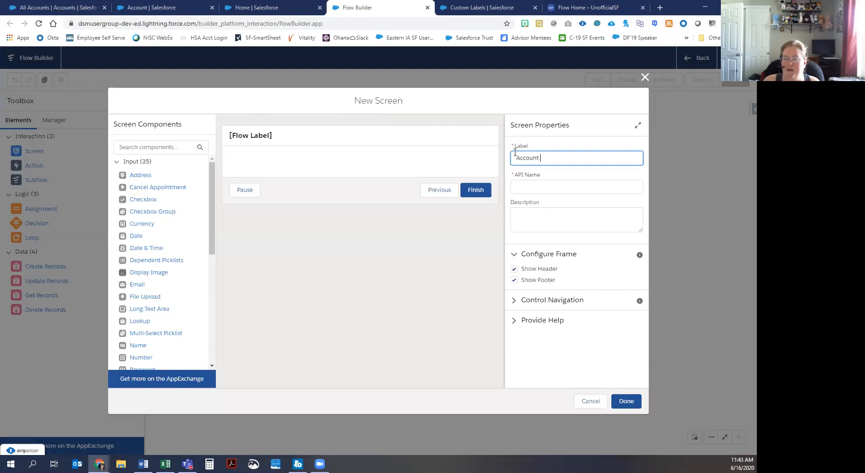
type("Details")
key("Tab")
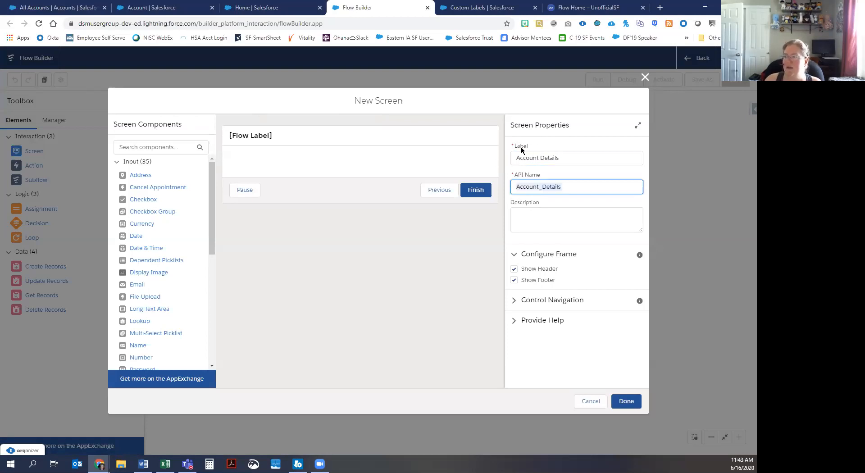
left_click(563, 186)
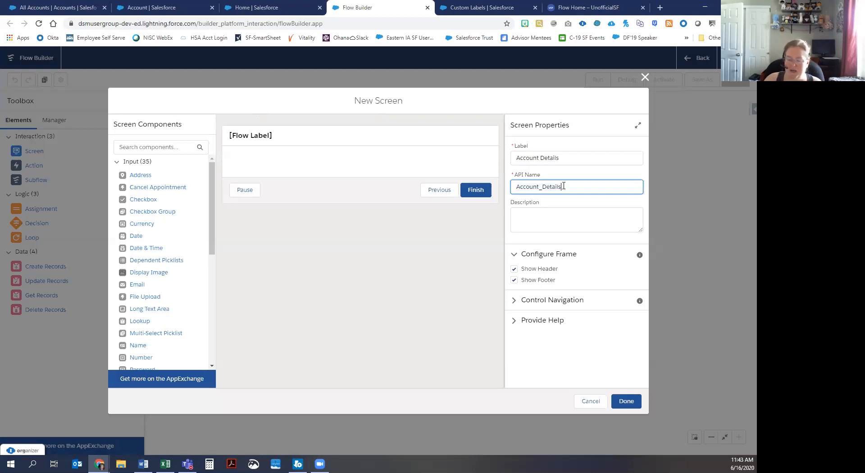
type("scrn_")
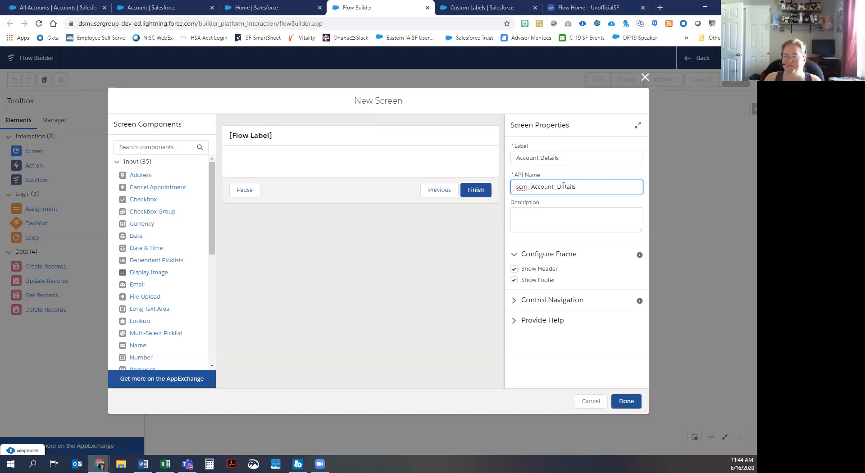
left_click(537, 218)
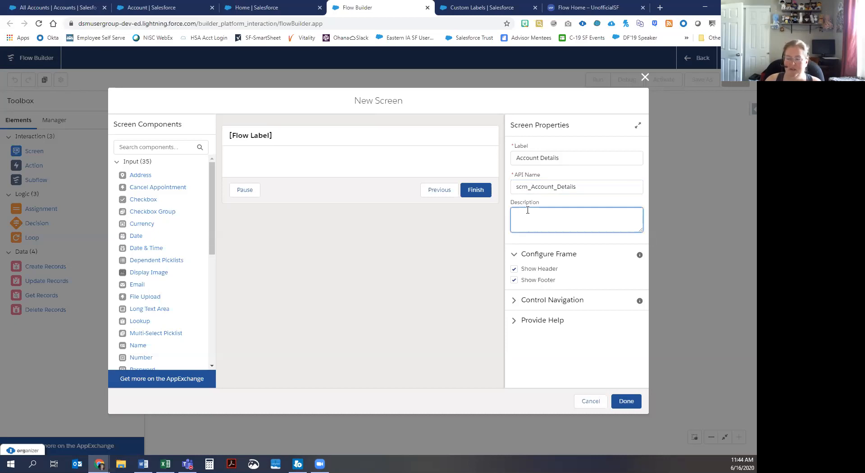
type("This")
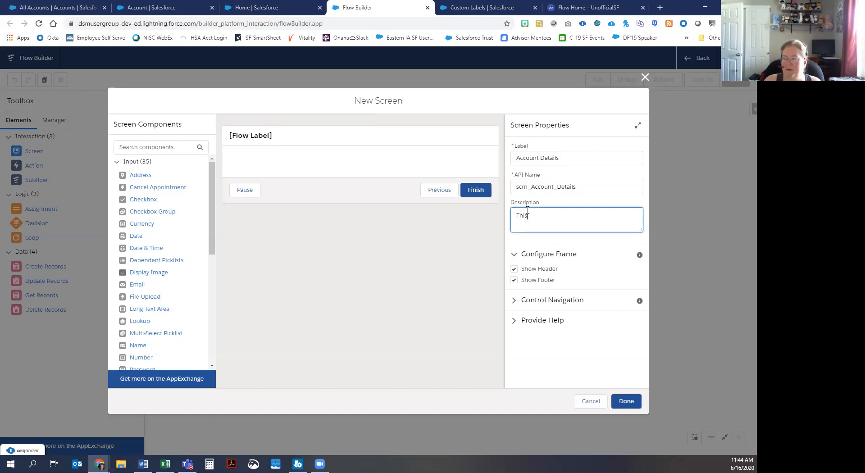
type(" is where we collect Account Details")
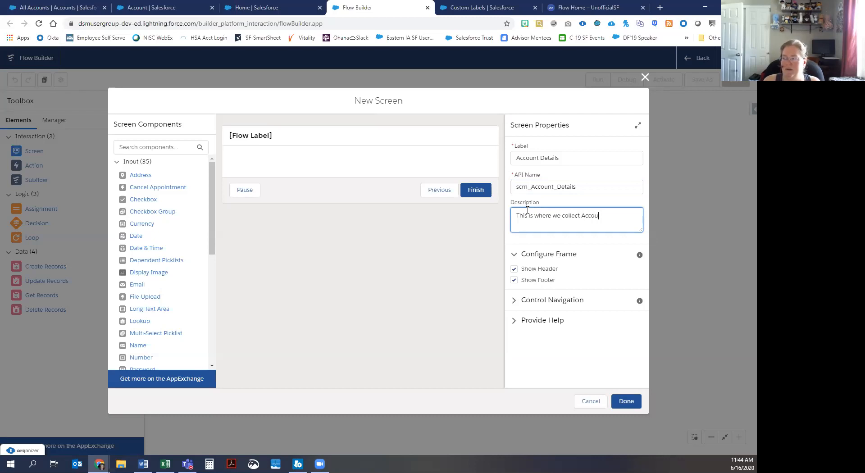
Step: Add '& Contact' to the screen's label, API name and description
left_click(541, 158)
type("& Contact")
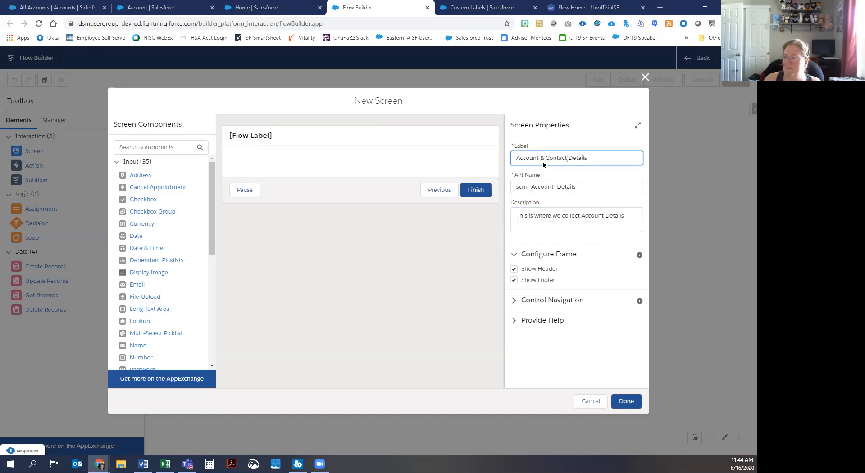
left_click(555, 187)
type("Contact")
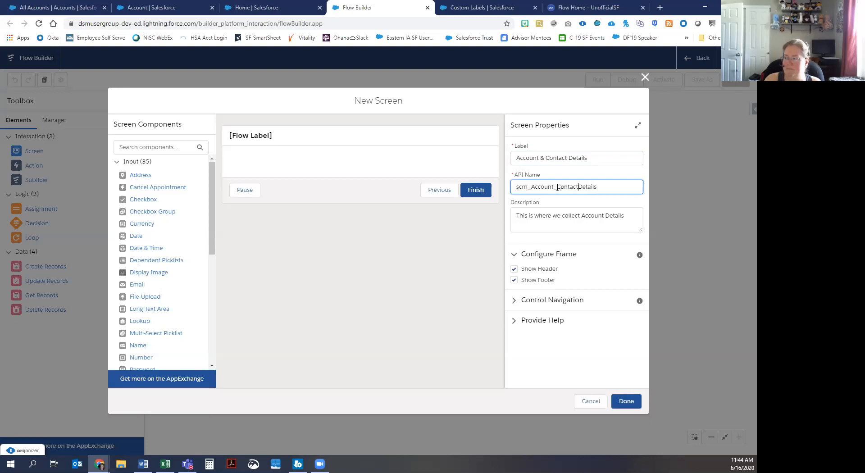
type("_")
left_click(602, 219)
type("& Contact")
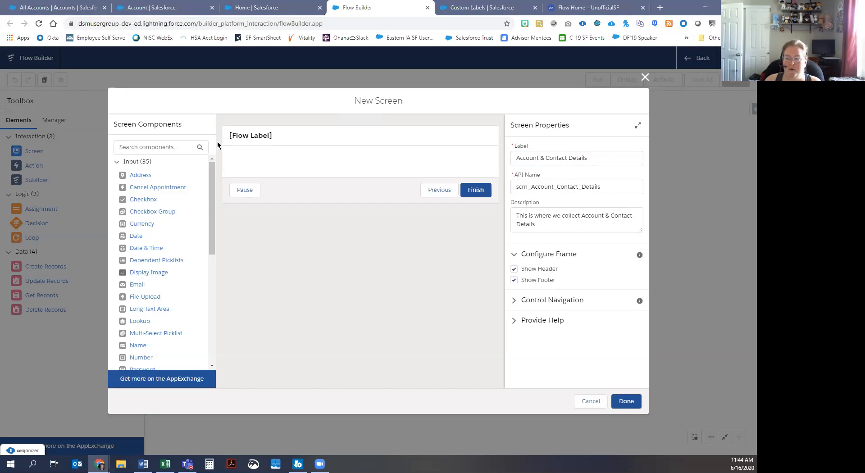
Step: Add a Display Text component to the screen with API name disp_AccountInfo
left_click_drag(212, 169, 211, 316)
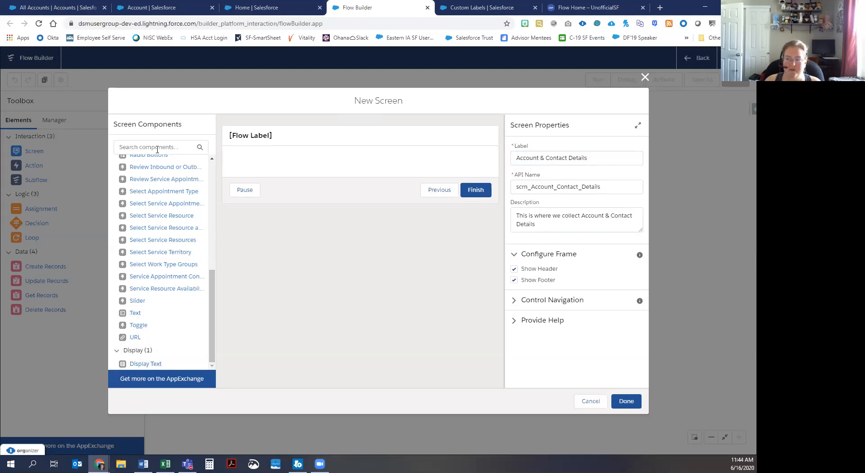
left_click_drag(150, 364, 286, 164)
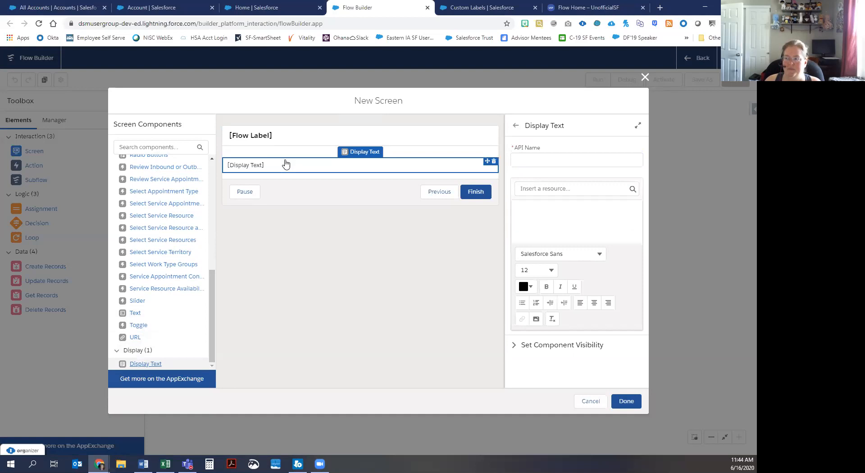
left_click(529, 164)
type("disp_A")
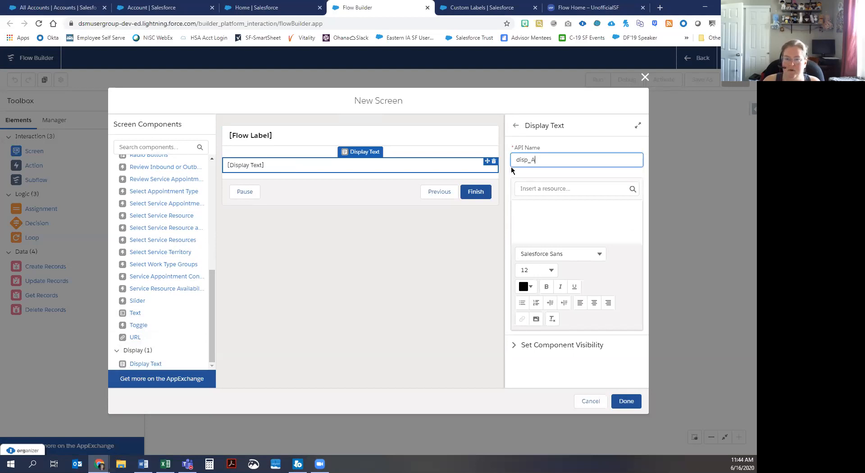
type("ccountInfo")
Step: Enter 'Account Information' and format it bold, underlined, size 16 and centred
left_click(539, 213)
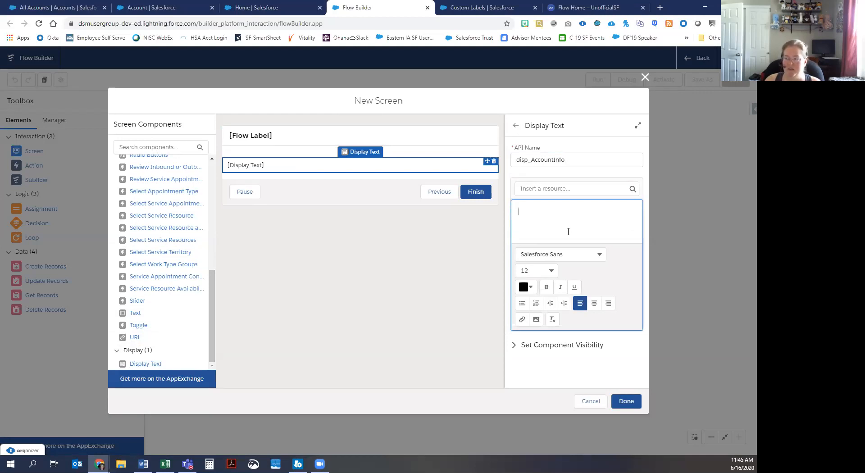
type("Account Information")
key("ctrl+a")
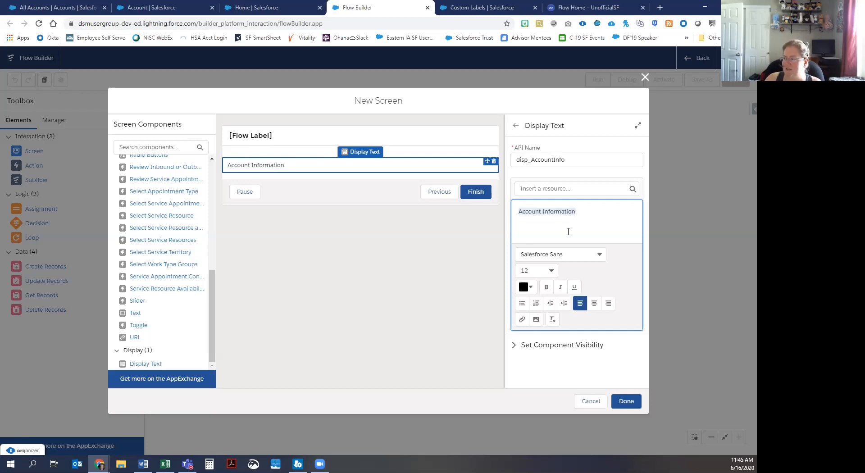
left_click(547, 287)
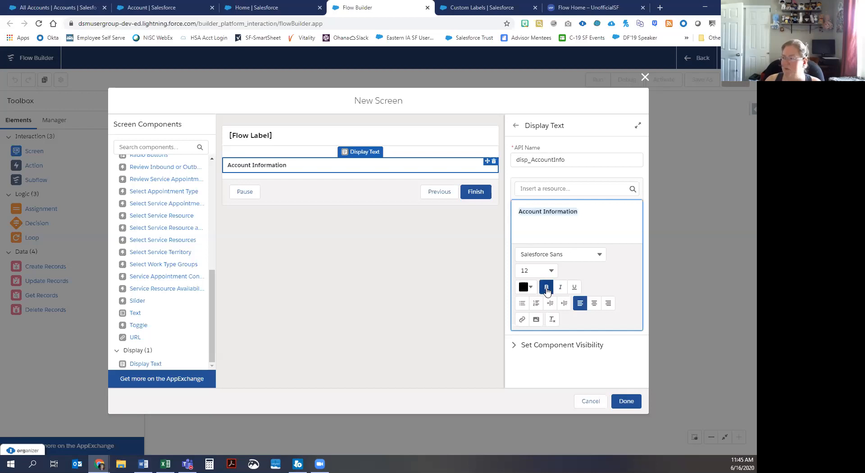
left_click(575, 288)
left_click(548, 270)
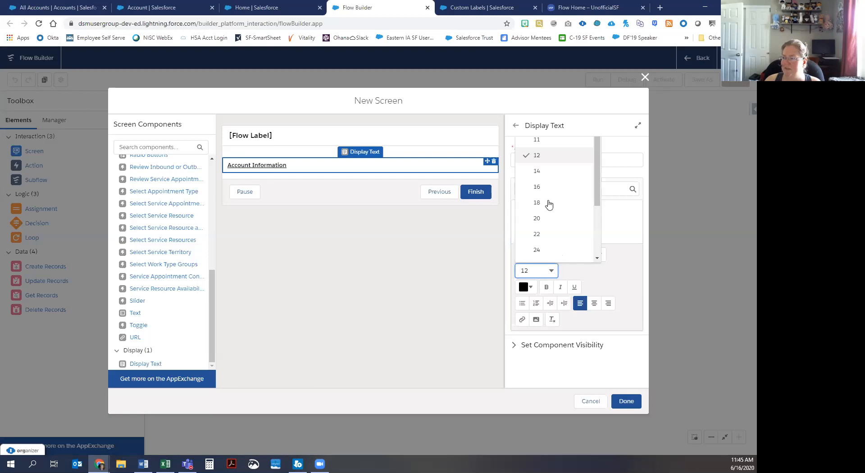
left_click(547, 187)
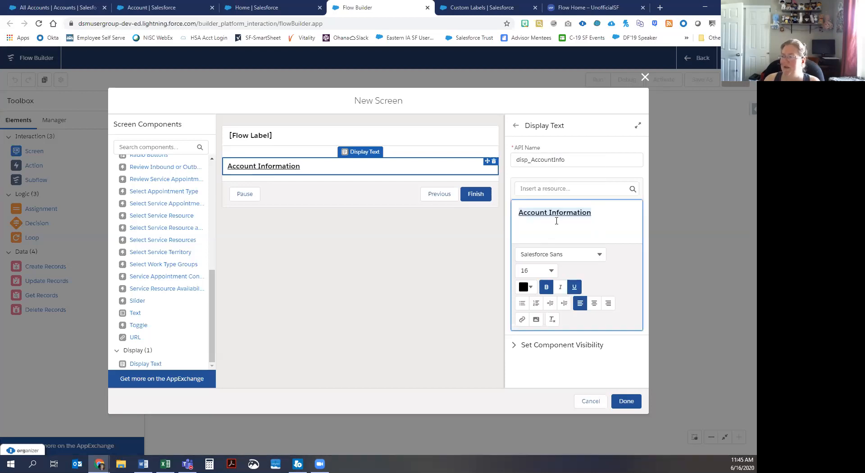
left_click(594, 304)
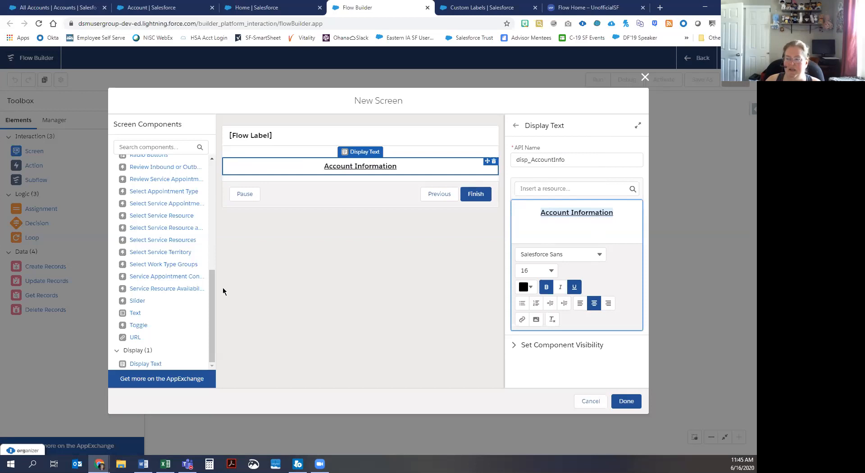
left_click_drag(211, 302, 210, 183)
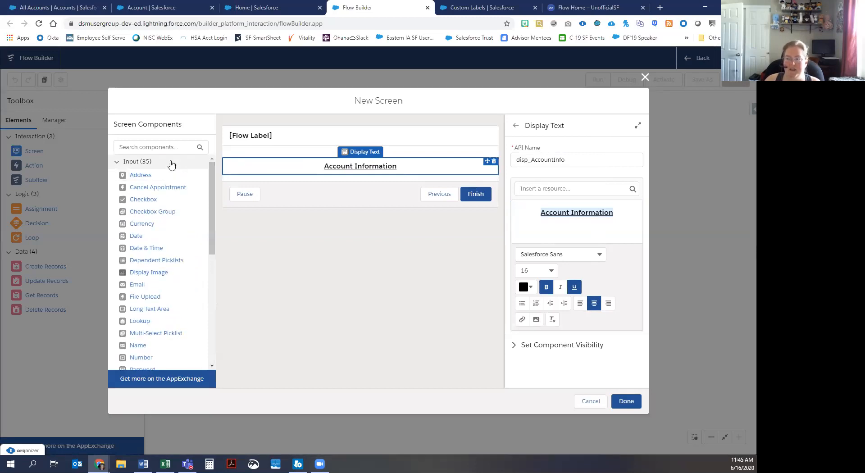
Step: Add a Text input below Account Information and label it Account Name
left_click(169, 147)
type("text")
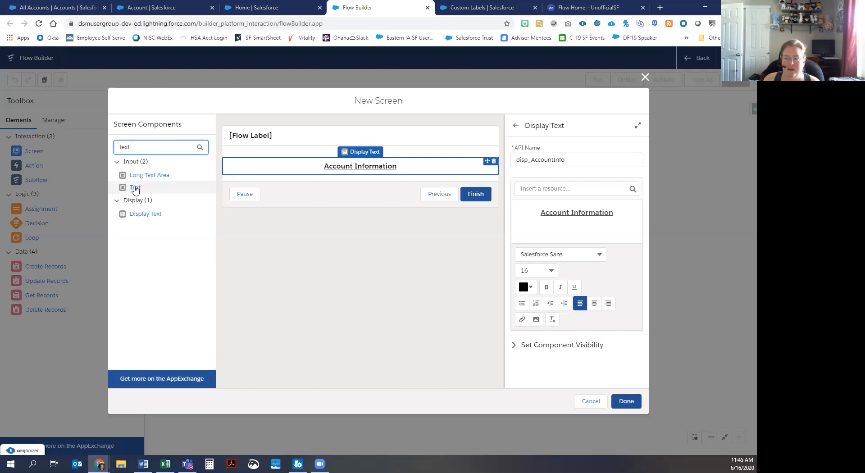
left_click_drag(135, 187, 265, 178)
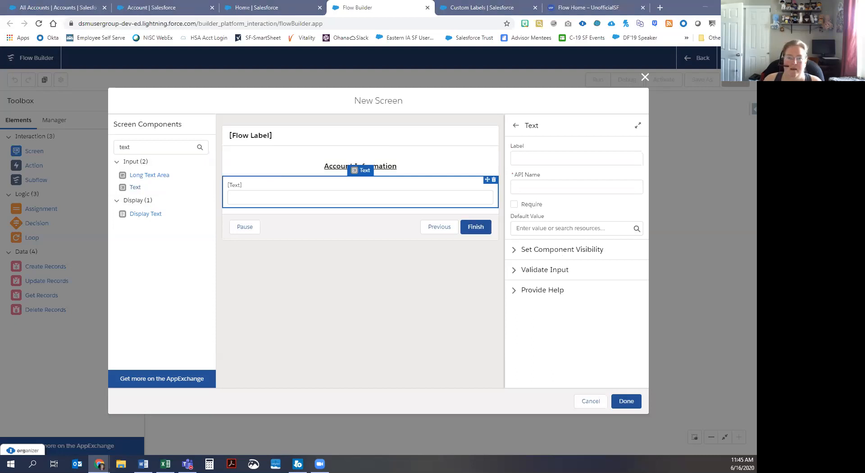
left_click(535, 157)
type("accc")
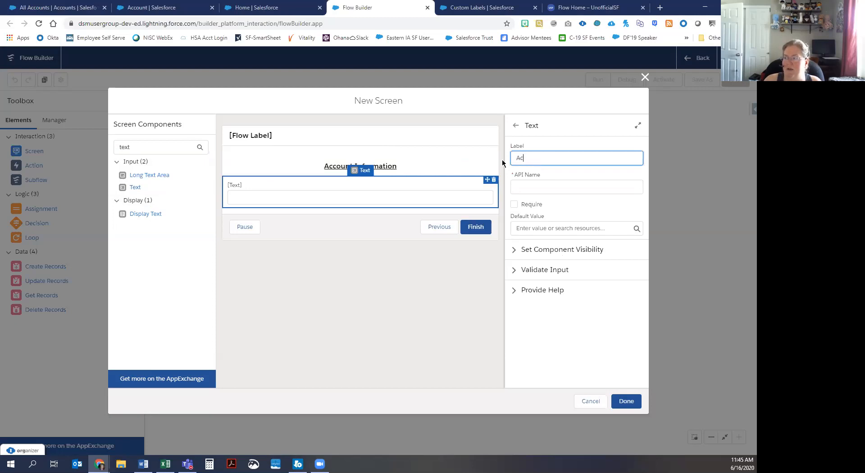
type("count Name")
key("Tab")
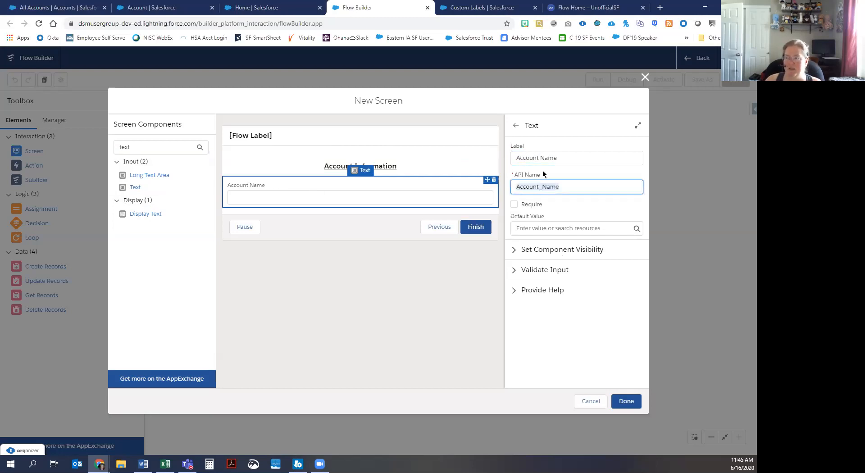
Step: Change the input's API name to Input_AccountName and make the field required
left_click(568, 188)
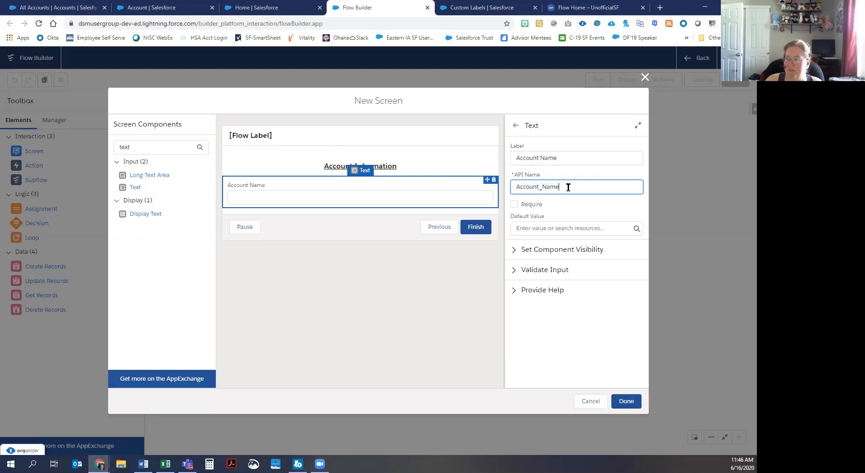
key("Home")
type("Input_")
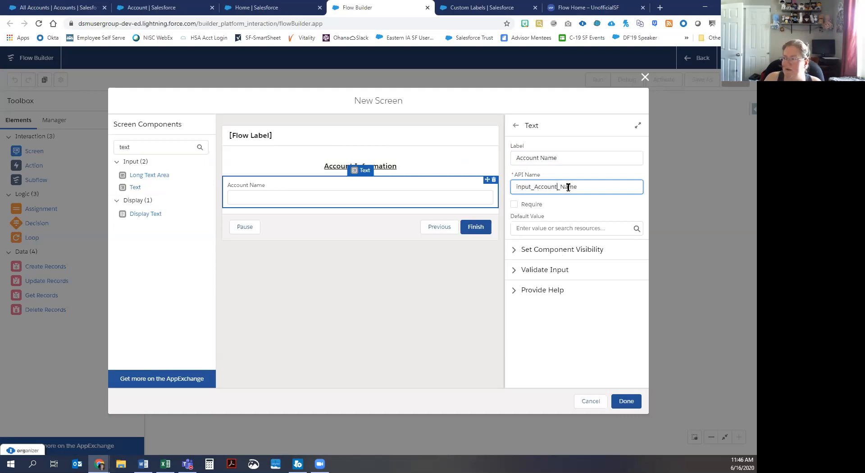
key("Delete")
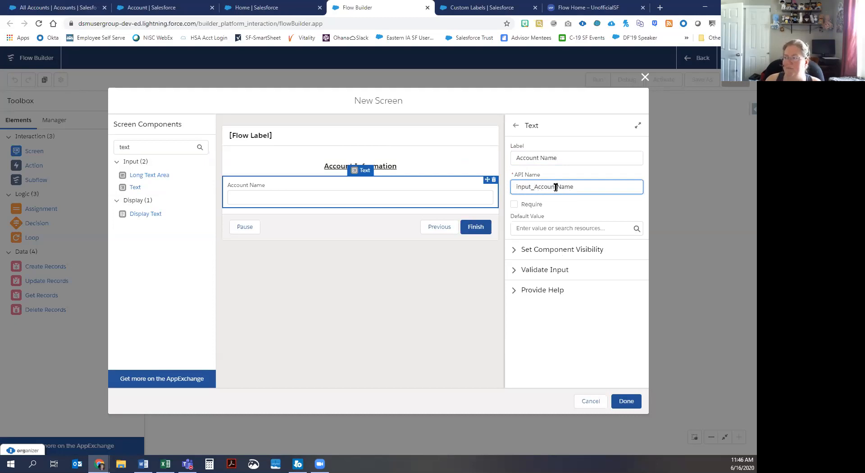
left_click(515, 206)
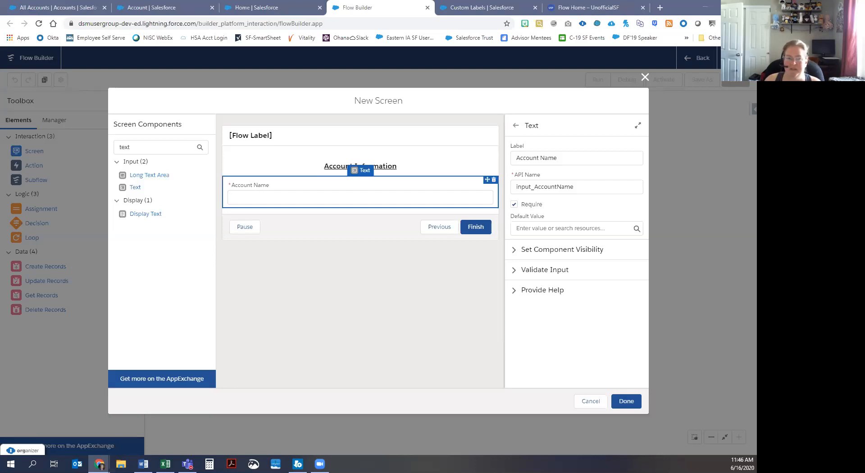
double_click(112, 147)
type("ad")
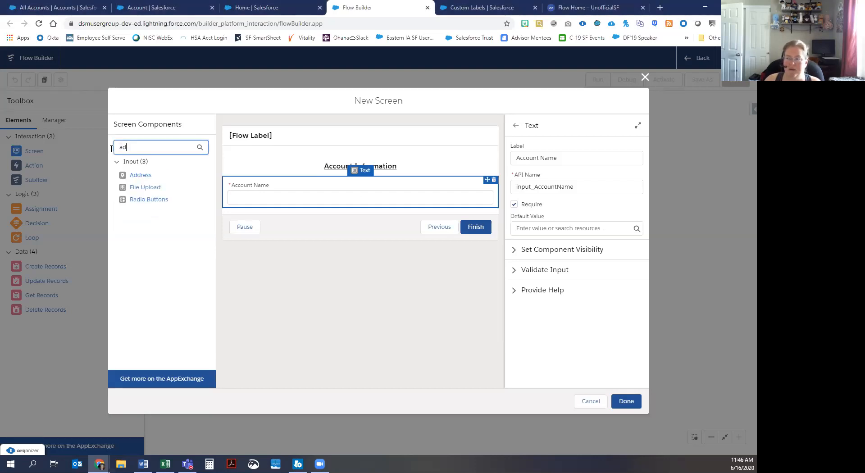
Step: Drag the Address component onto the screen below the Account Name input
left_click_drag(141, 175, 280, 211)
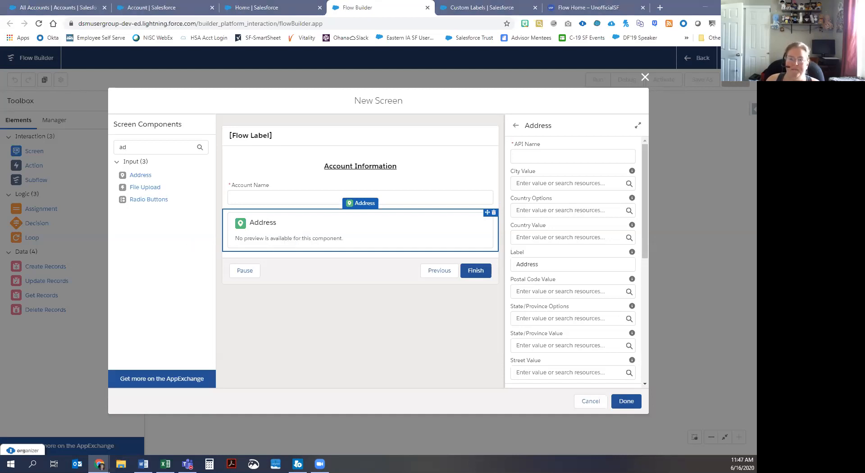
Step: Set the Address API name to input_Address and begin a new resource for City Value
left_click(557, 154)
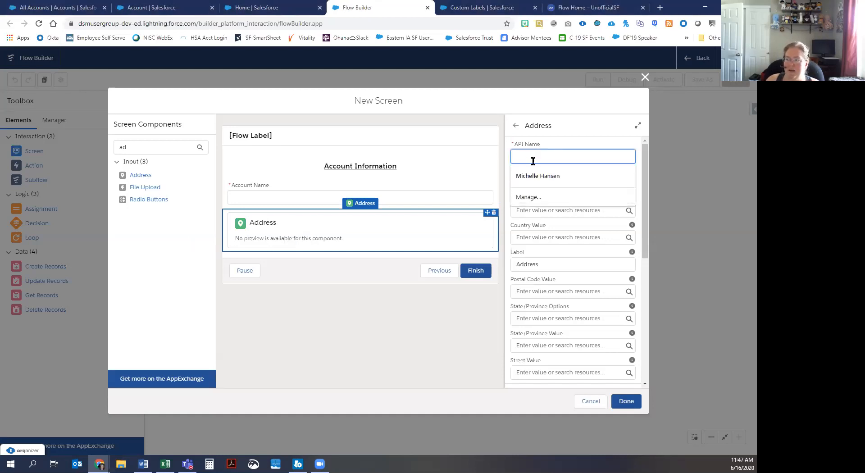
type("input")
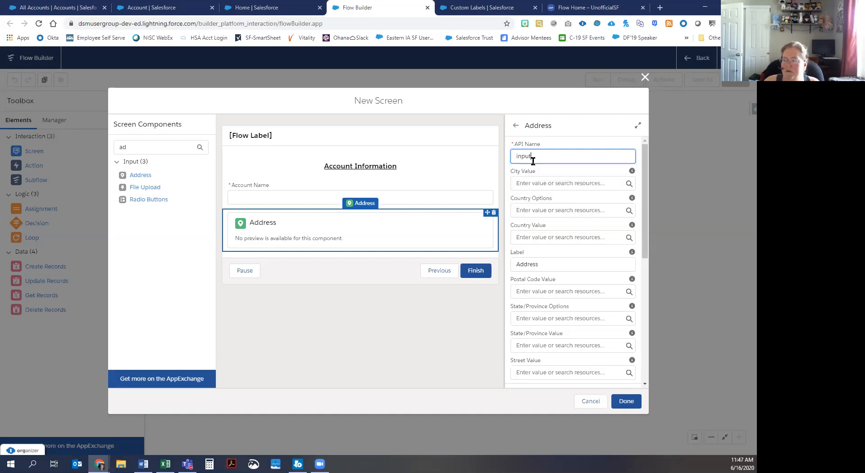
type("_Address")
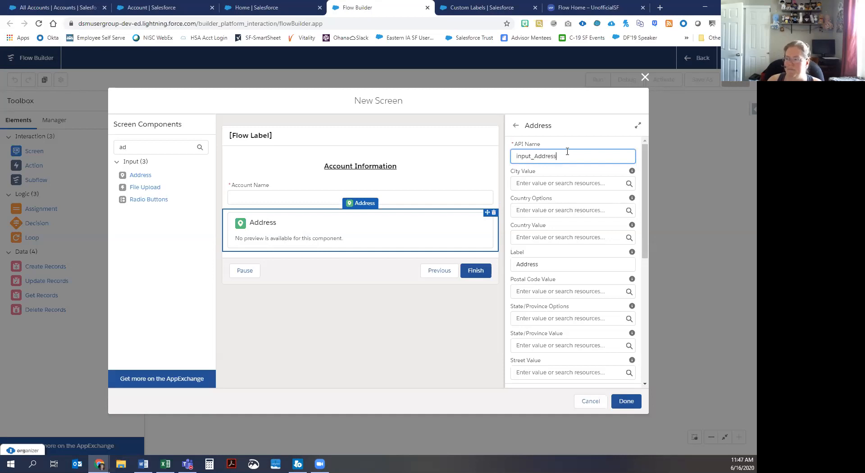
left_click(568, 183)
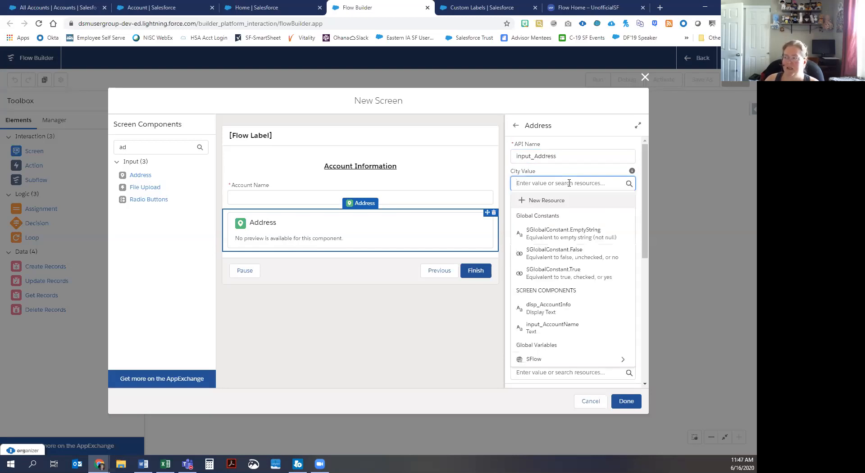
left_click(546, 205)
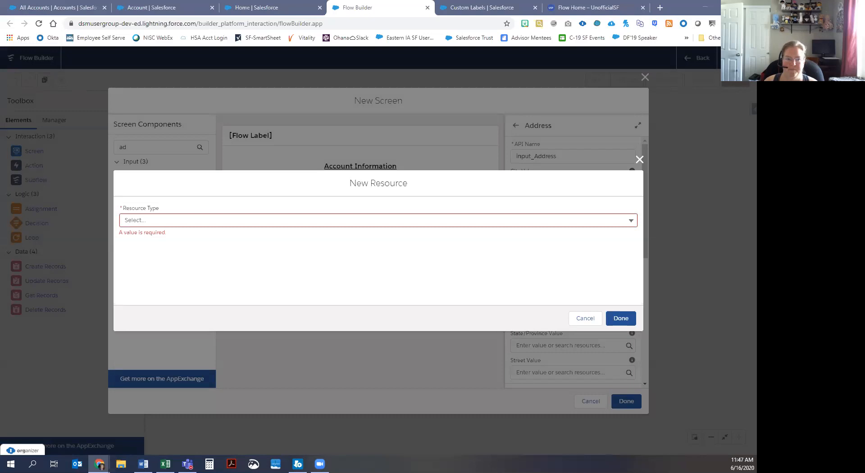
Step: Define a variable var_AddressCity described as holding the City portion of the Account address
left_click(189, 221)
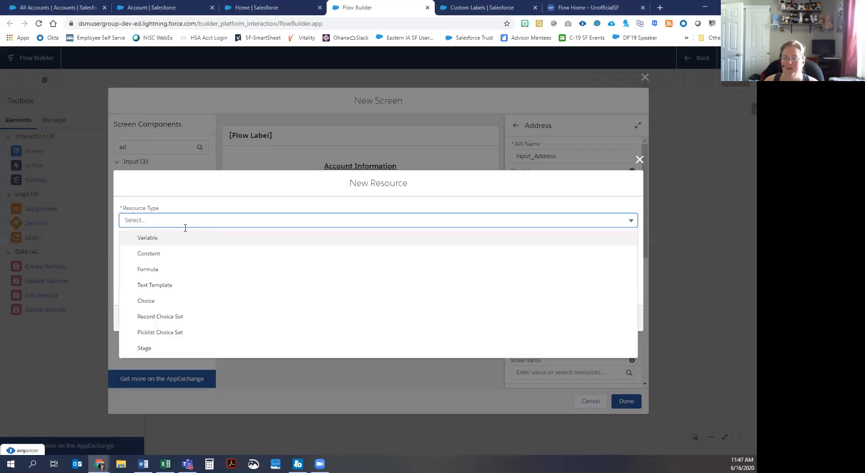
left_click(174, 238)
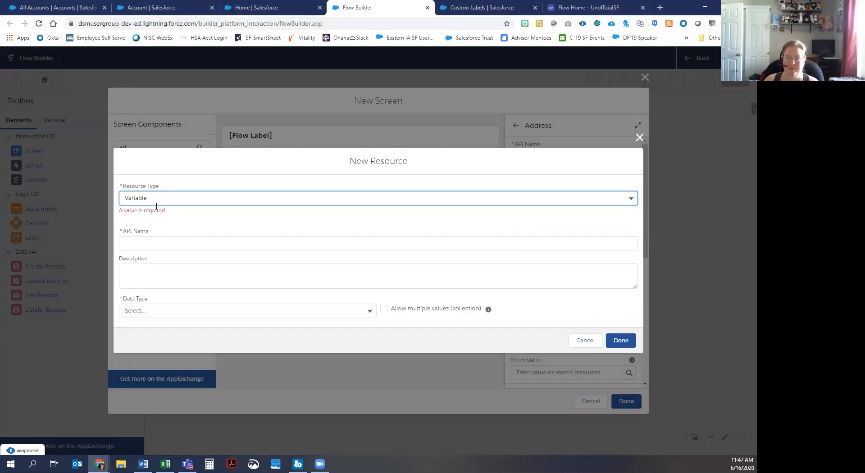
left_click(157, 241)
type("var_")
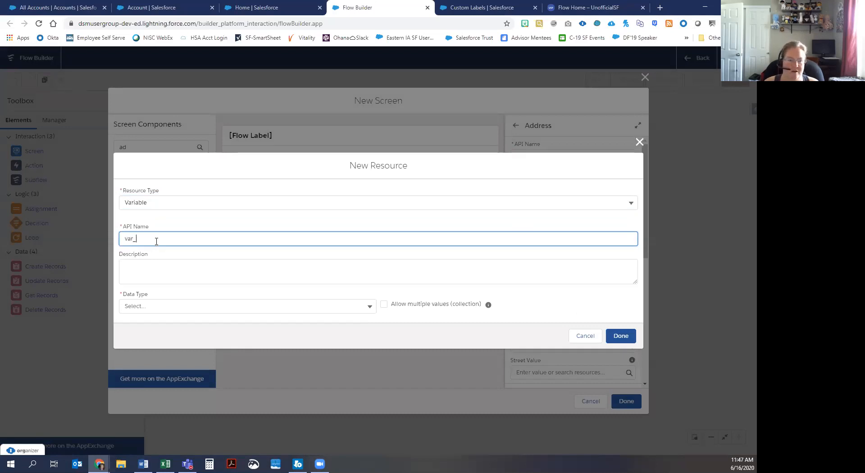
type("AddressCity")
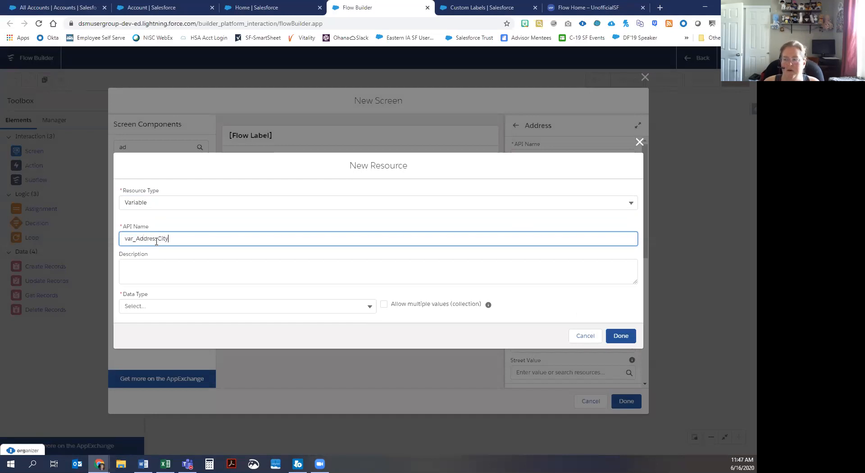
key("Tab")
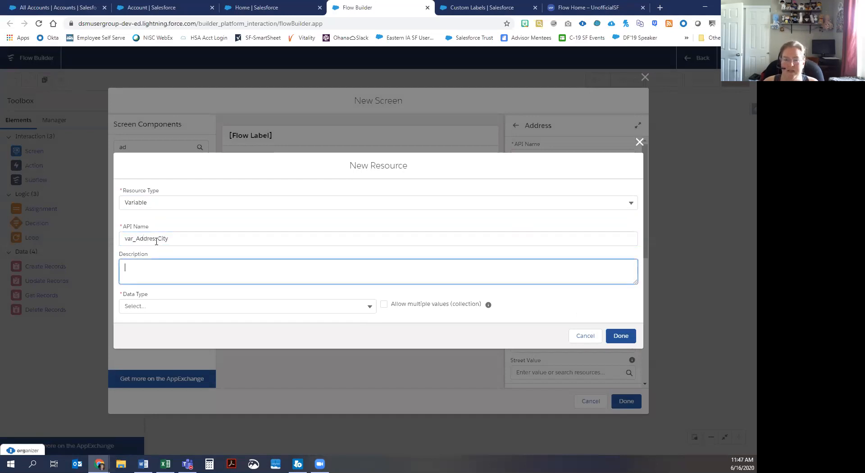
type("variable ")
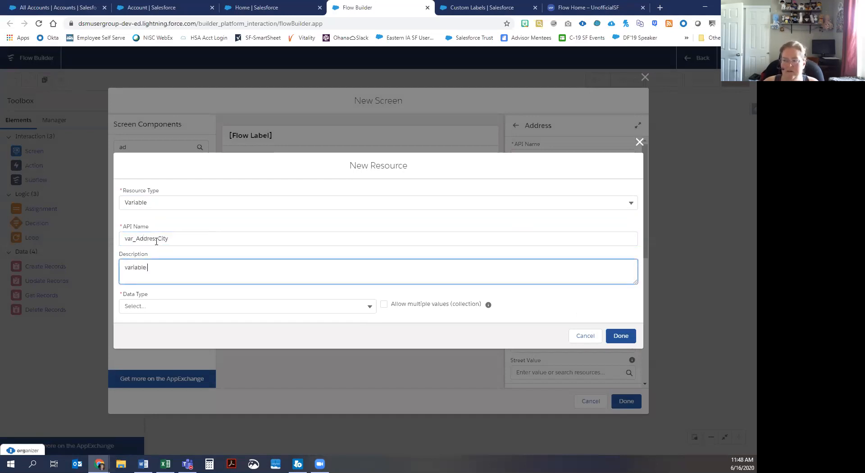
type("to hold the City por")
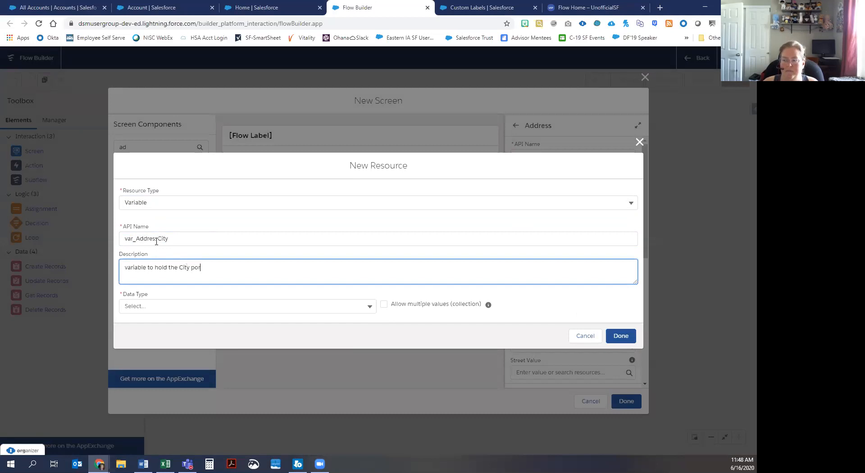
type("tion of the Acount acd")
key("BackSpace")
key("BackSpace")
type("ddress")
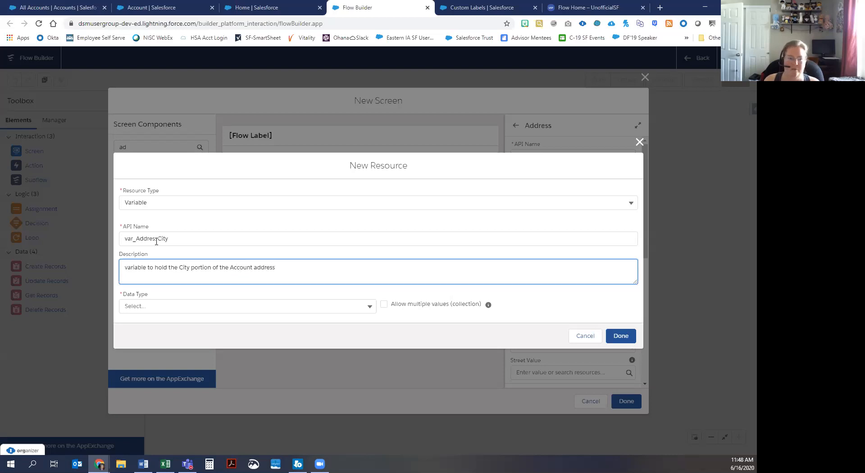
Step: Give the variable the Text data type and save it as the City Value
left_click(165, 305)
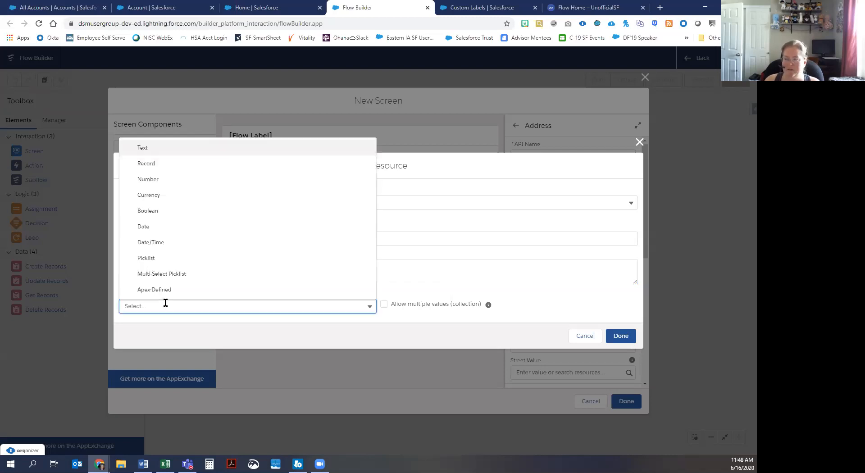
left_click(160, 152)
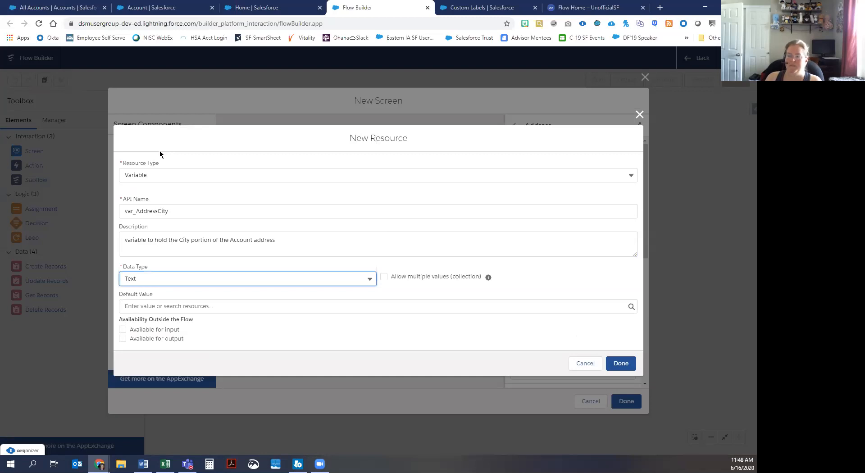
left_click(159, 281)
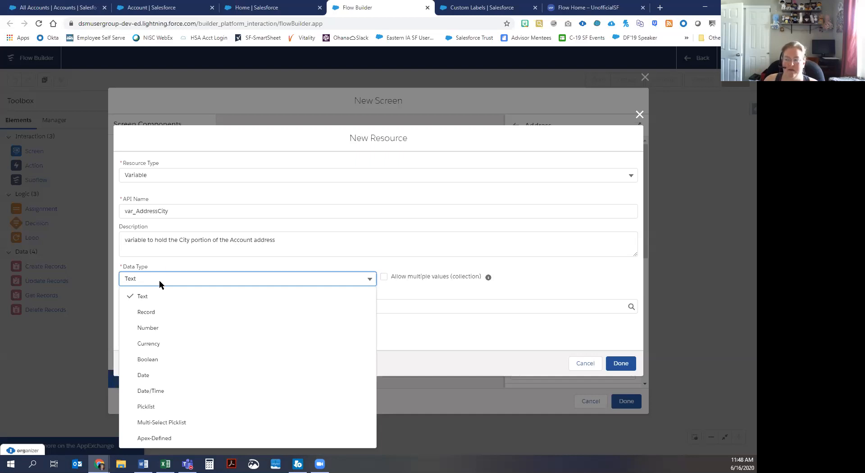
left_click(167, 269)
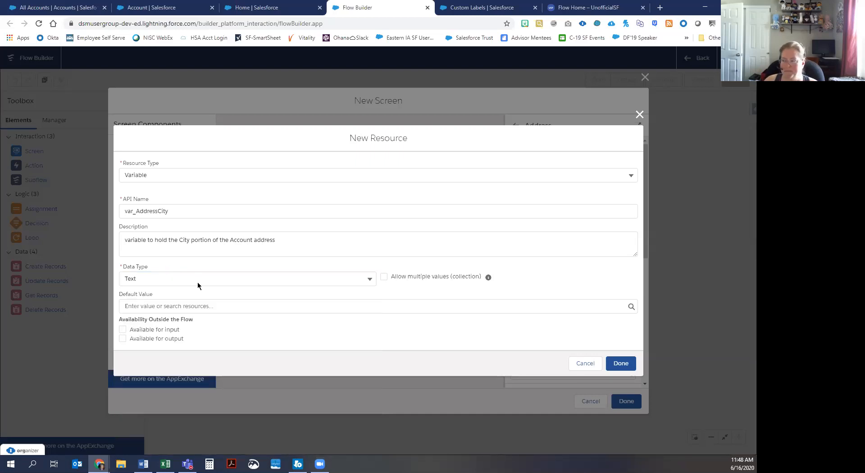
left_click(620, 363)
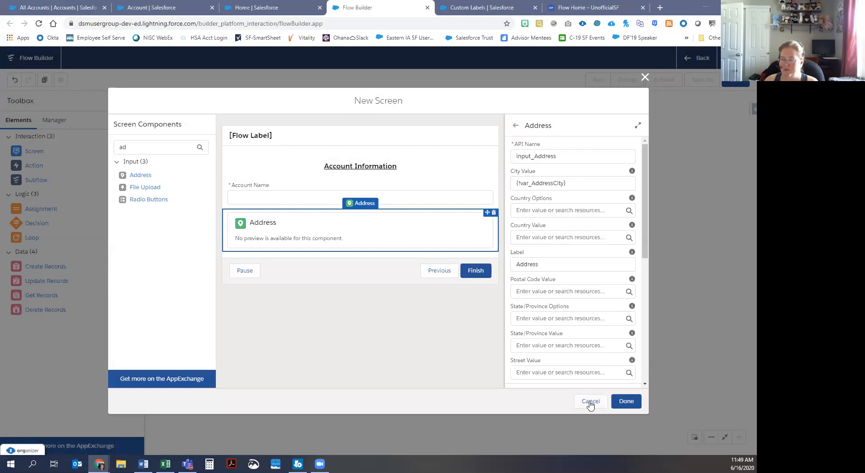
Step: Return to the canvas and create Text variable var_AddressState, described 'variable to hold the state for the Account'
left_click(630, 401)
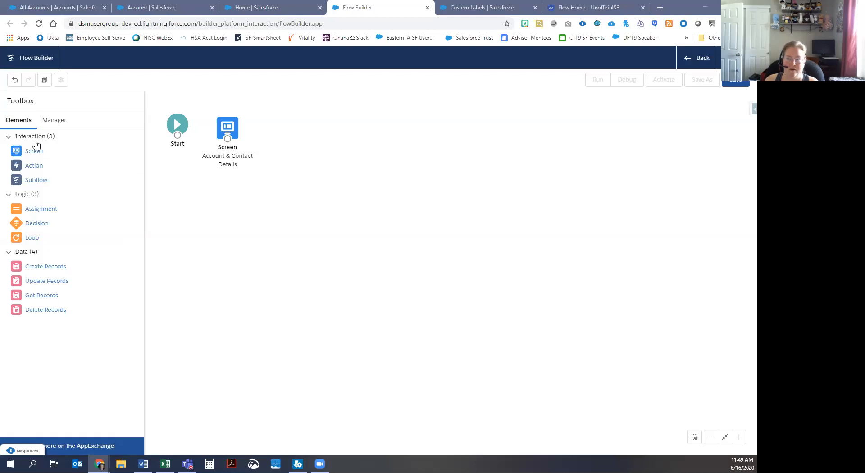
left_click(62, 121)
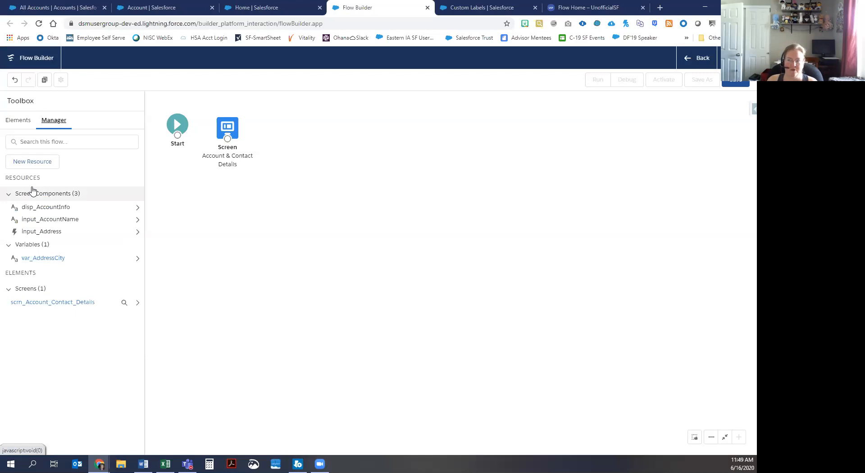
left_click(40, 163)
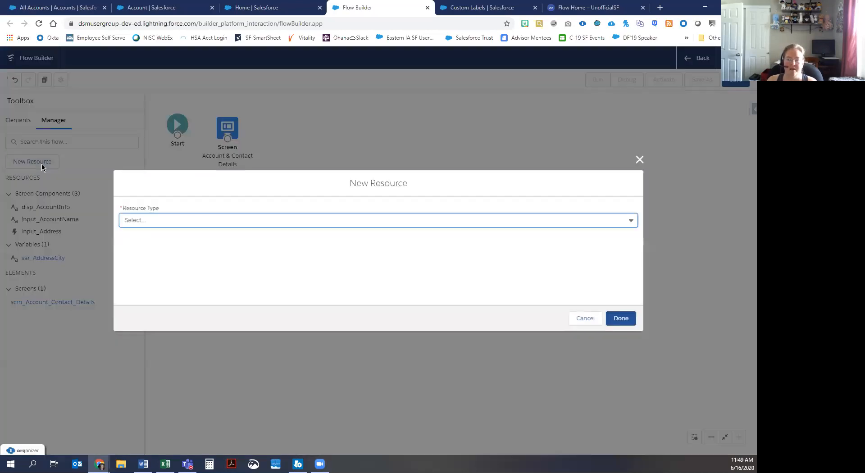
left_click(199, 203)
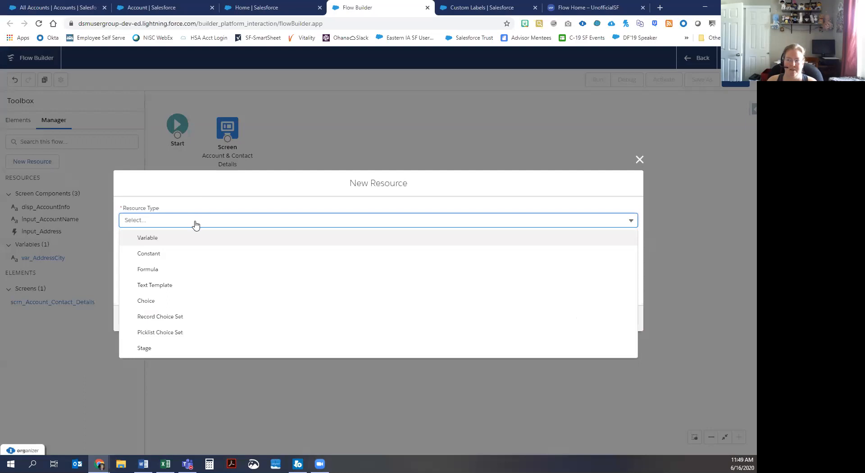
left_click(178, 237)
left_click(140, 242)
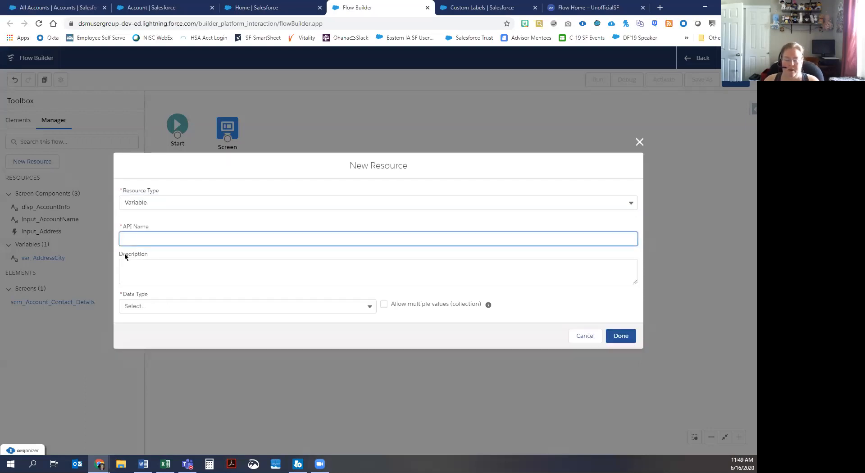
type("var_")
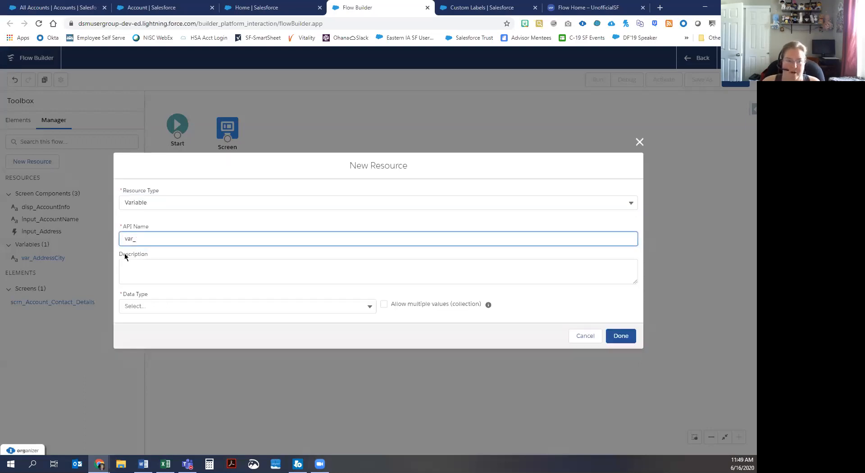
type("Addre")
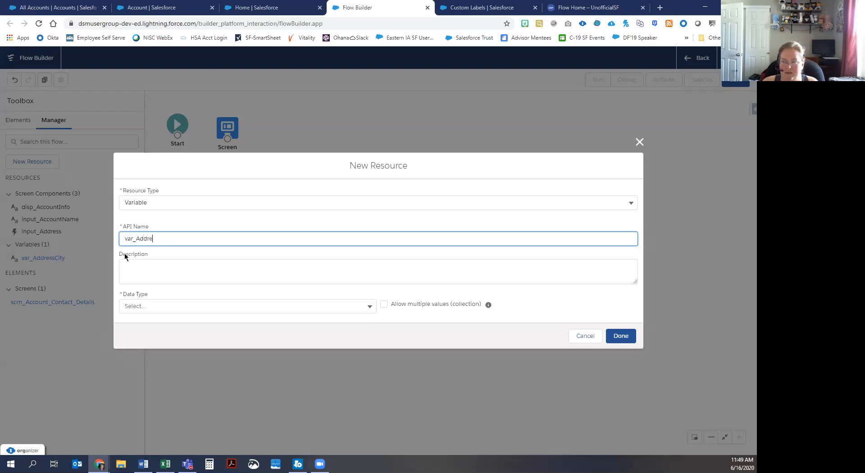
type("ssState")
key("Tab")
type("variable to hold ")
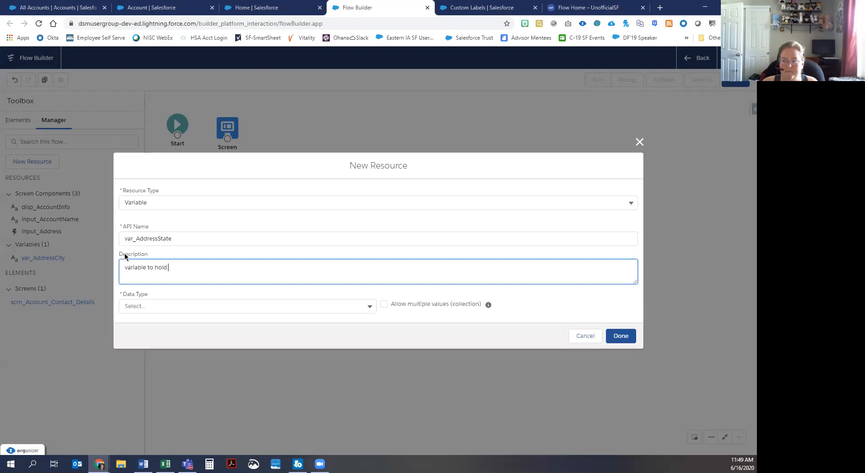
type("the state for the Account")
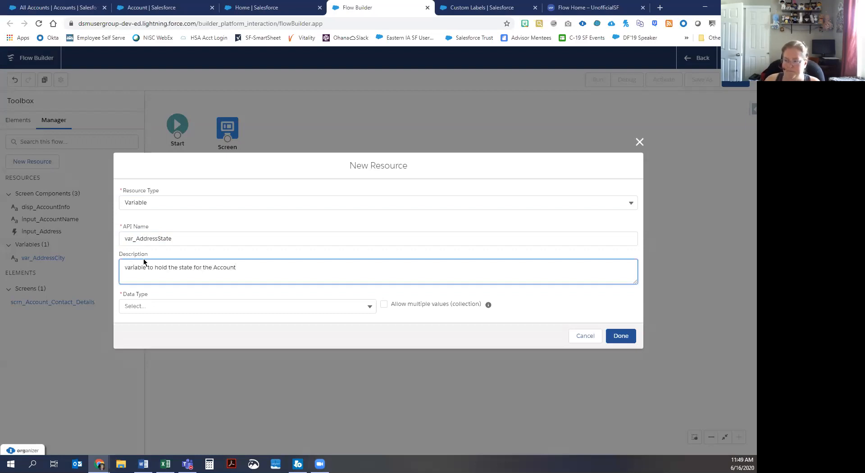
left_click(143, 305)
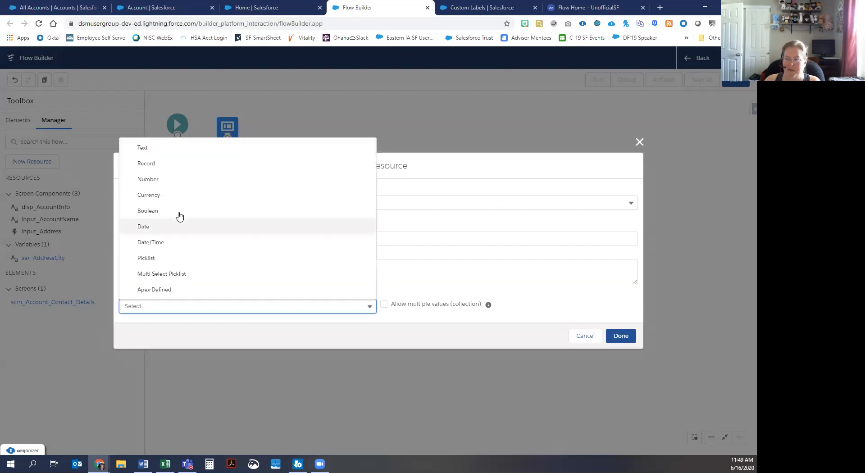
left_click(153, 149)
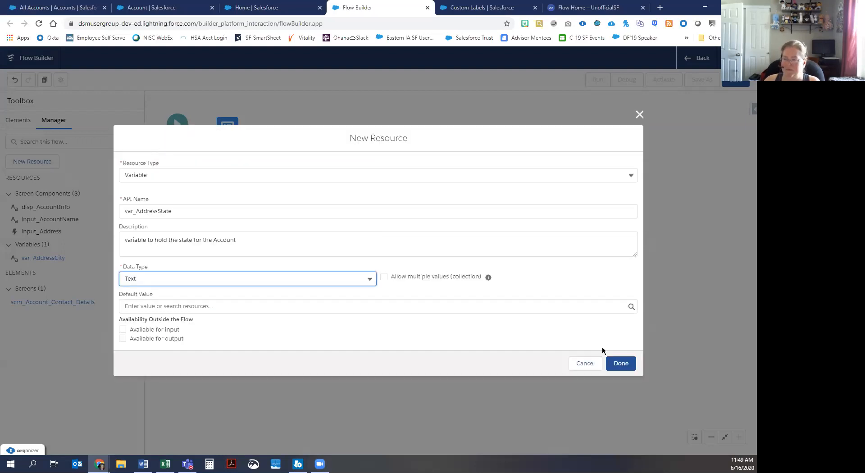
left_click(621, 363)
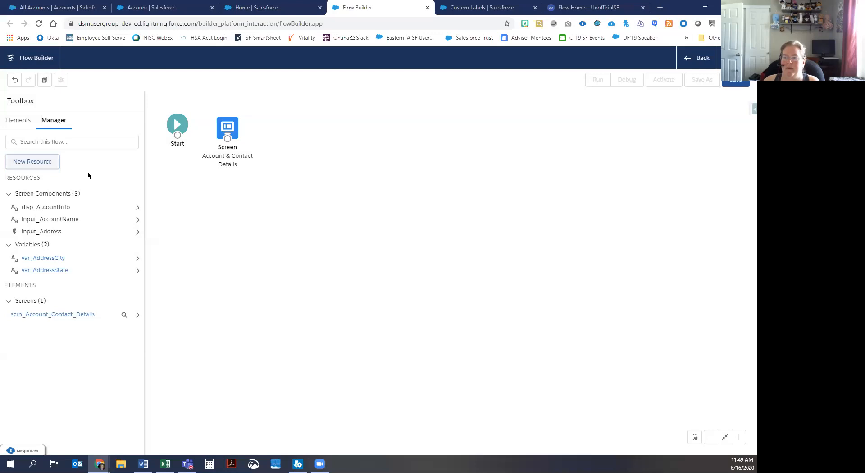
Step: Create Text variable var_AddressPostalCode, described 'variable to hold the Postal/ZIP code for the new Account'
left_click(42, 164)
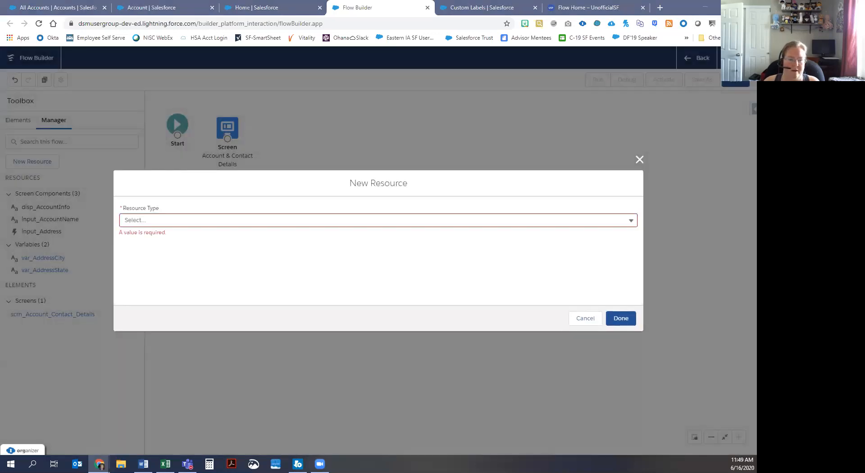
left_click(149, 220)
left_click(145, 236)
type("var_Add")
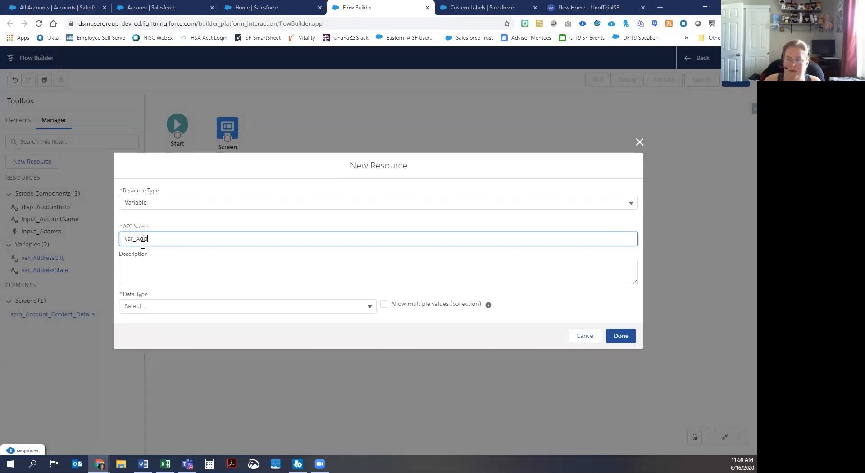
type("ressPostalCode")
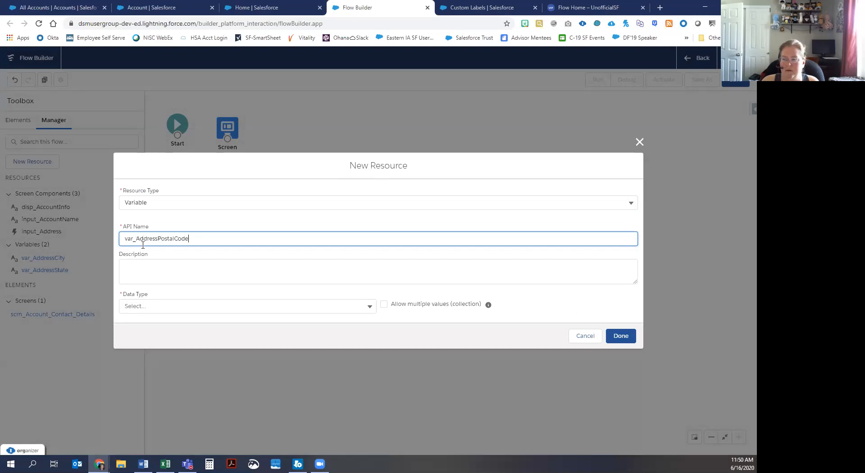
key("Tab")
type("variable to ")
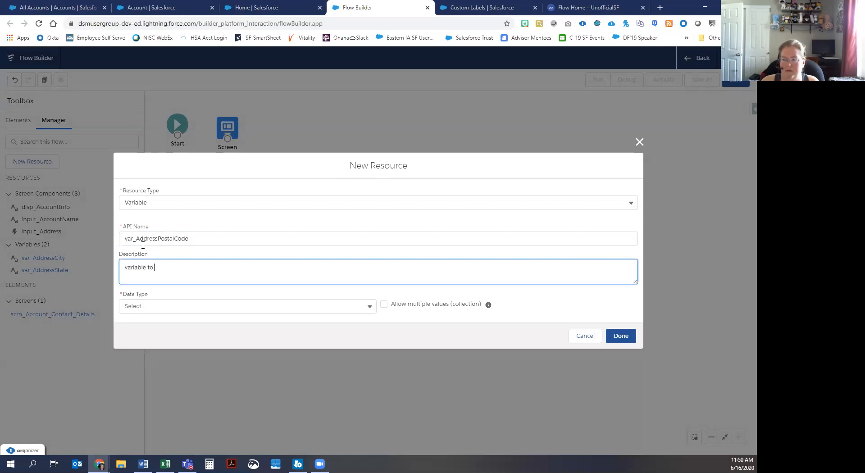
type("hold the Postal/")
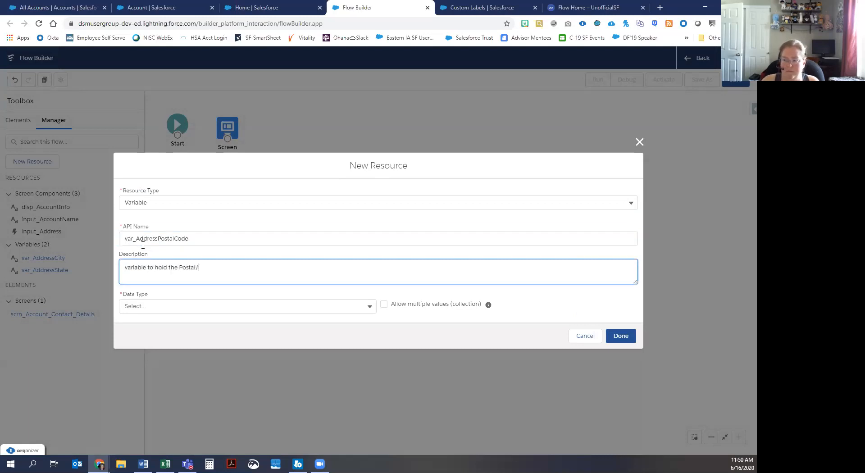
type("ZIP code for the new Account")
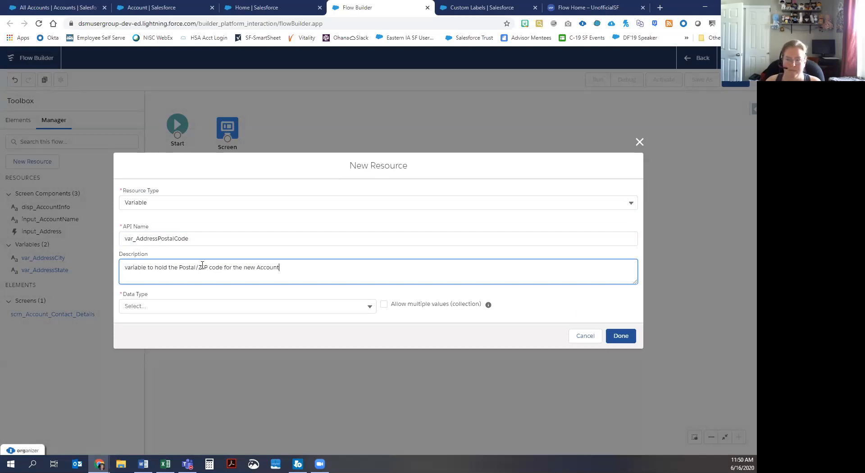
left_click(159, 308)
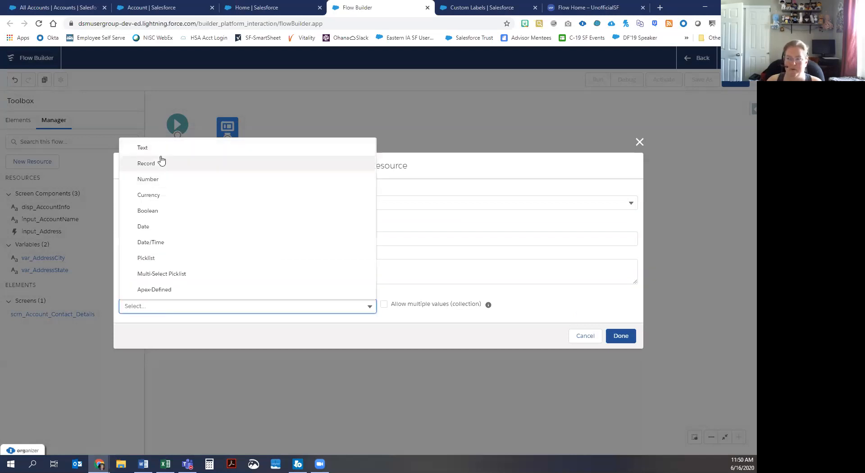
left_click(162, 151)
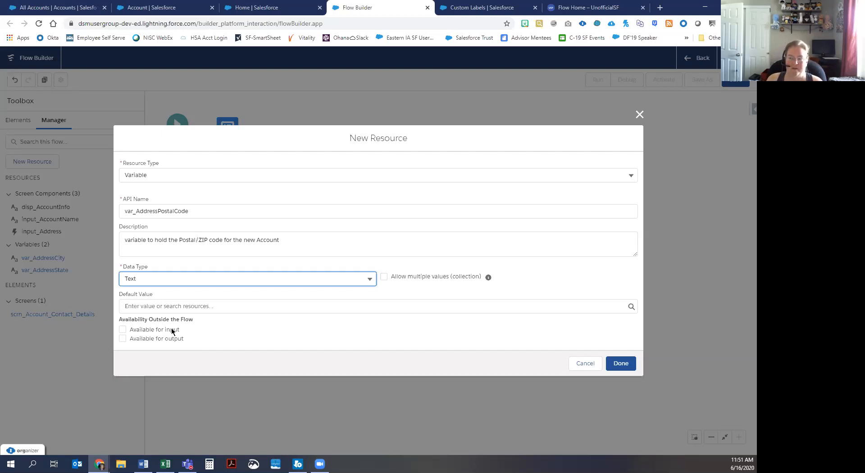
left_click(629, 361)
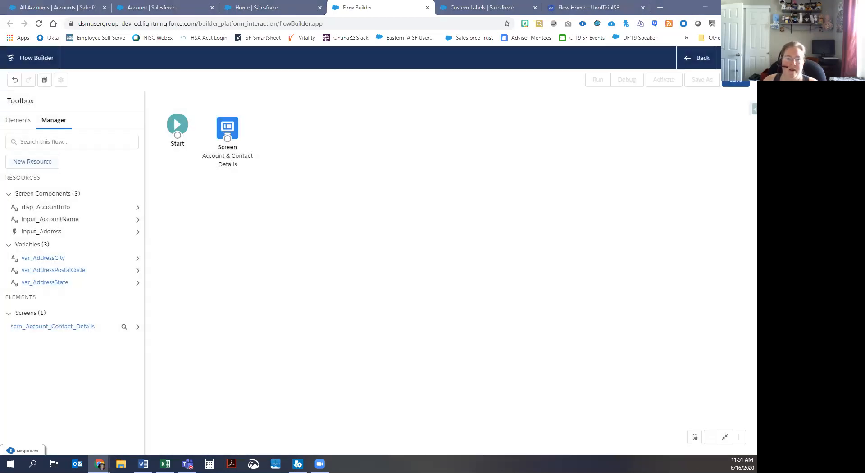
Step: On the screen's Address component, set Postal Code Value to var_AddressPostalCode and State/Province Value to var_AddressState
double_click(226, 131)
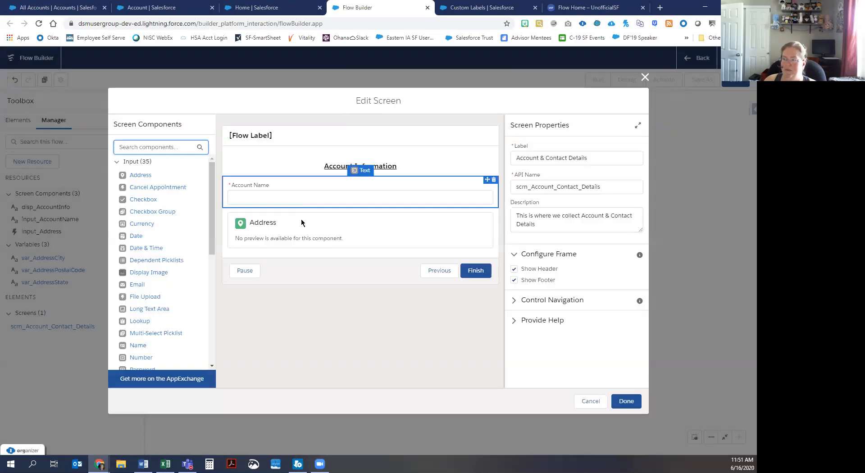
left_click(302, 222)
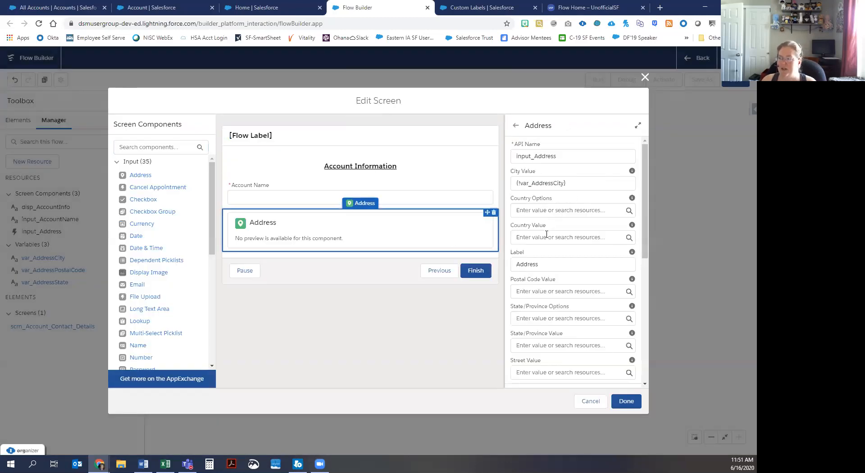
left_click(553, 280)
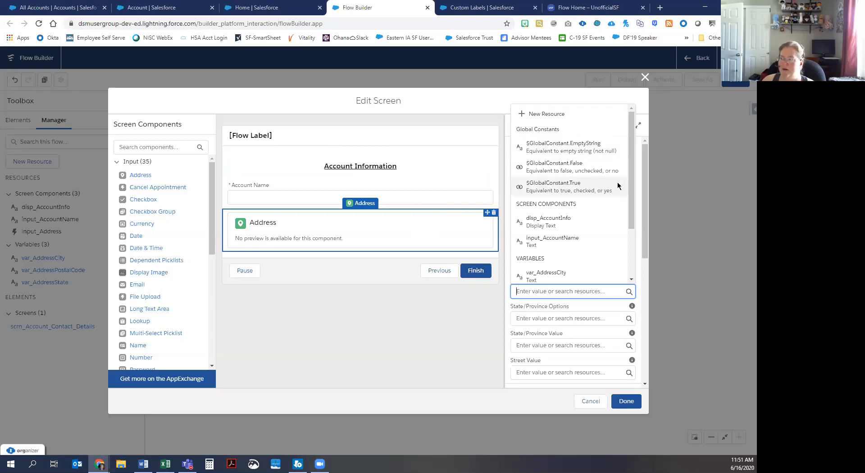
scroll(627, 204, "down", 1)
scroll(626, 216, "down", 2)
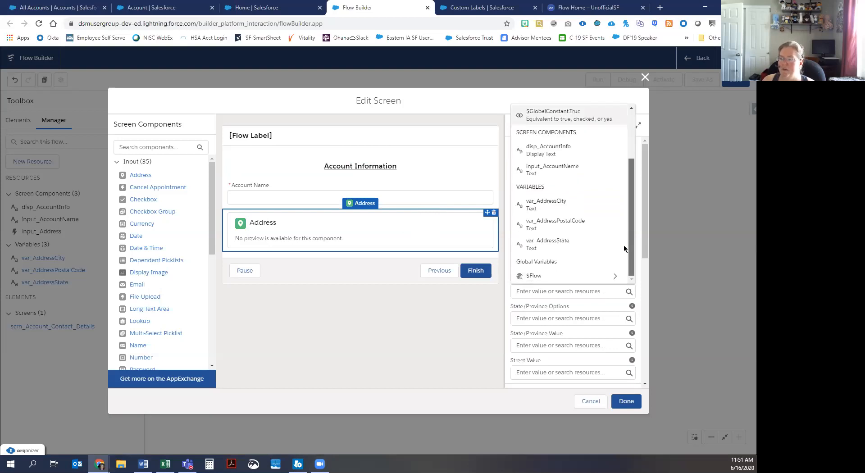
left_click(555, 222)
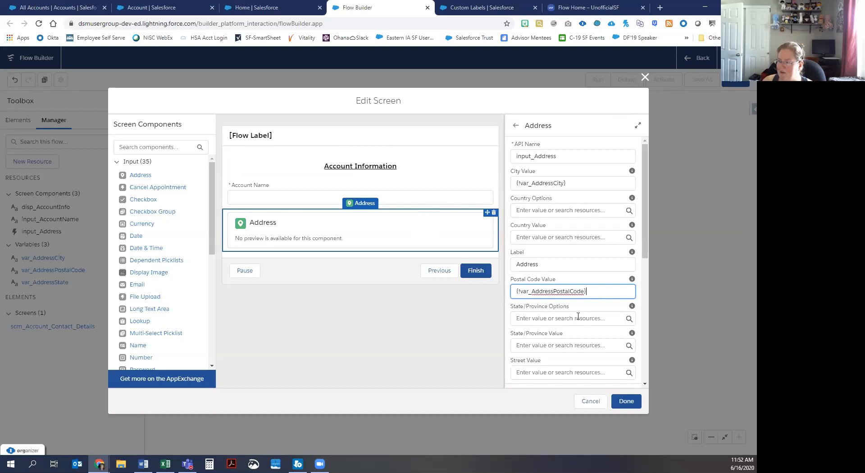
left_click(569, 337)
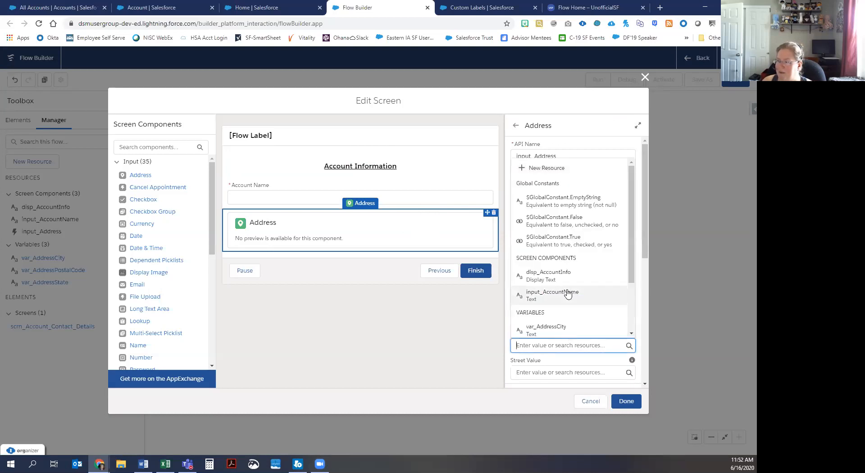
scroll(567, 292, "down", 3)
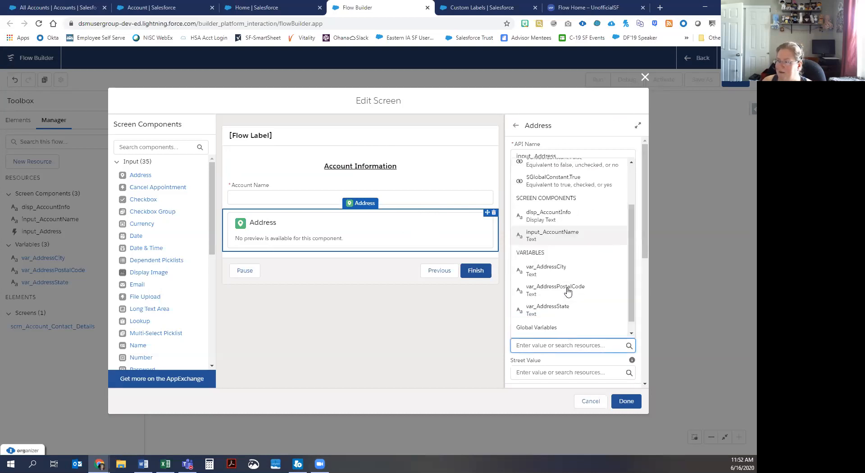
left_click(552, 311)
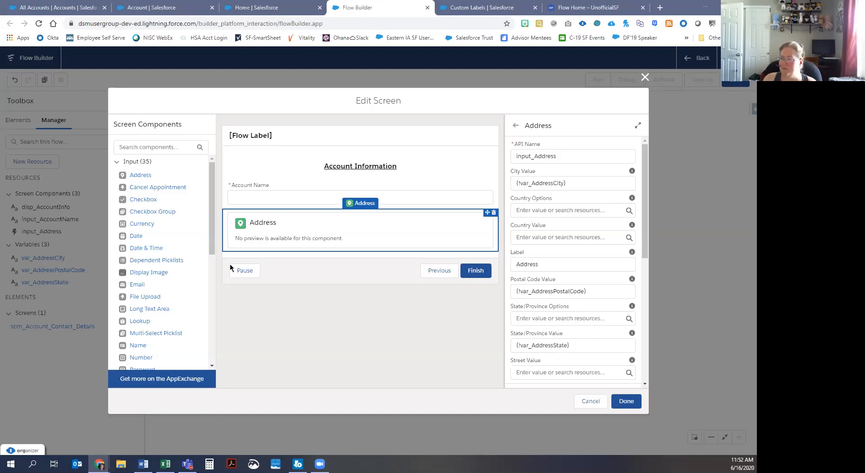
Step: From Country Value, create Text variable var_AddressCountry, described 'variable to hold the Country of the new Account'
left_click(553, 238)
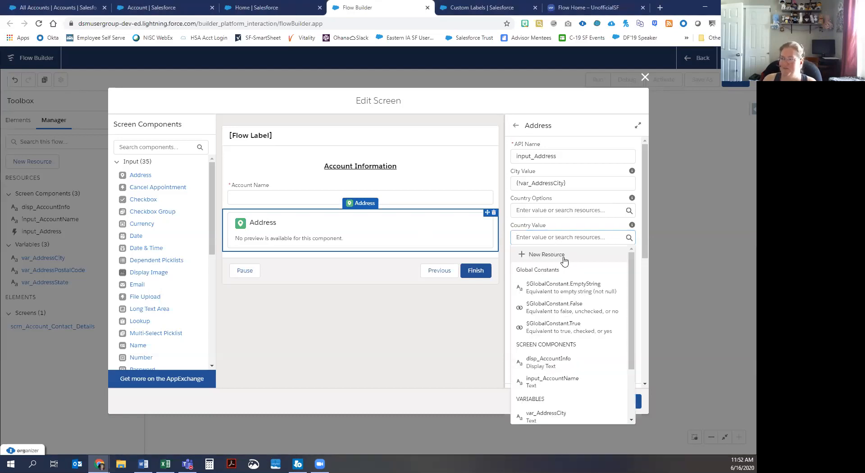
left_click(564, 256)
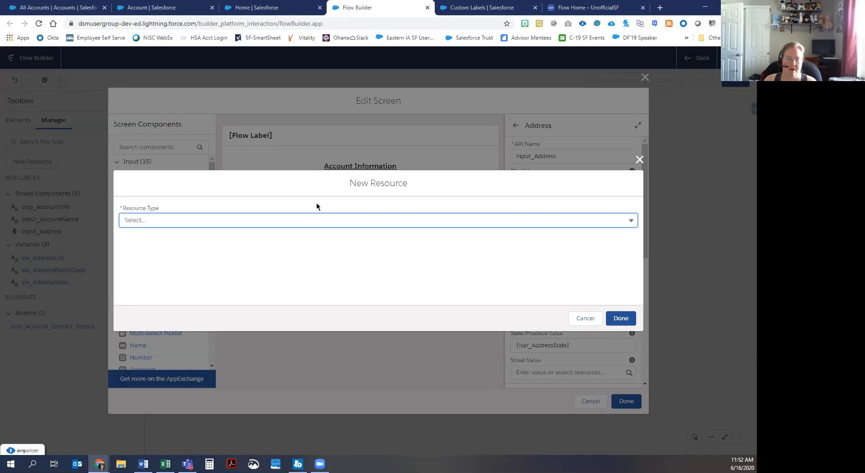
left_click(224, 215)
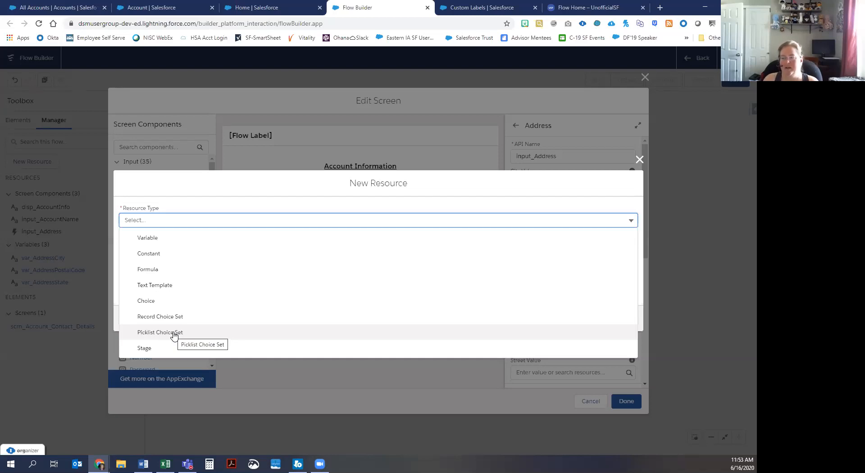
left_click(164, 239)
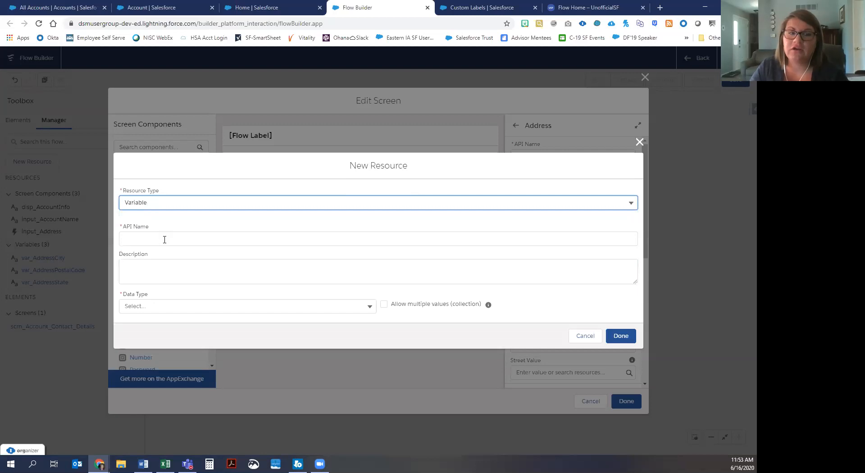
left_click(165, 239)
type("var")
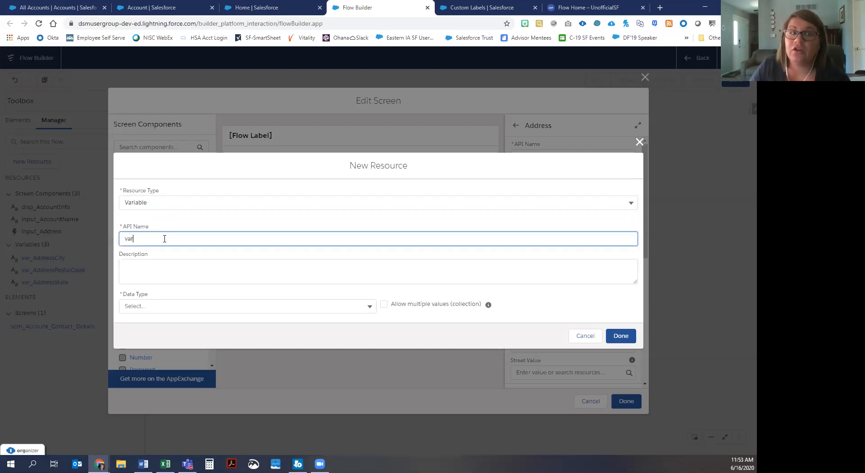
type("_Address")
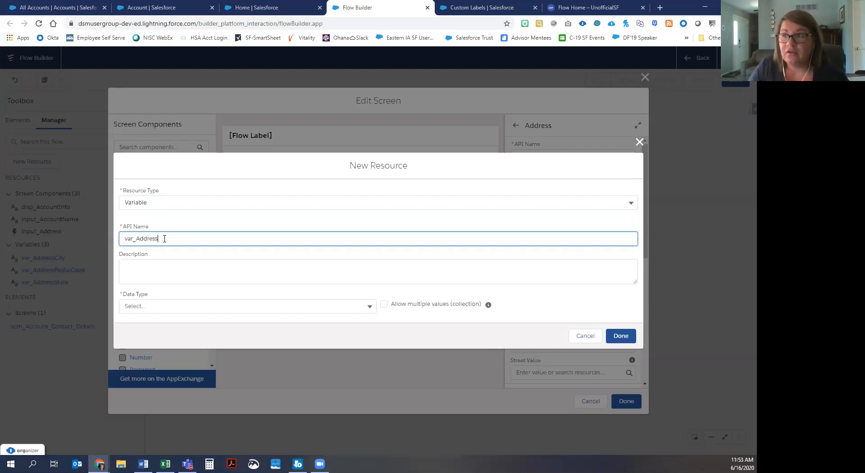
type("Country")
key("Tab")
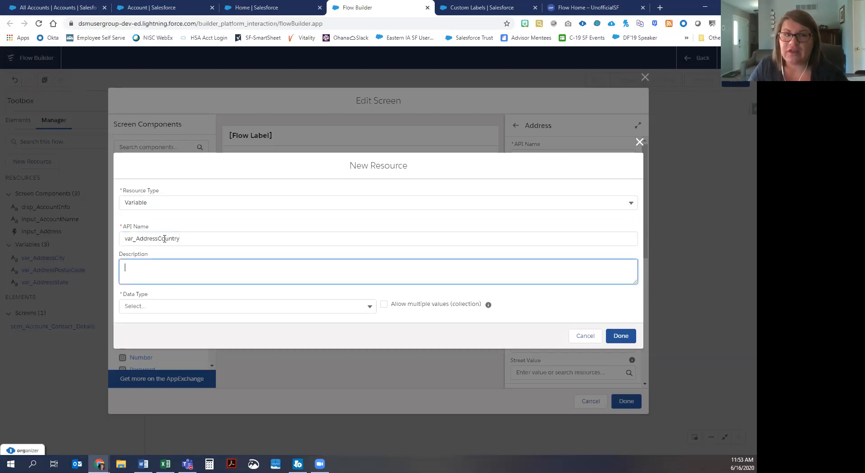
type("varible")
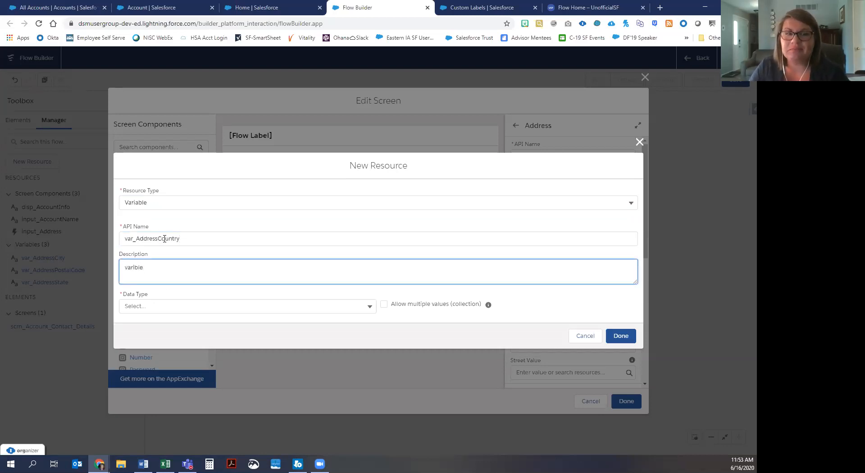
key("BackSpace")
key("BackSpace")
key("BackSpace")
type("abl")
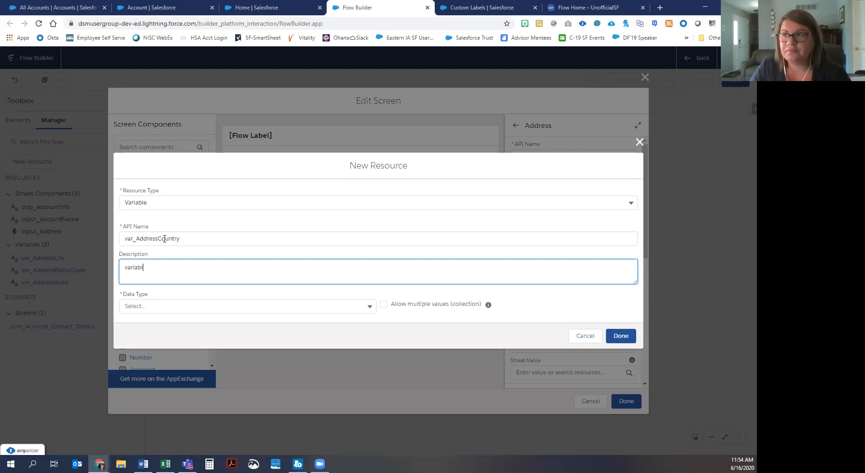
type("e to hold the Country of the new Account")
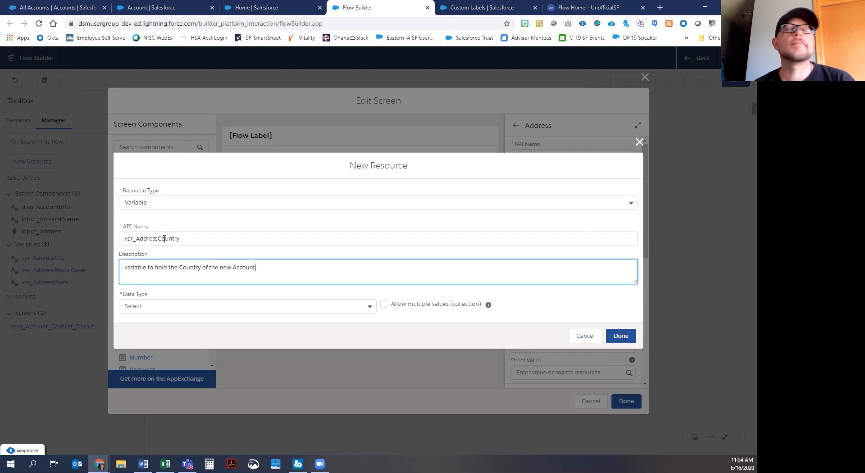
left_click(224, 306)
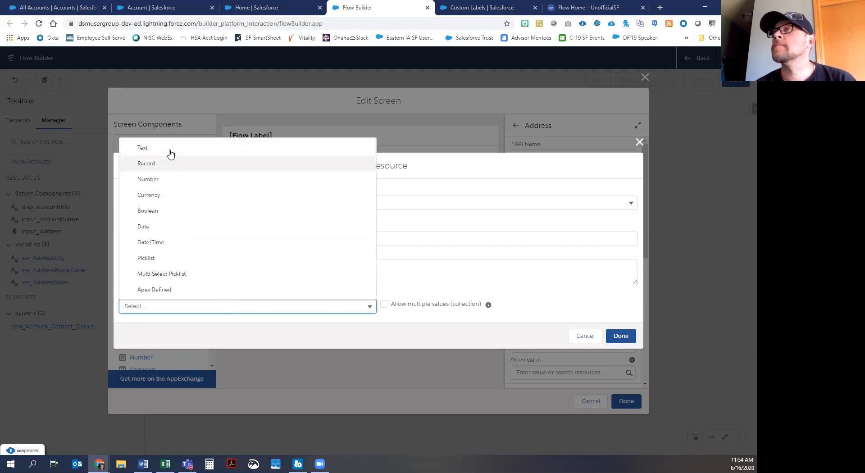
left_click(170, 149)
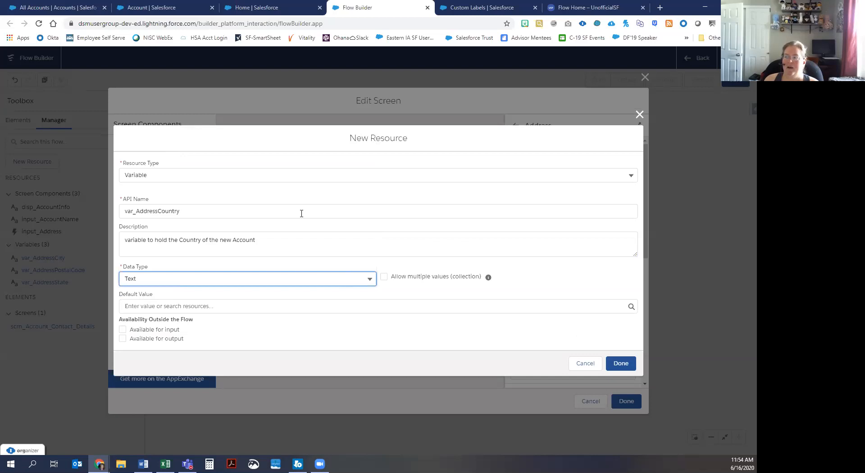
left_click(620, 363)
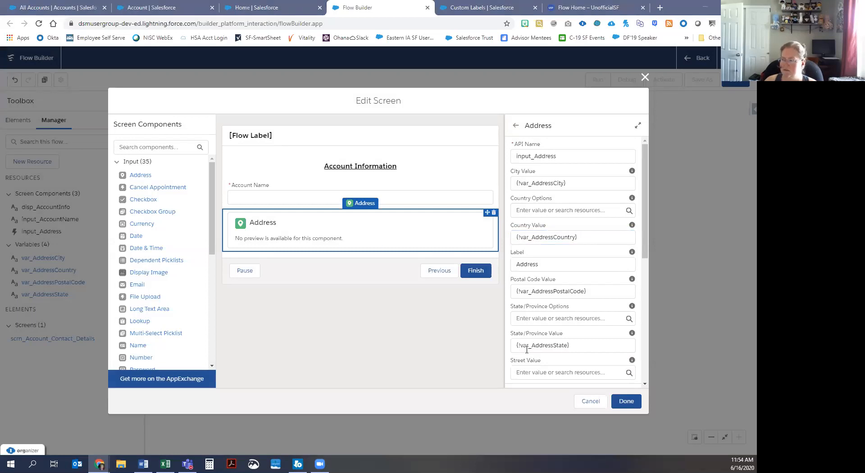
Step: From Street Value, create Text variable var_Address_Street, described 'variable to hold the street of the new Account'
left_click(562, 373)
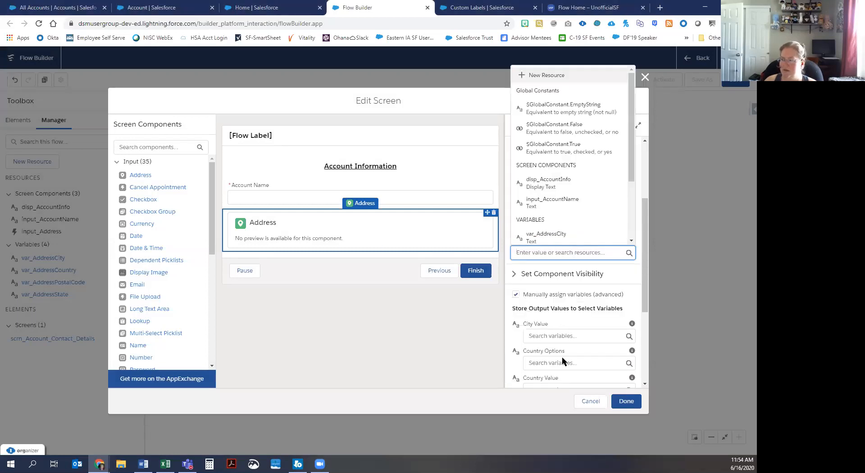
left_click(546, 76)
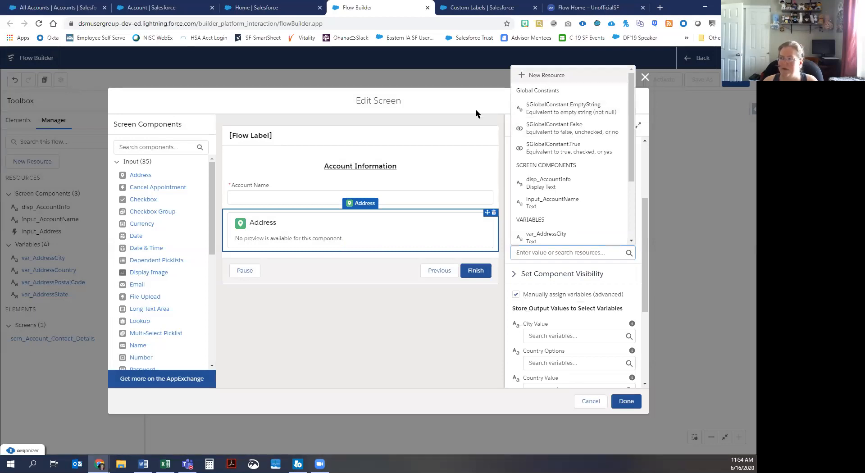
left_click(189, 221)
left_click(172, 234)
left_click(170, 233)
type("var_Address")
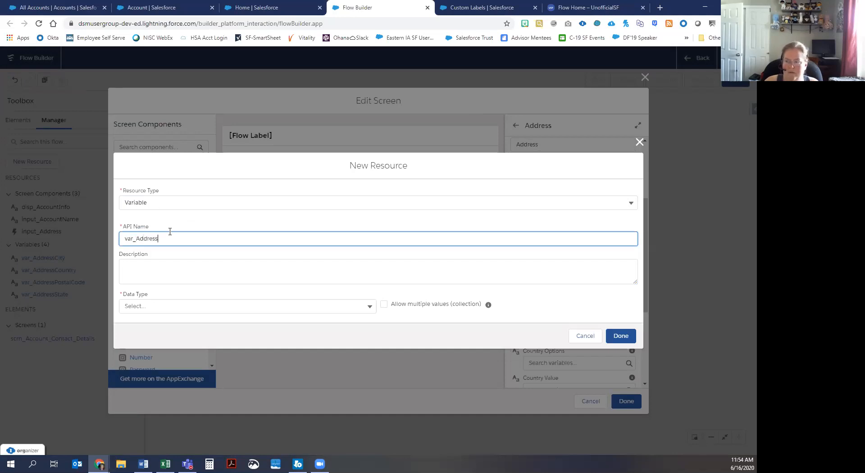
type("_Street")
key("Tab")
type("variable")
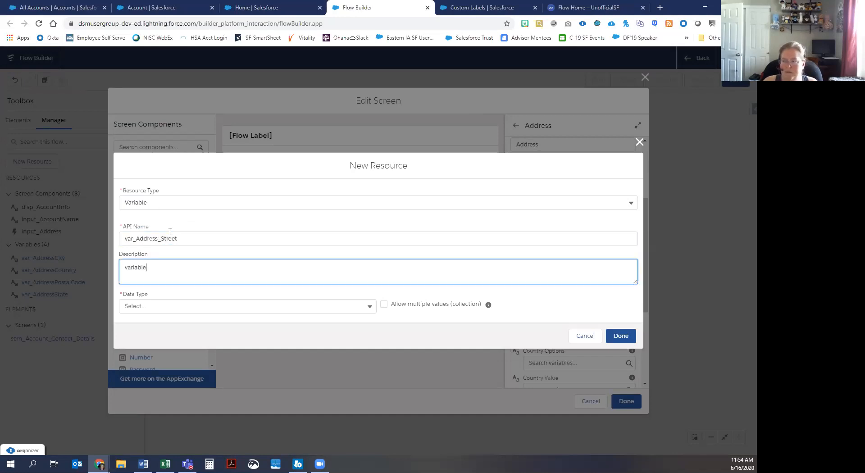
type(" to hold the street of the new Account")
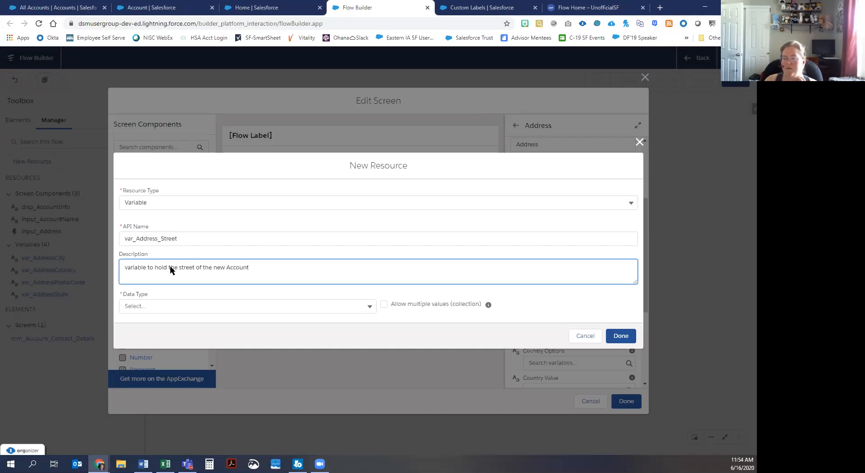
left_click(176, 305)
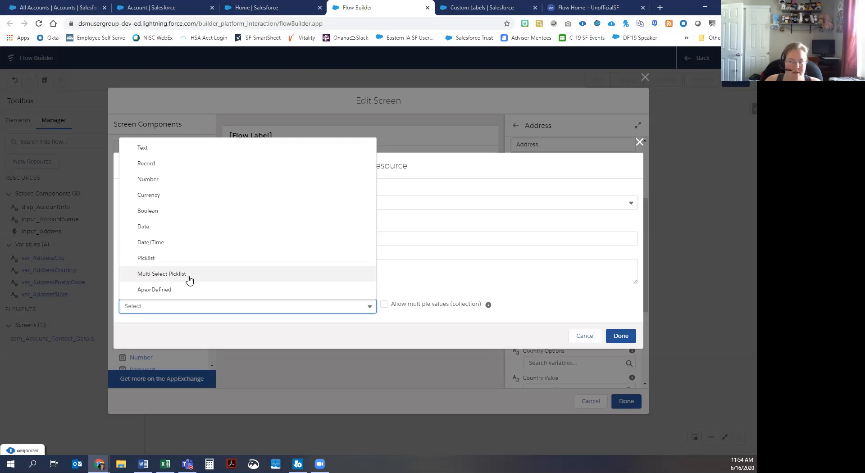
left_click(171, 148)
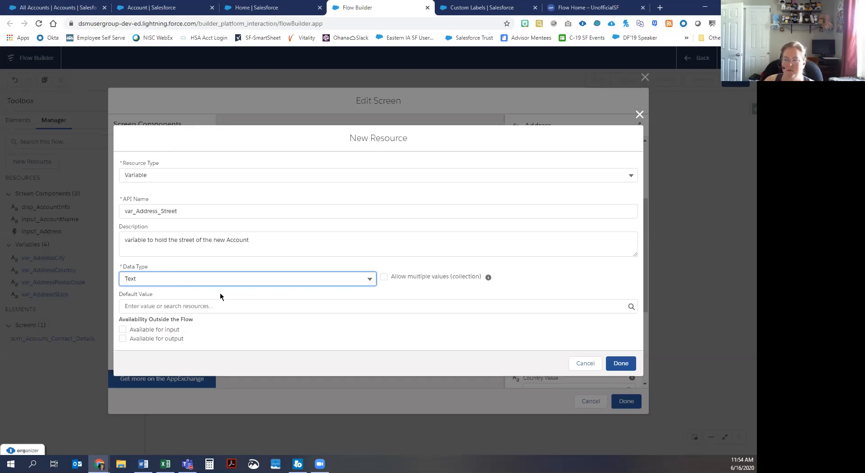
left_click(620, 364)
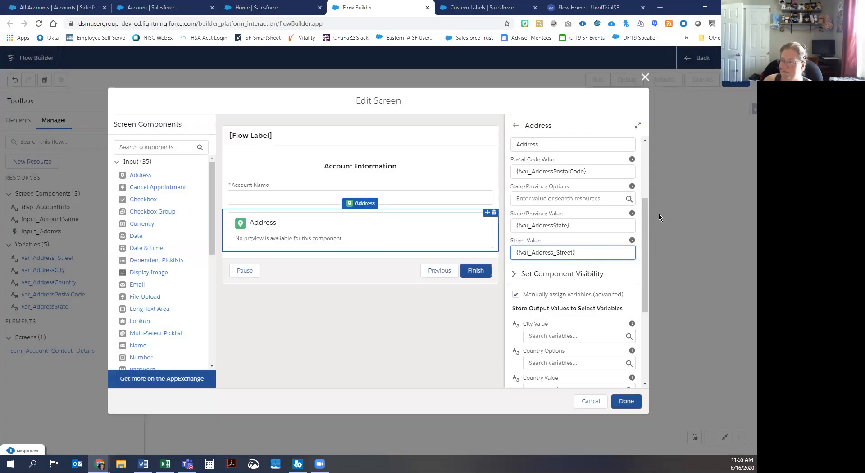
Step: Store City, Country, Postal Code and State outputs in var_AddressCity, var_AddressCountry, var_AddressPostalCode, var_AddressState, then Street
left_click_drag(647, 215, 650, 151)
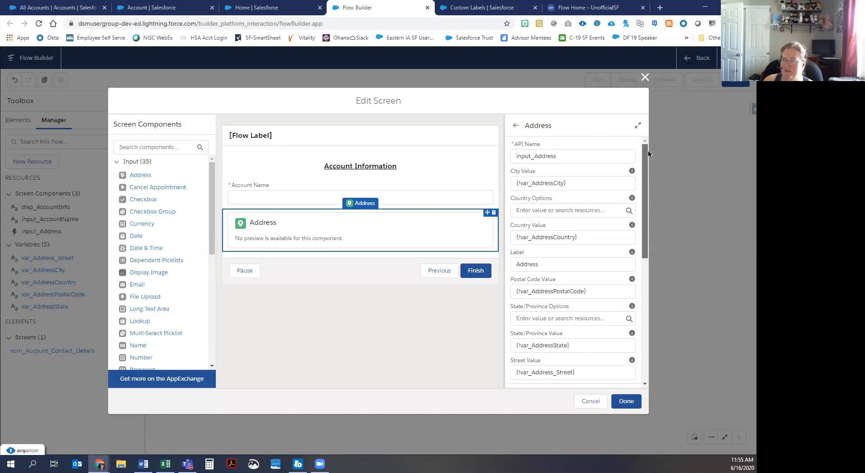
left_click_drag(647, 154, 647, 283)
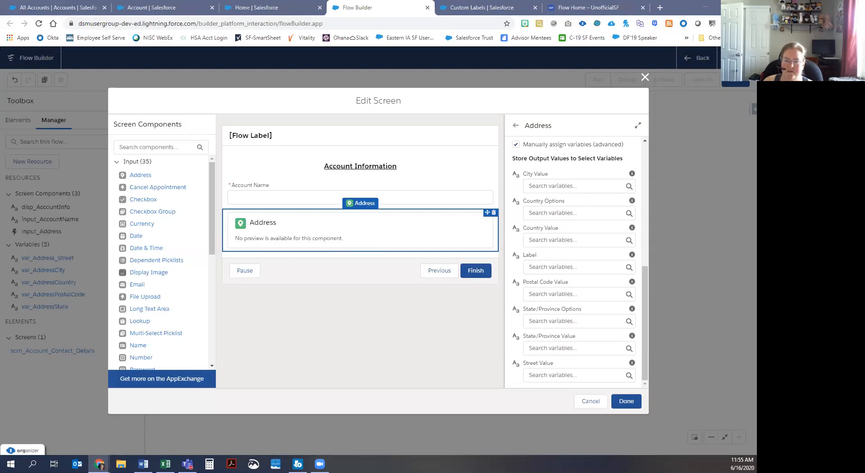
left_click(558, 189)
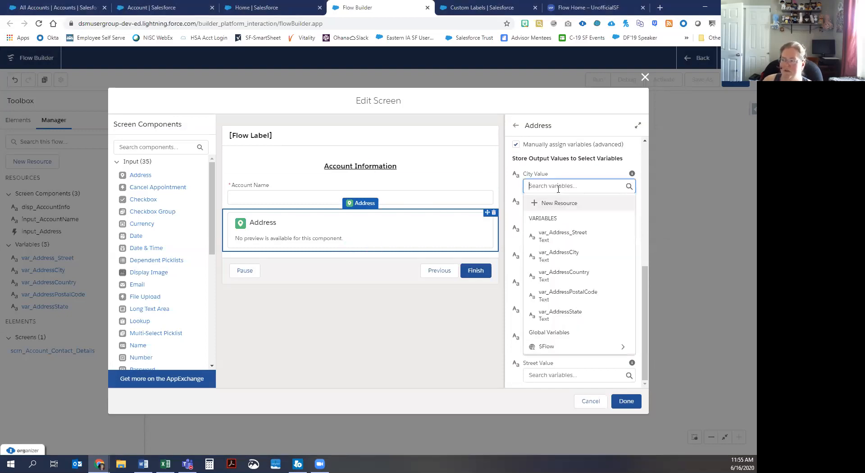
left_click(557, 255)
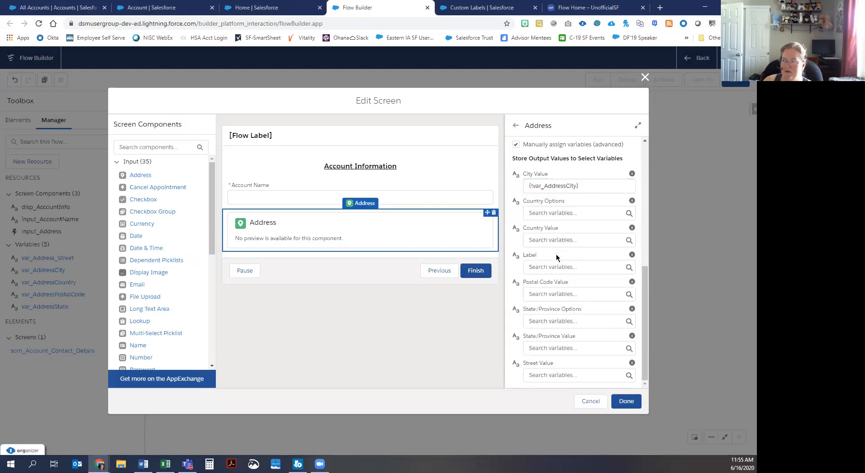
left_click(542, 240)
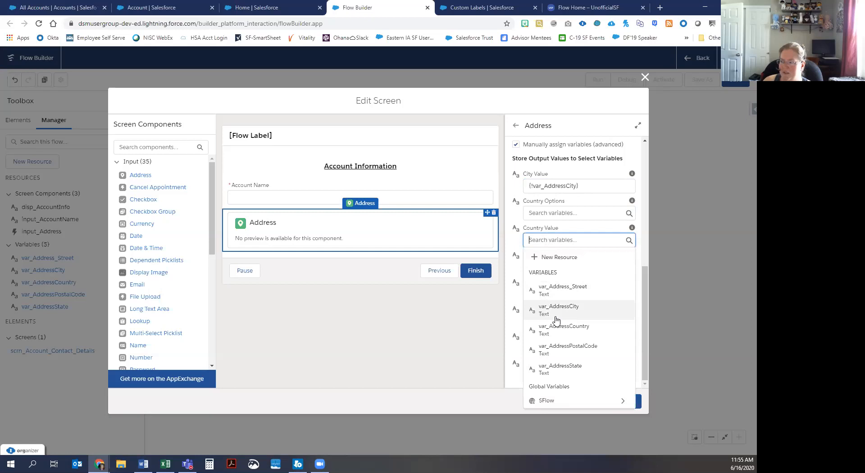
left_click(558, 327)
left_click(558, 294)
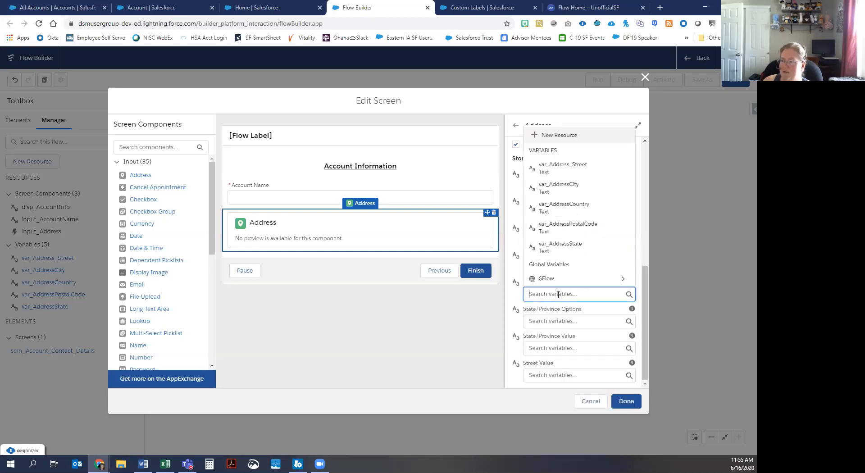
left_click(569, 227)
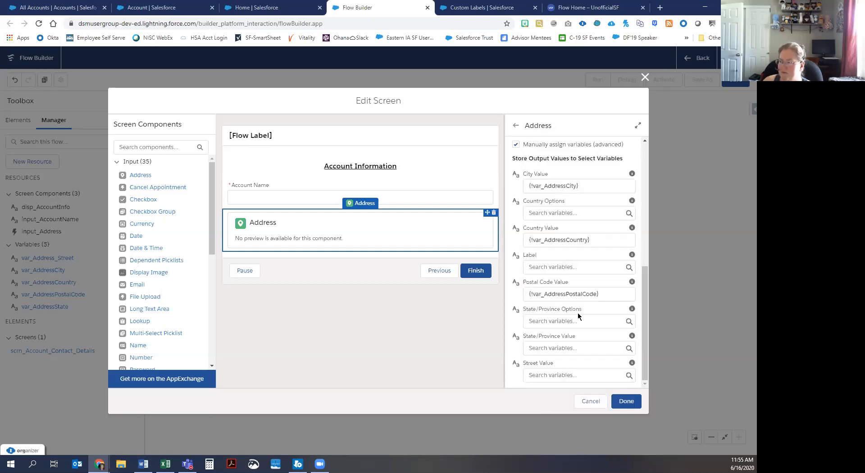
left_click(573, 346)
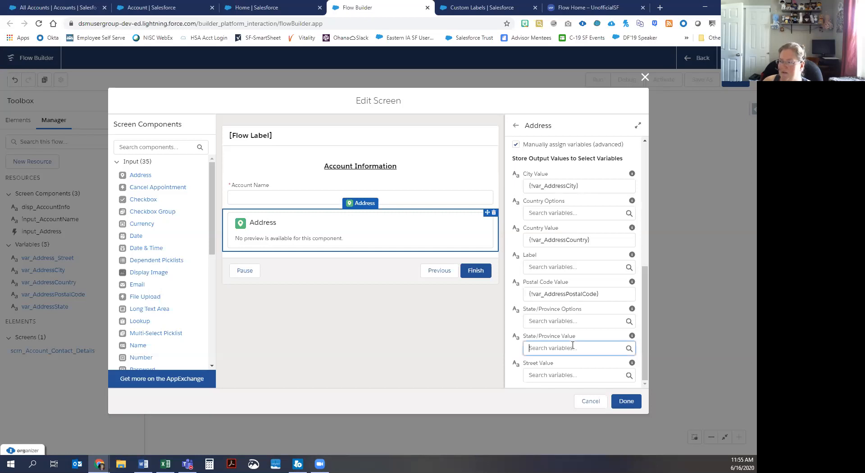
left_click(579, 299)
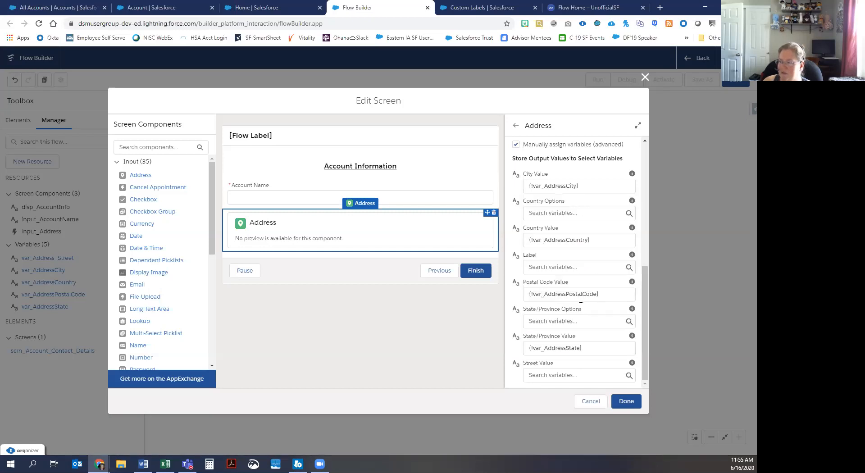
left_click(580, 374)
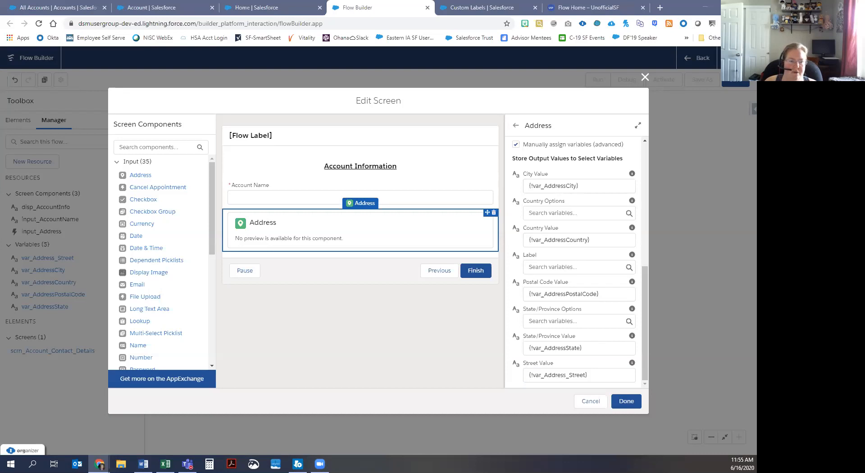
Step: Add a URL component below Address with API name input_URL and label Website
left_click_drag(212, 197, 208, 308)
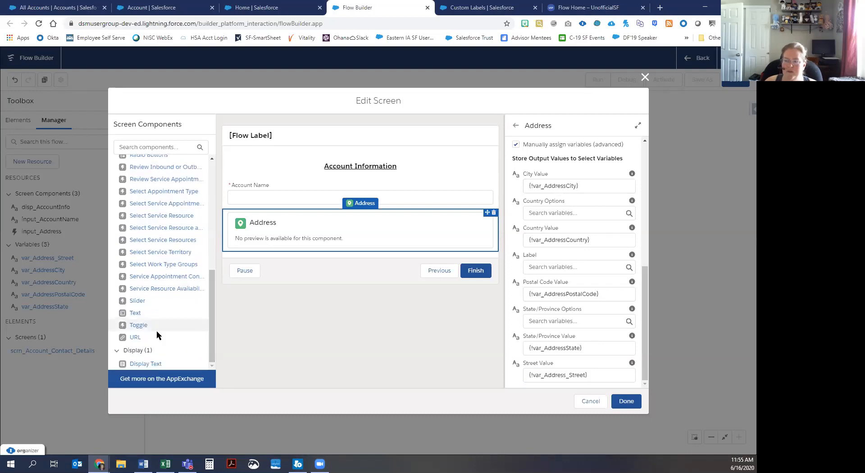
left_click_drag(134, 338, 299, 252)
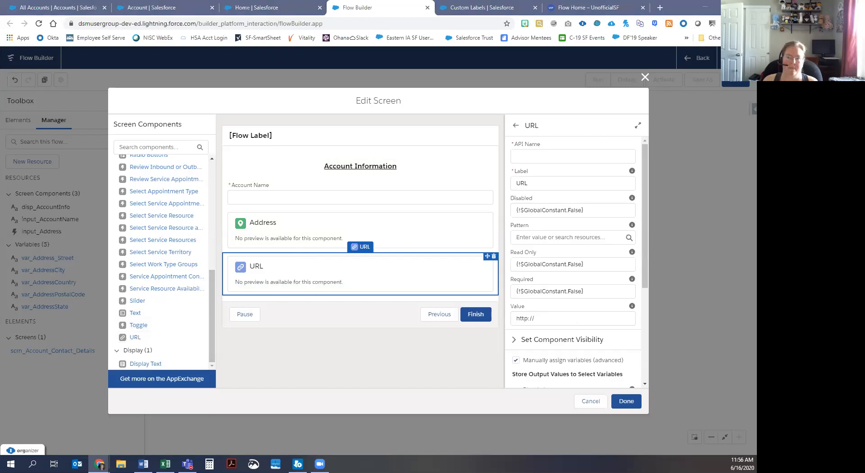
left_click(559, 157)
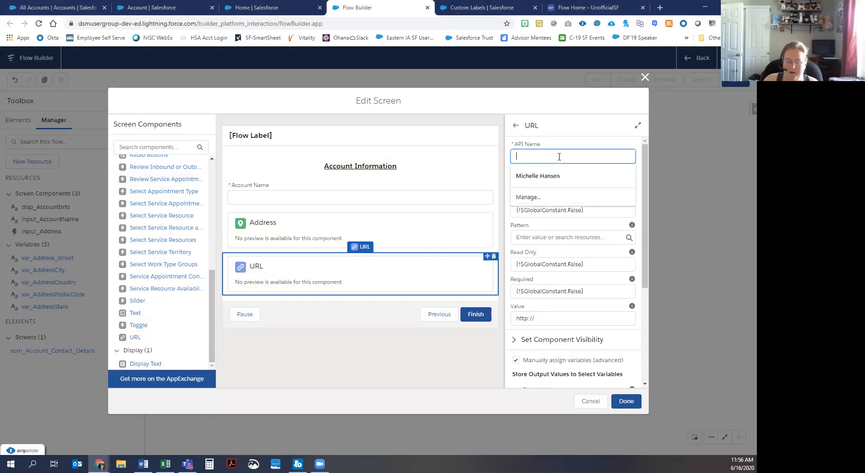
type("input_URL")
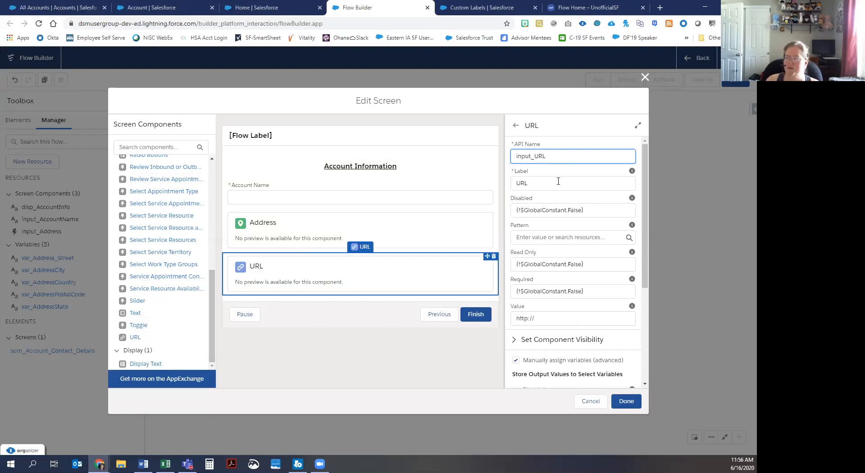
left_click(534, 185)
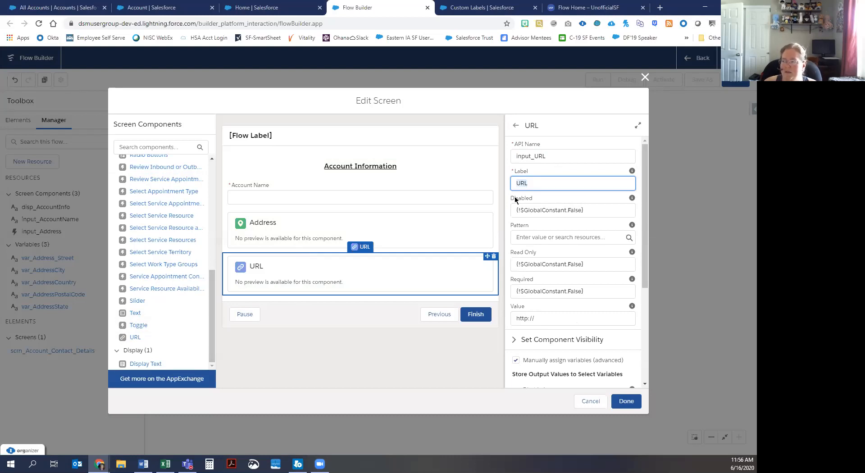
key("BackSpace")
key("BackSpace")
key("BackSpace")
type("Website")
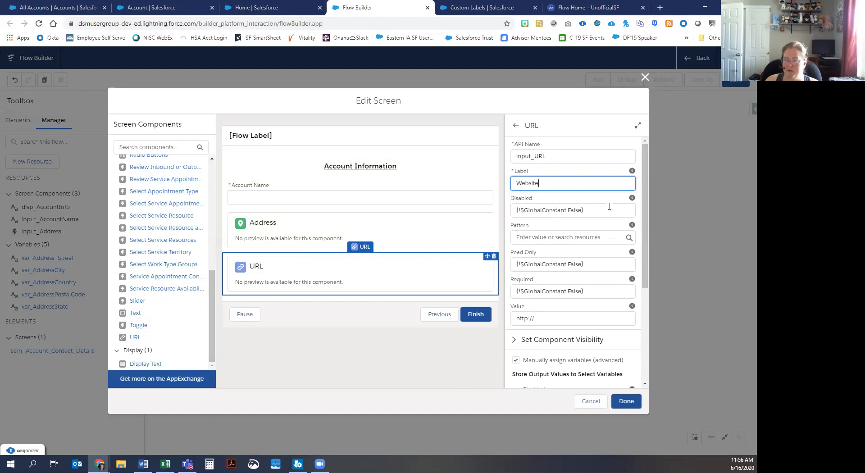
Step: Scroll the URL properties to Store Output Values and open the Value variable picker
mouse_move(634, 204)
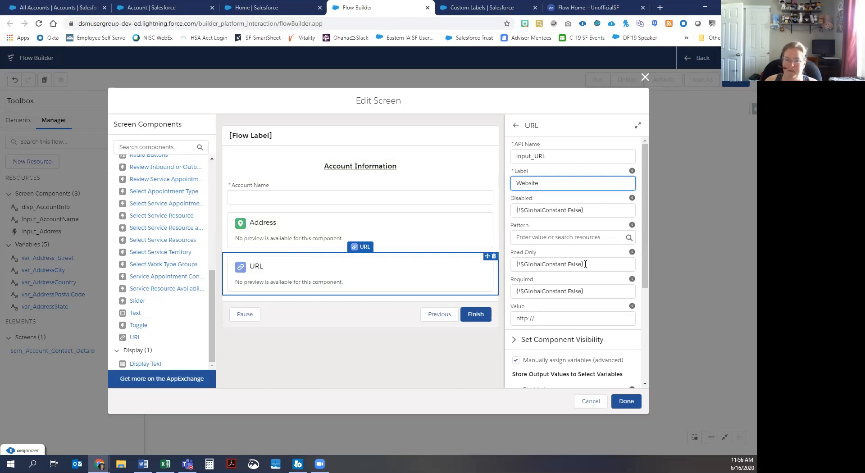
scroll(585, 264, "down", 2)
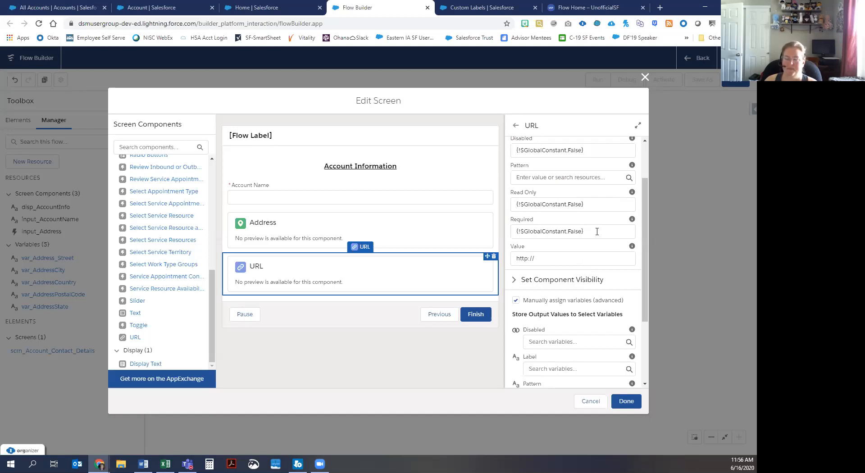
mouse_move(631, 247)
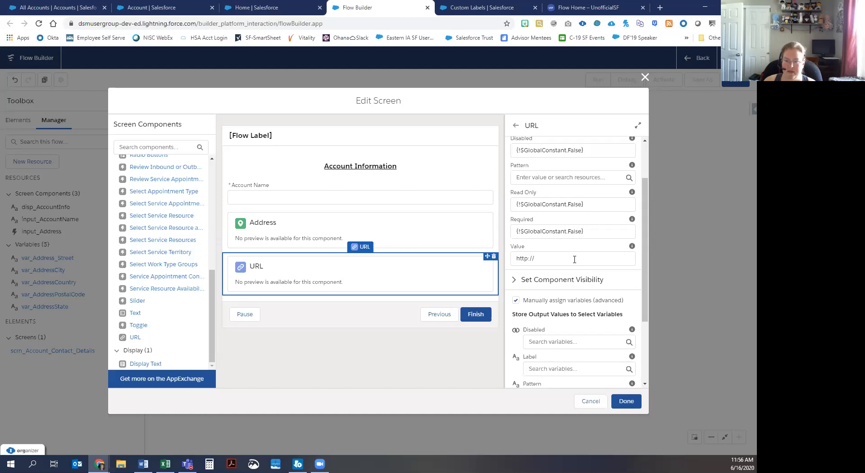
scroll(575, 259, "down", 2)
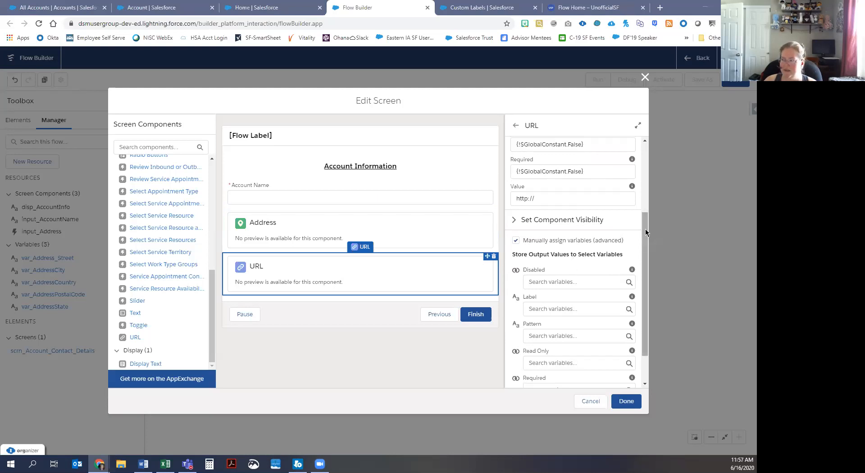
left_click_drag(645, 251, 645, 294)
left_click(552, 375)
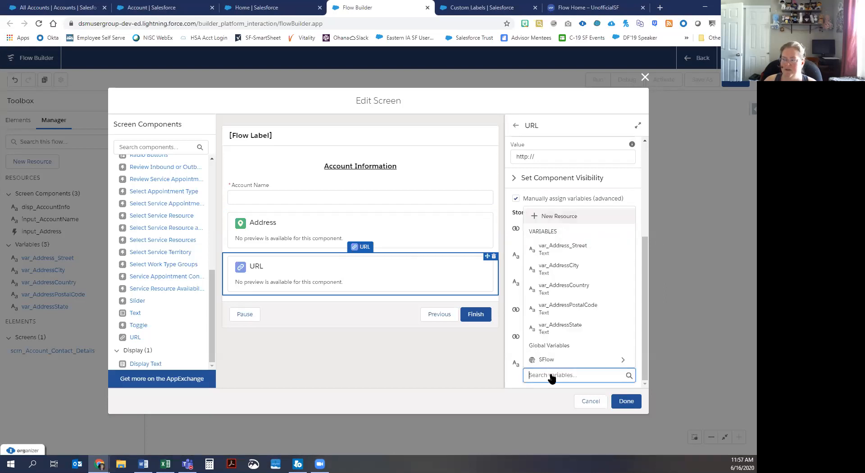
Step: Start a new Variable resource for the URL value with API name var_URL
left_click(566, 215)
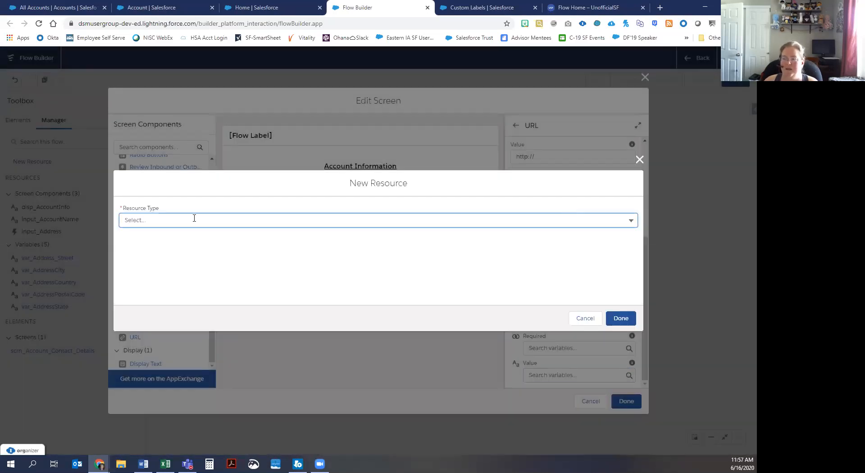
left_click(193, 220)
left_click(175, 239)
left_click(159, 239)
type("var")
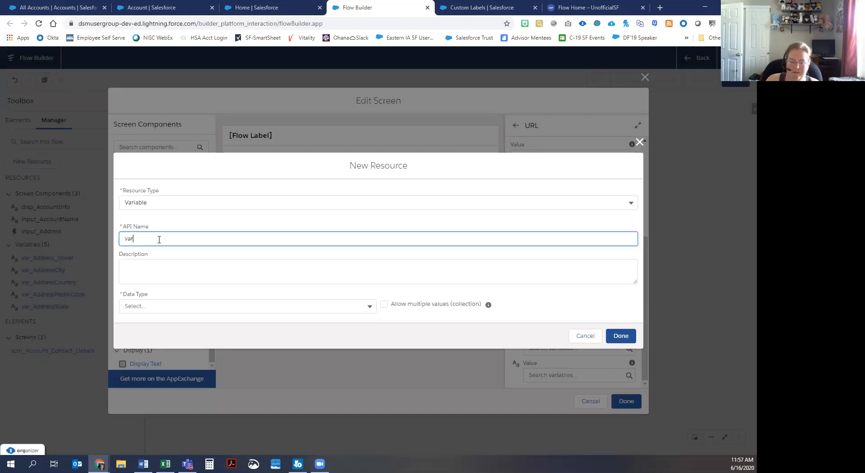
type("_URL")
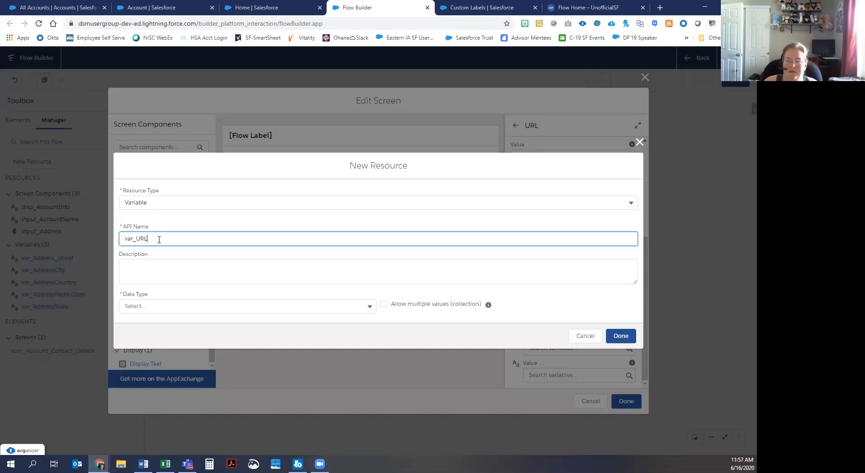
Step: Describe var_URL as 'holds the web address of the new account', make it Text, and save
left_click(180, 272)
type("hold s t")
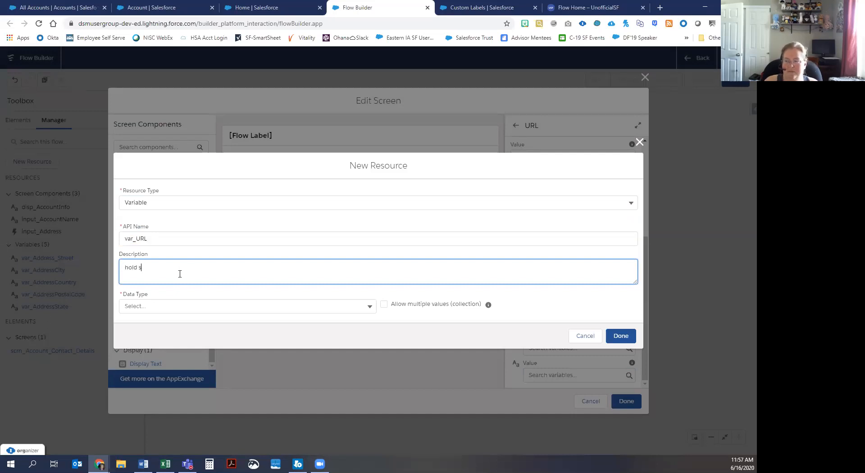
key("BackSpace")
key("BackSpace")
key("BackSpace")
key("BackSpace")
type("s the ")
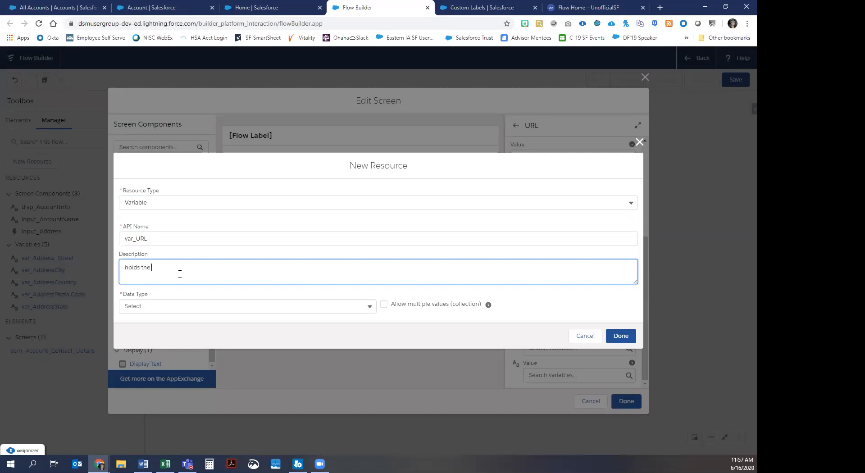
type("webadd")
key("BackSpace")
key("BackSpace")
key("BackSpace")
type("address")
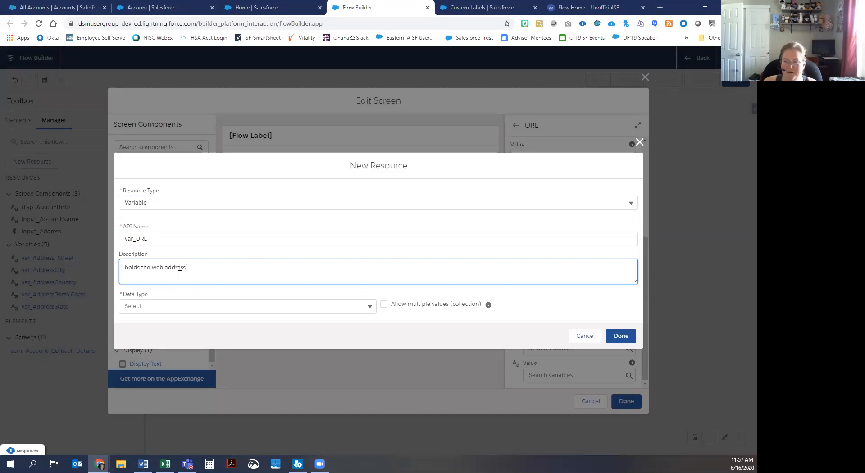
type("of hte new account")
left_click(197, 265)
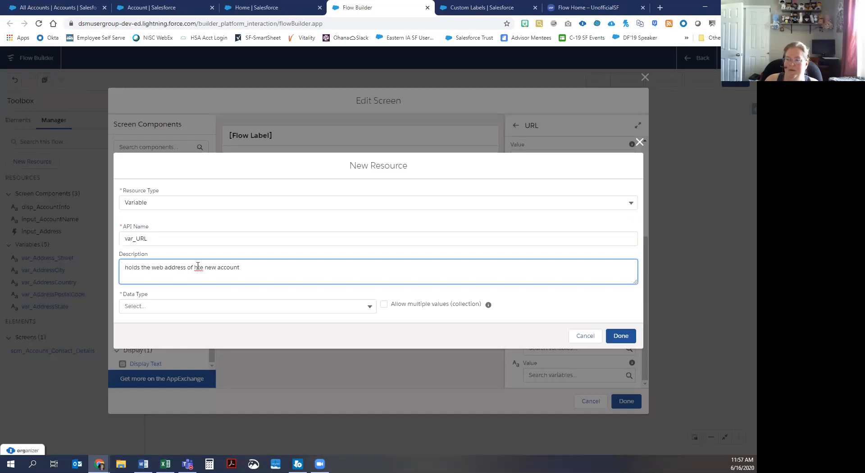
key("Delete")
left_click(195, 266)
type("t")
left_click(140, 307)
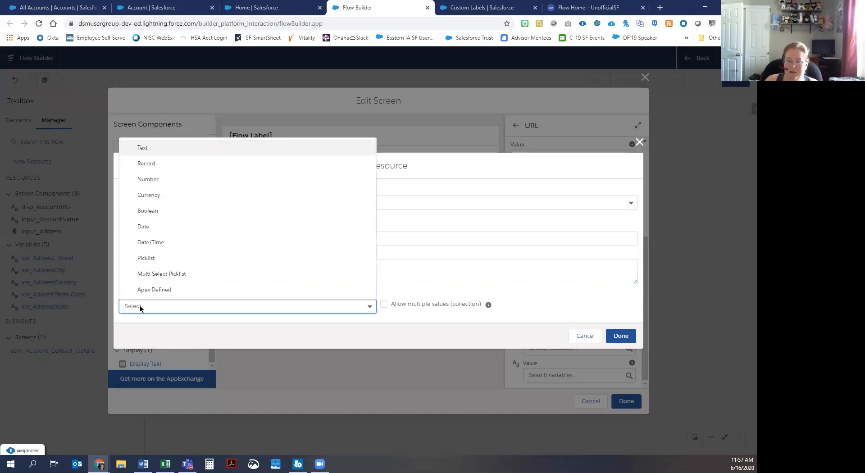
left_click(150, 150)
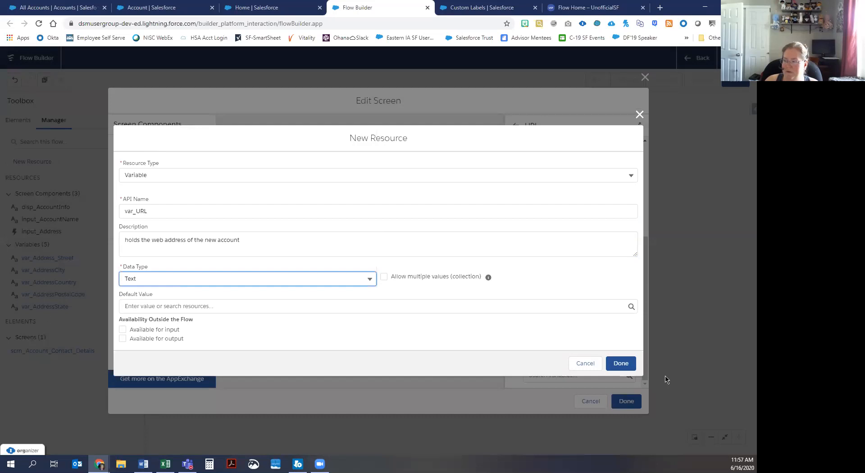
left_click(621, 363)
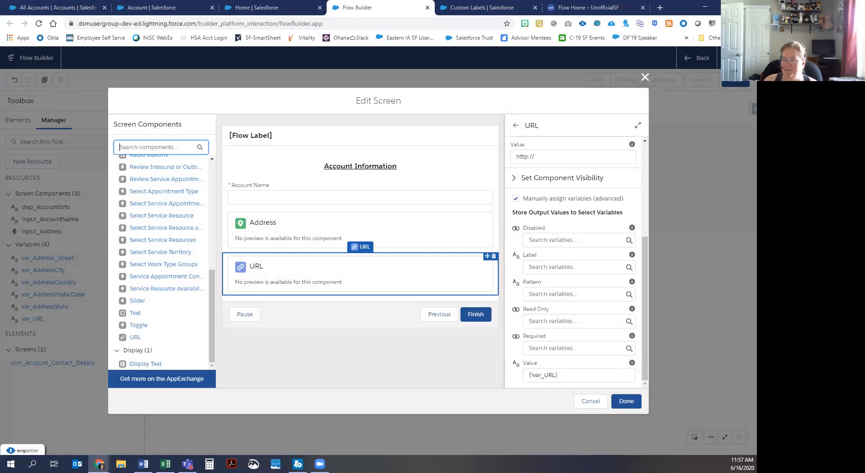
Step: Add a Display Text disp_ContactInformation below the URL input reading 'Contact Information'
left_click(149, 365)
left_click_drag(150, 367, 331, 299)
left_click(597, 159)
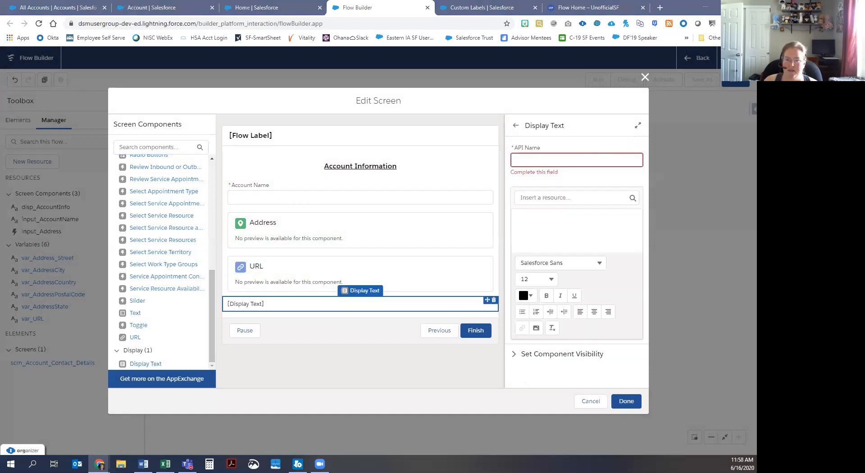
left_click(579, 159)
type("di")
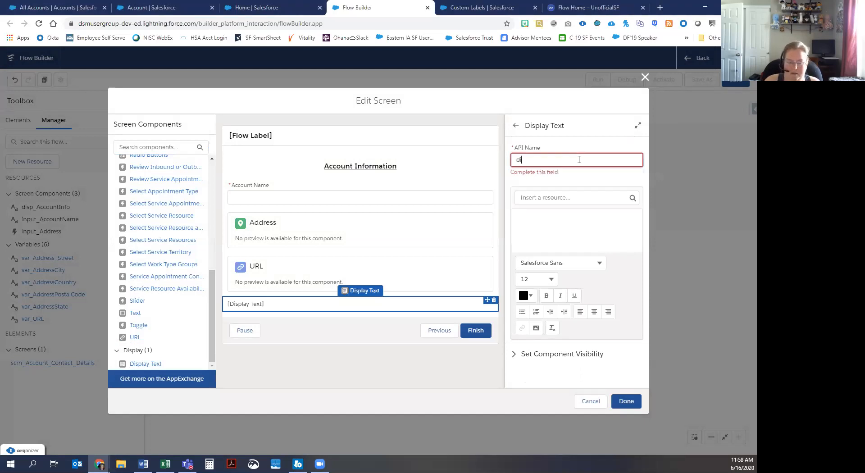
type("sp_ContactInformation")
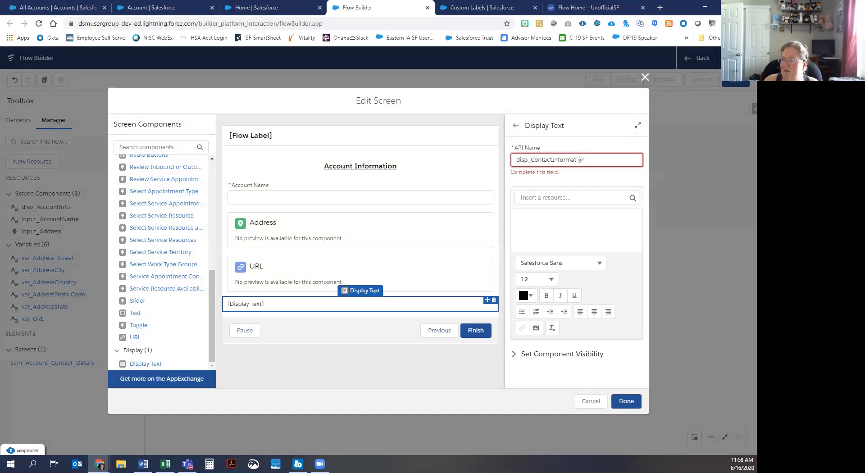
left_click(531, 239)
type("Contact Information")
Step: Format the Contact Information text bold, underlined, size 16 and centred, matching the Account Information heading
key("ctrl+a")
left_click(546, 287)
left_click(574, 287)
left_click(550, 270)
left_click(541, 186)
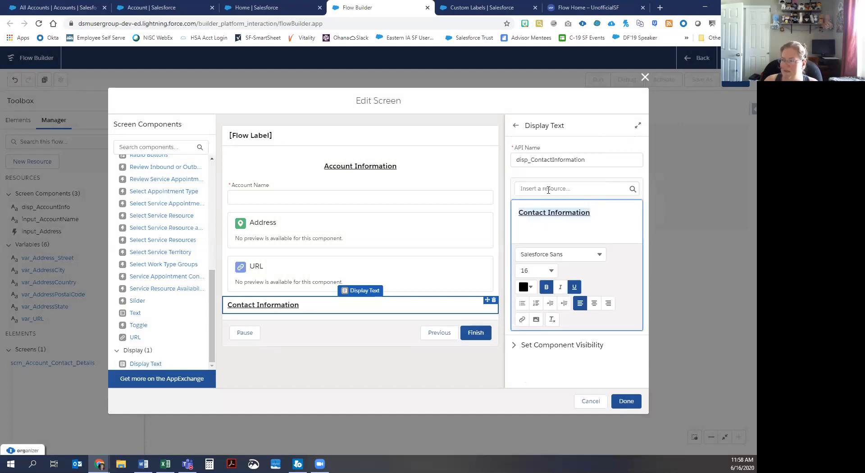
left_click(593, 303)
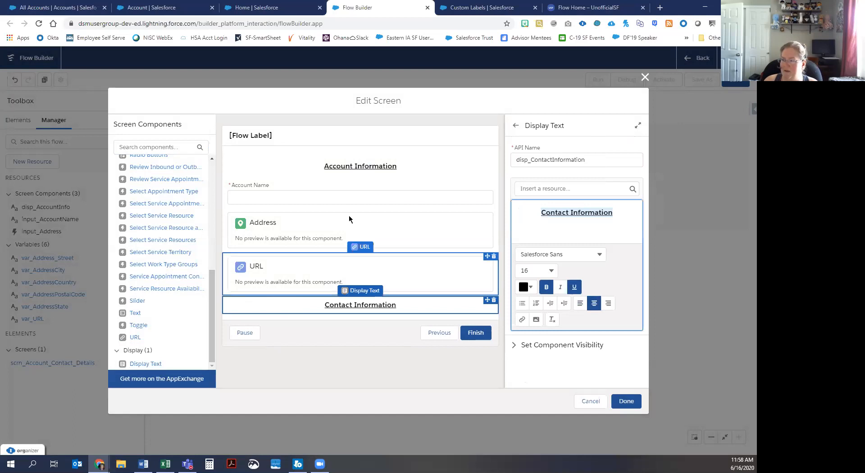
left_click(377, 166)
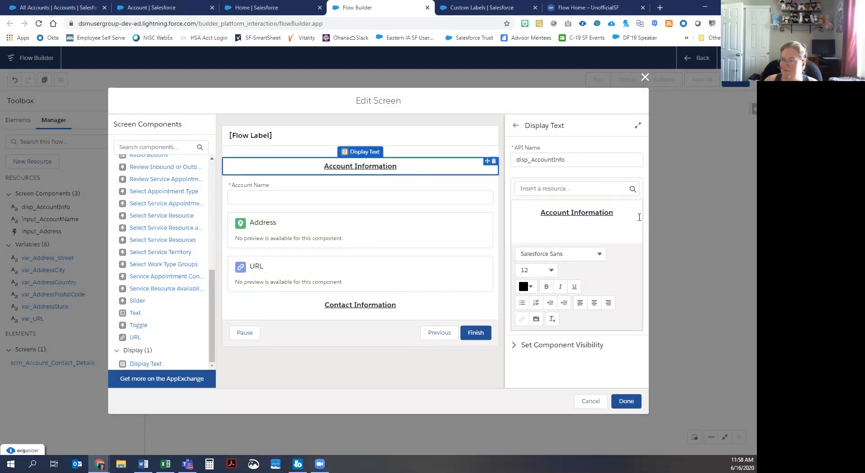
left_click(380, 306)
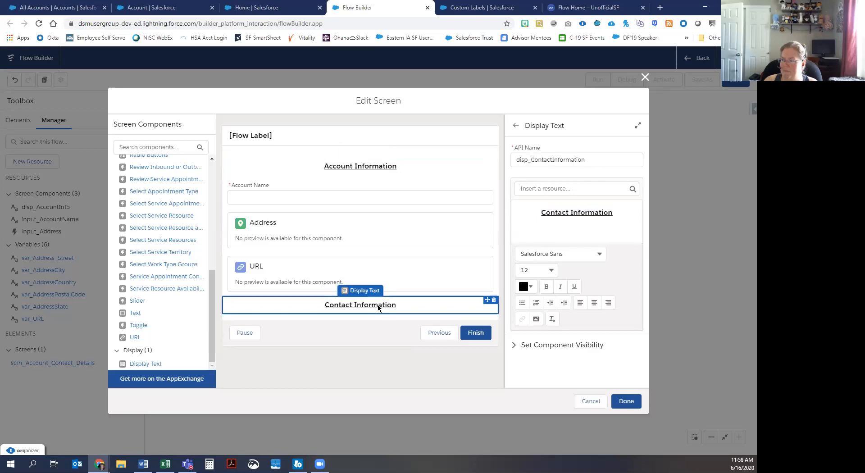
left_click(572, 212)
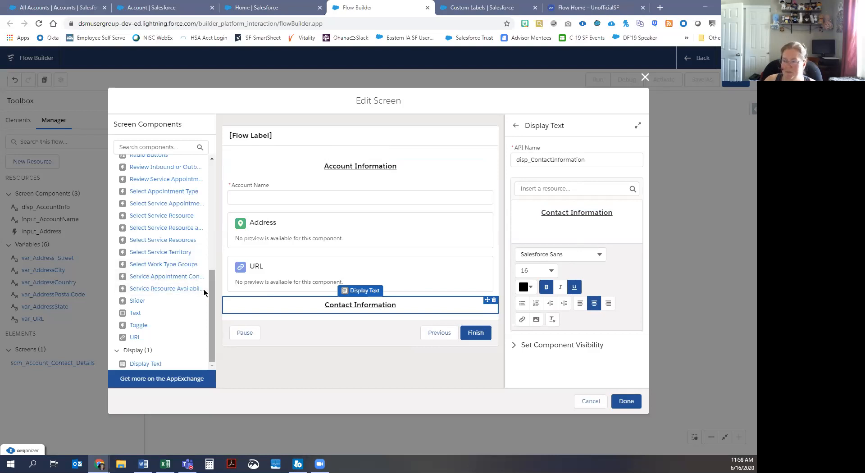
Step: Place a Name component under the Contact Information heading with API name input_ContactName
left_click_drag(212, 282, 212, 226)
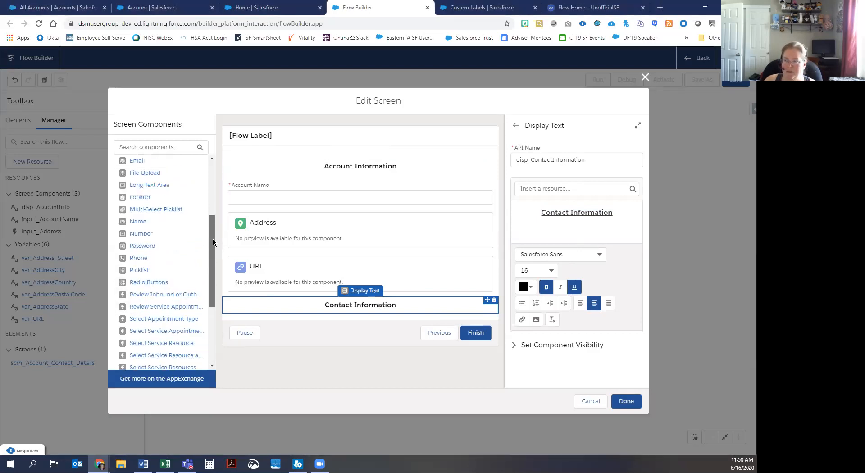
left_click_drag(134, 224, 351, 311)
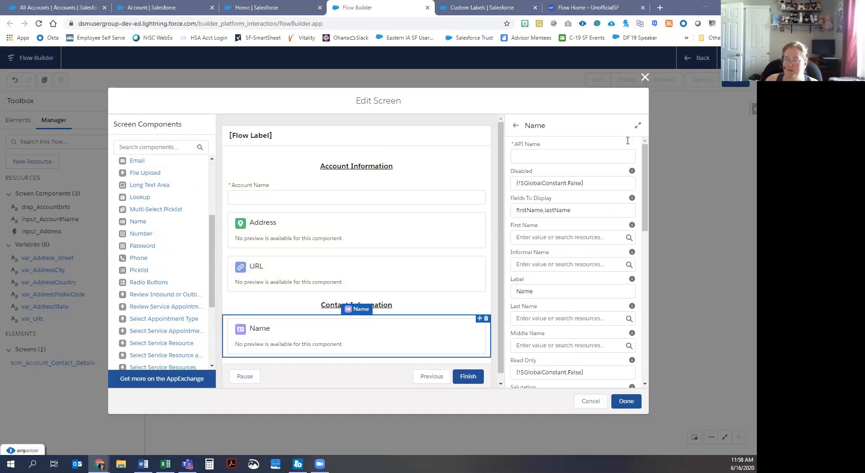
left_click(528, 154)
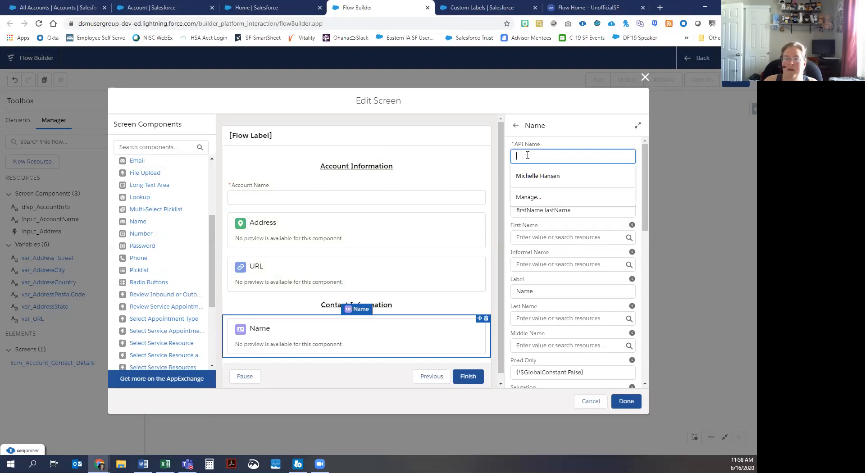
type("input")
type("ontactName")
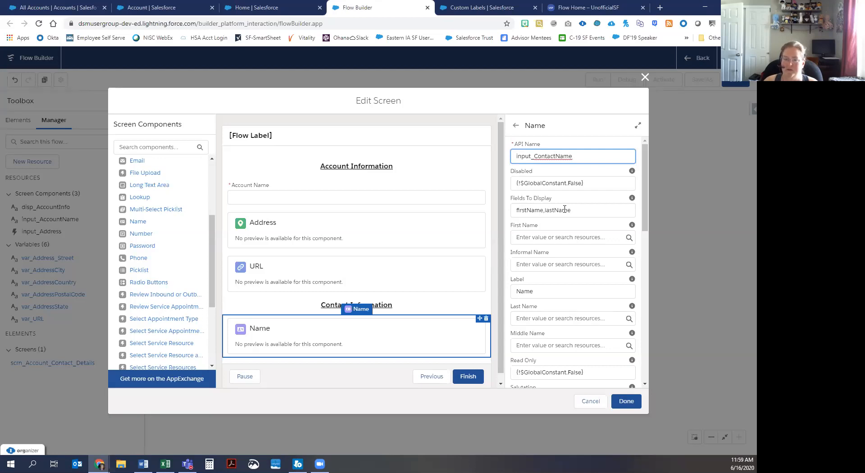
Step: Create Text variable var_FirstName as the Name component's First Name, described as holding the contact's first name
left_click(553, 238)
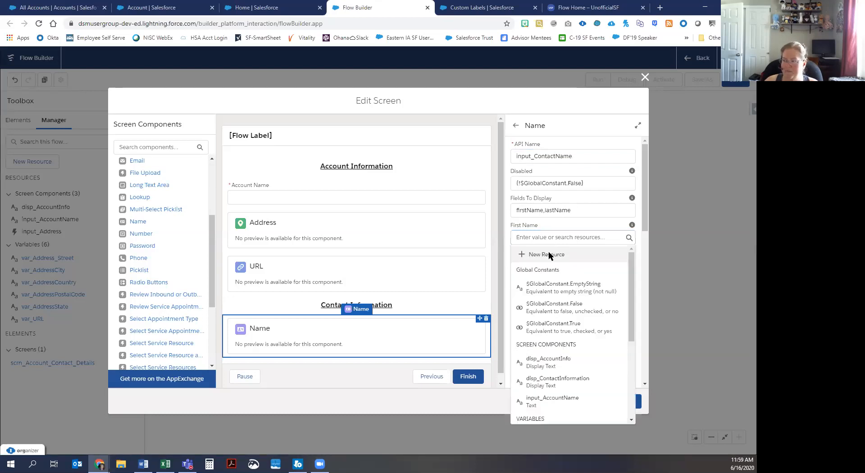
left_click(548, 254)
left_click(222, 221)
left_click(199, 240)
left_click(197, 236)
type("var_")
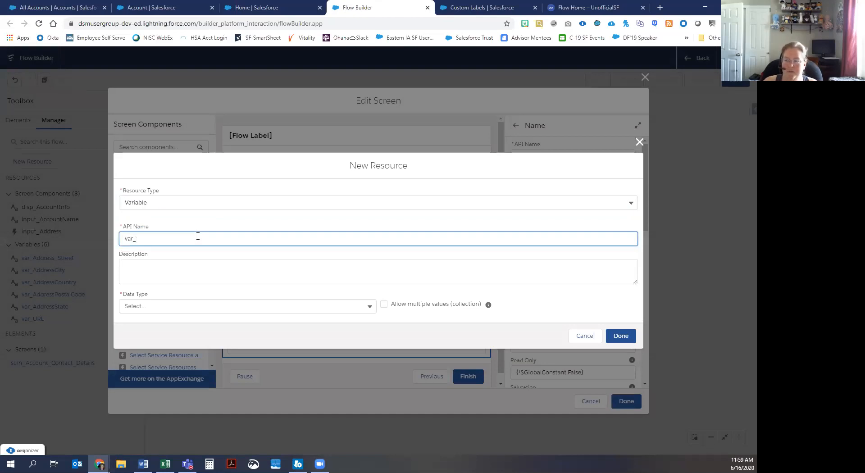
type("Firstname")
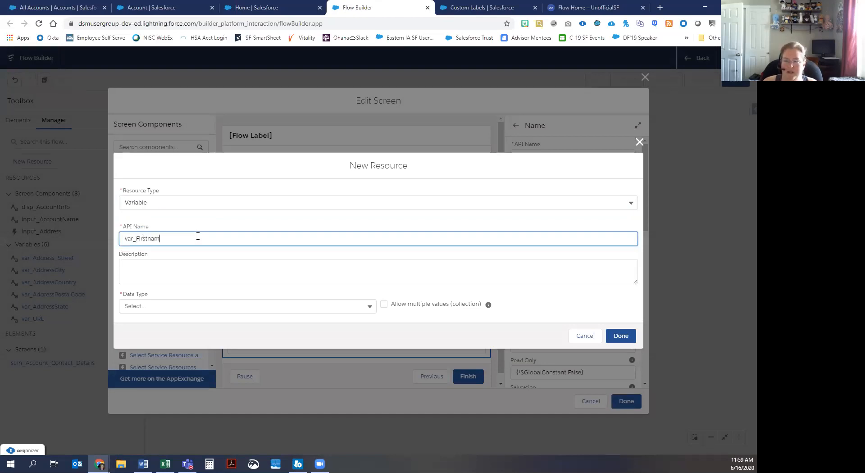
key("BackSpace")
key("BackSpace")
key("BackSpace")
type("Name")
key("Tab")
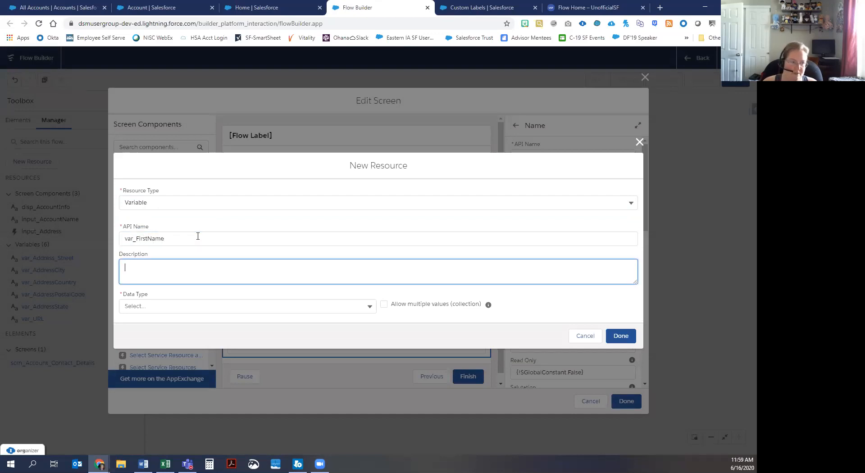
type("variable")
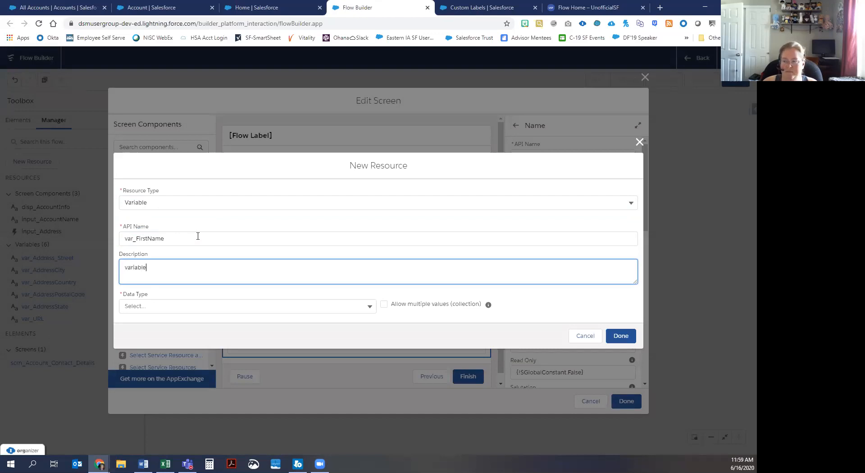
type(" to hold the first name of hte new contact")
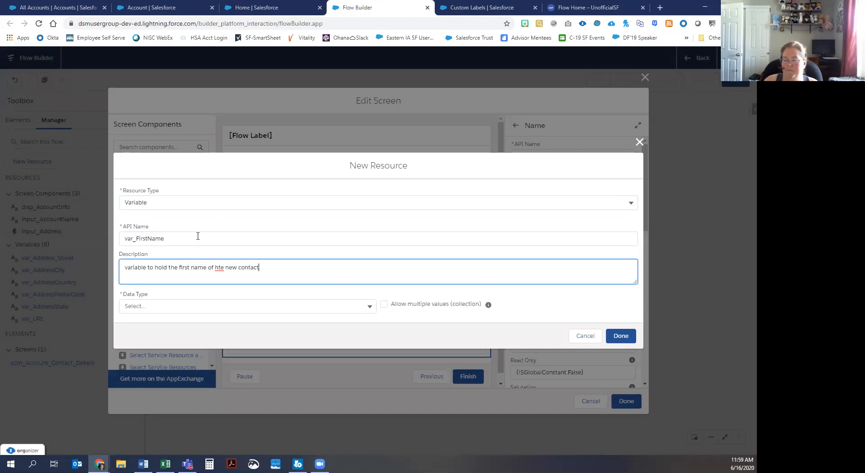
left_click(220, 265)
key("BackSpace")
key("BackSpace")
type("th")
left_click(168, 307)
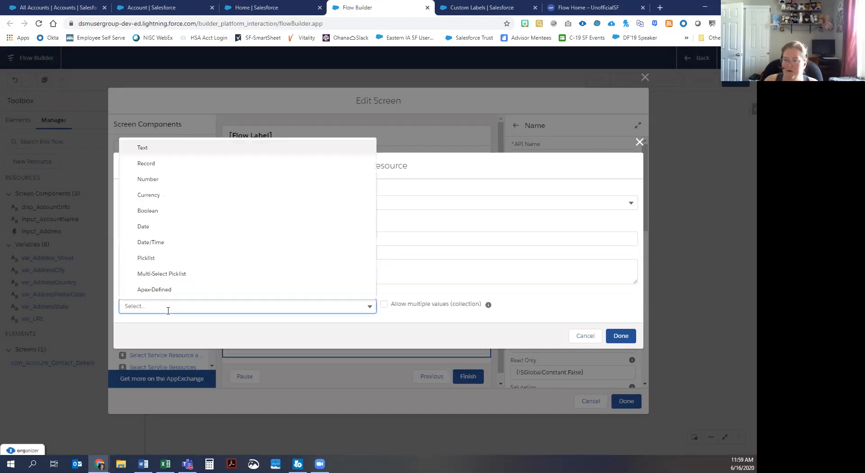
left_click(173, 148)
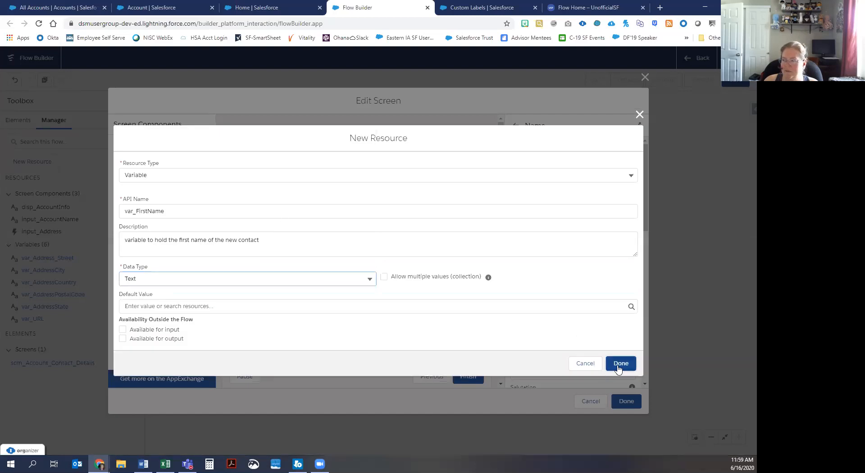
left_click(617, 367)
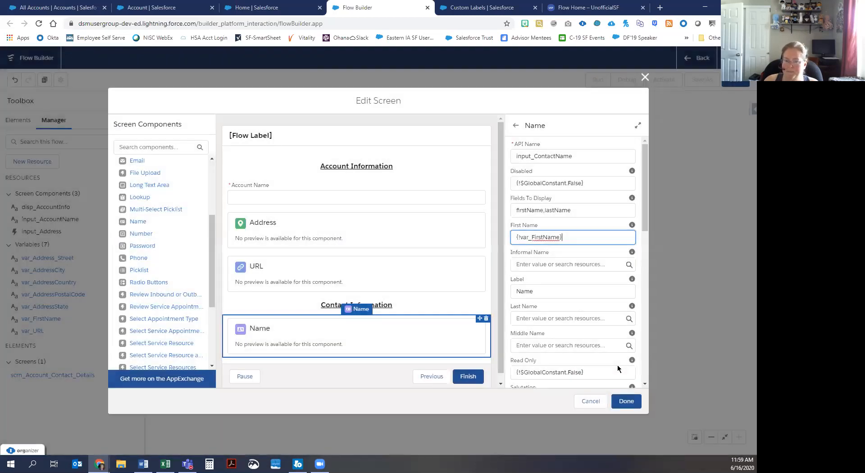
Step: Create Text variable var_LastName for the Last Name input, described as holding the new Contact's last name
left_click(563, 318)
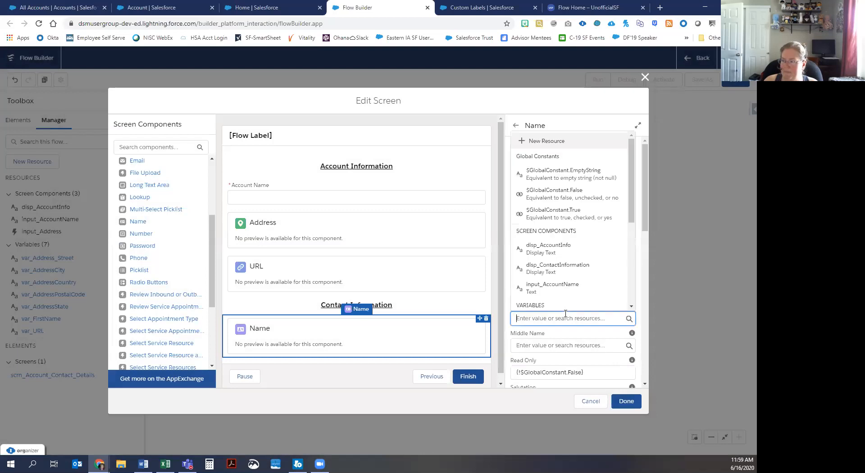
left_click(544, 143)
left_click(187, 220)
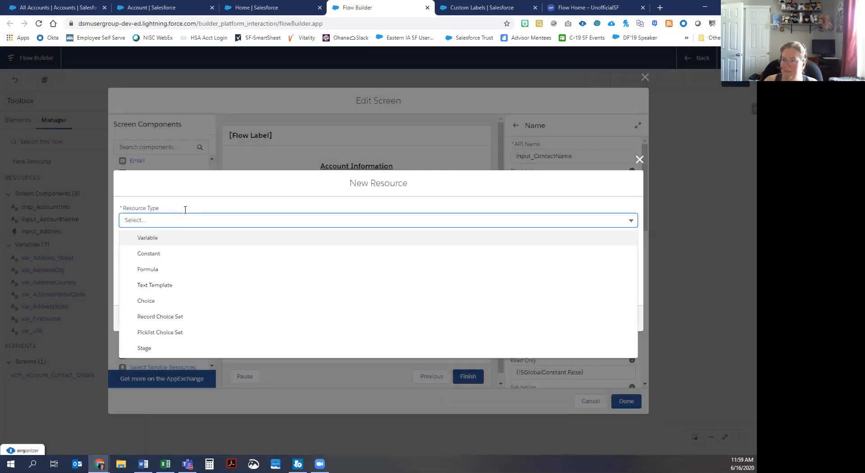
left_click(174, 236)
type("var_")
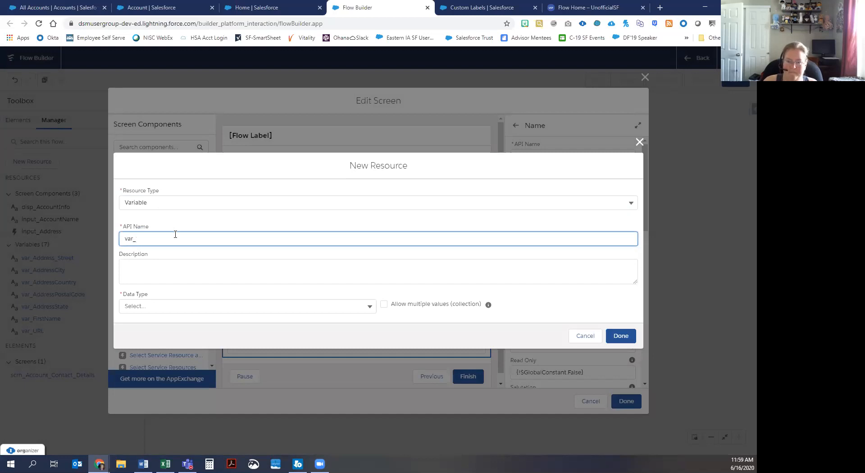
type("LastName")
left_click(164, 275)
type("variable to h")
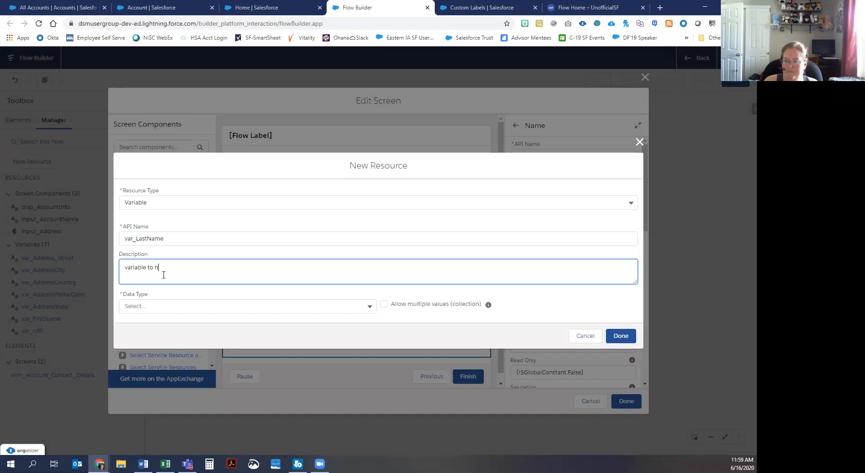
type("old the last na")
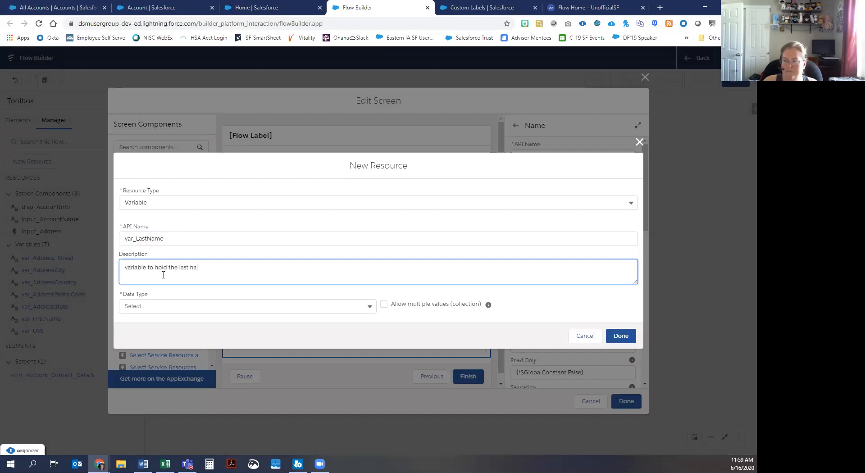
type("me of the new Contact")
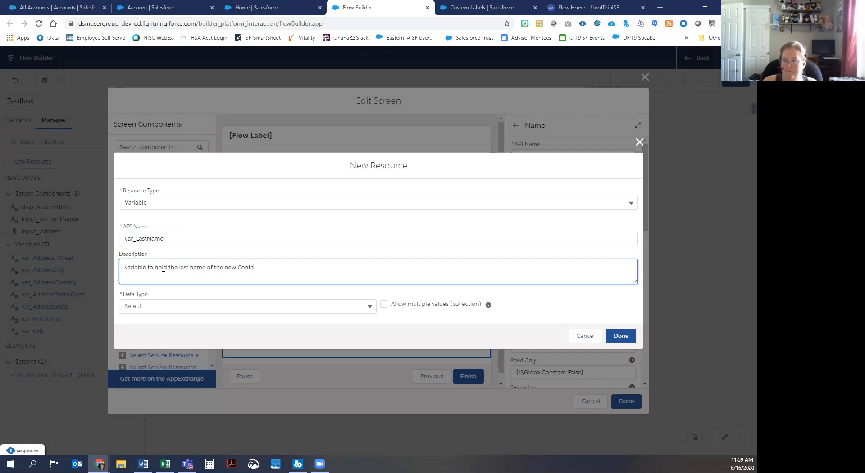
left_click(164, 303)
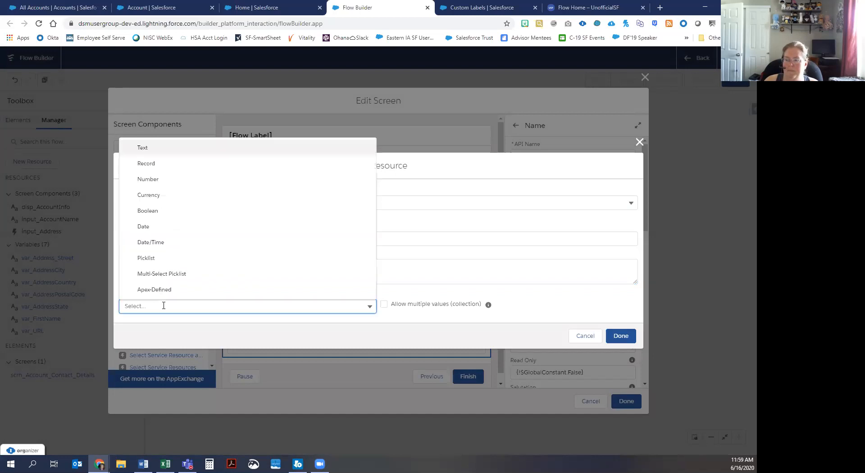
left_click(161, 148)
left_click(621, 364)
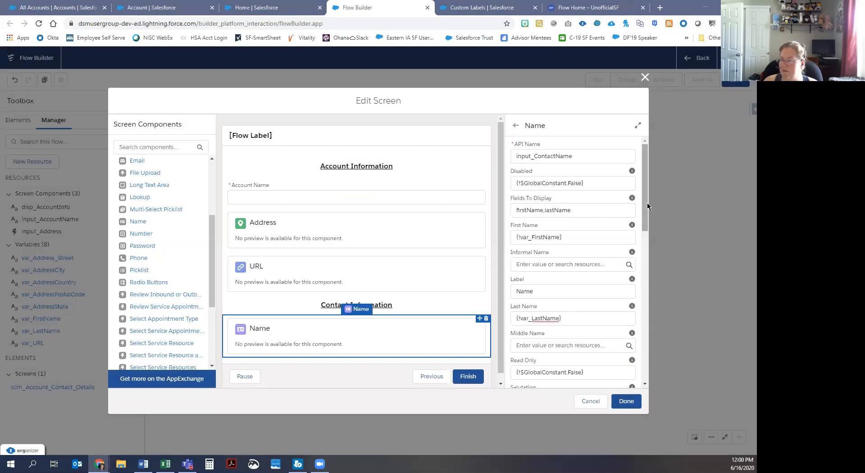
Step: Store the Name component's First Name output in {!var_FirstName} and Last Name output in {!var_LastName}
left_click_drag(646, 218, 632, 325)
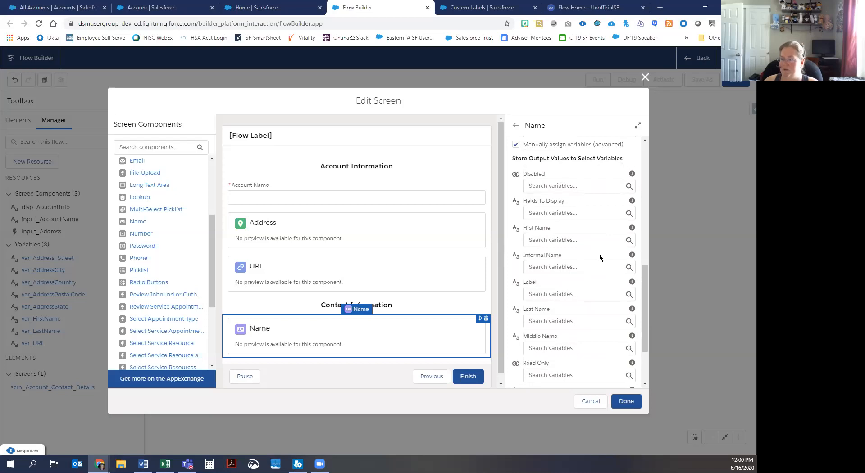
left_click(571, 240)
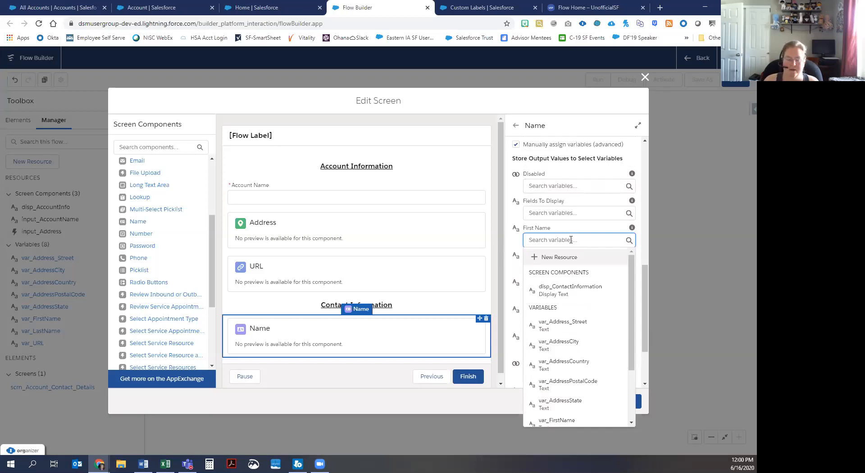
type("first")
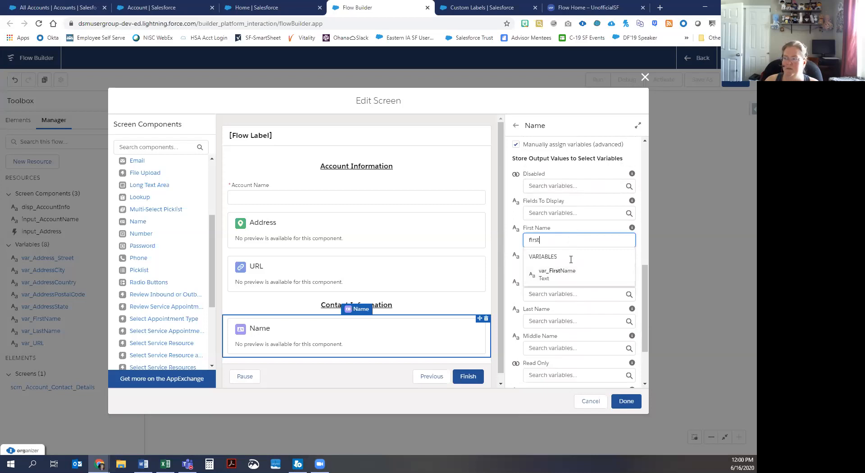
left_click(569, 275)
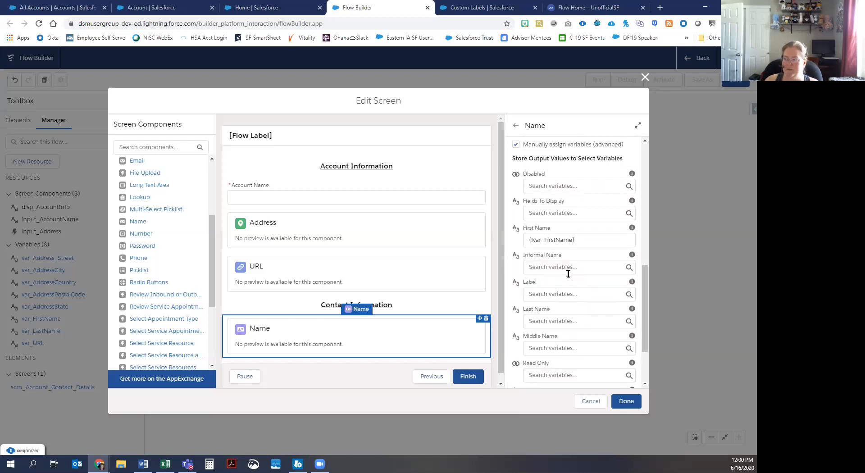
left_click(559, 320)
type("last")
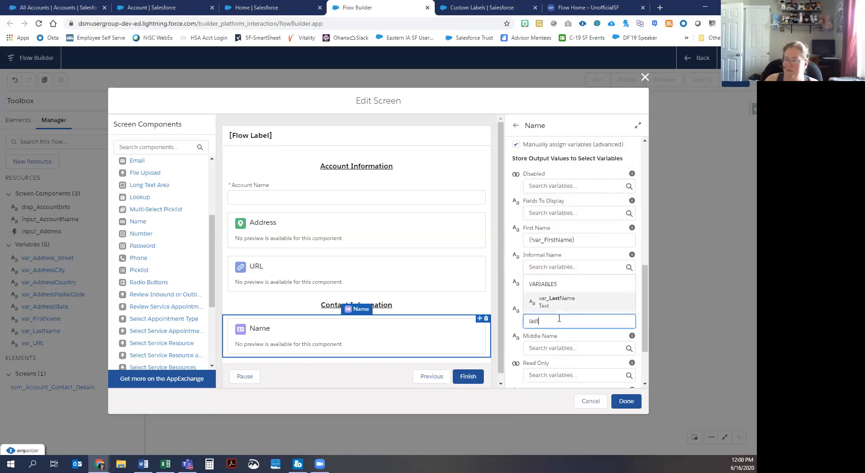
left_click(559, 302)
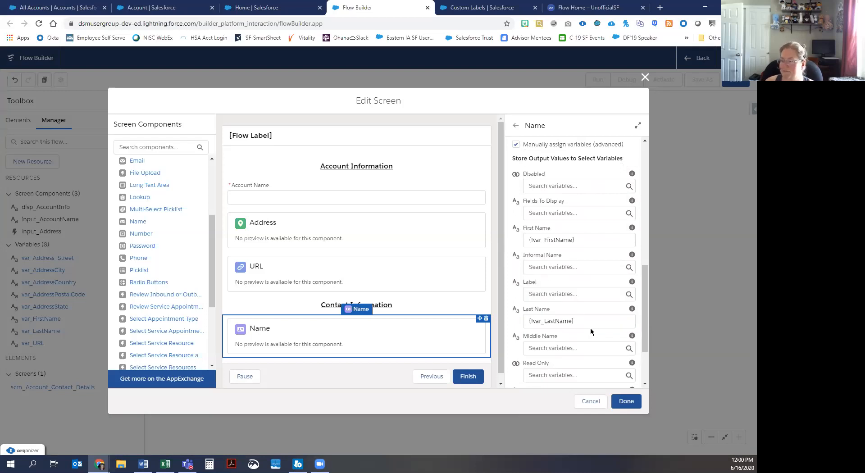
scroll(598, 335, "down", 3)
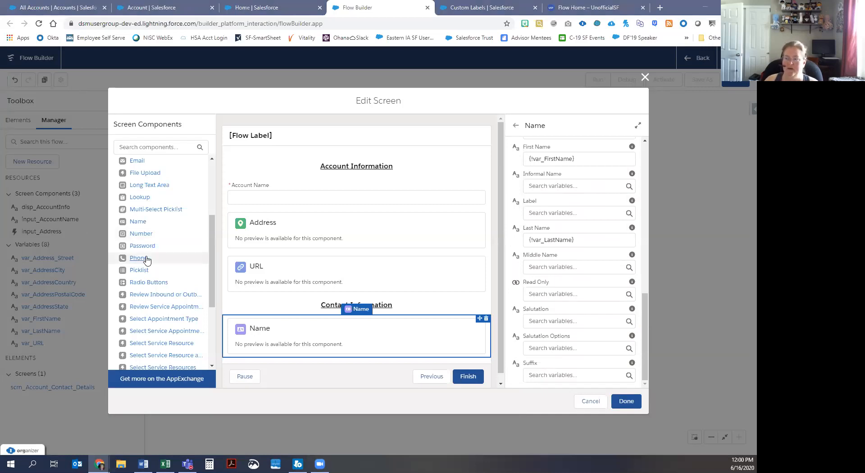
Step: Add a Phone component below Name with API name input_ContactPhone and label Contact Phone
left_click_drag(145, 259, 350, 357)
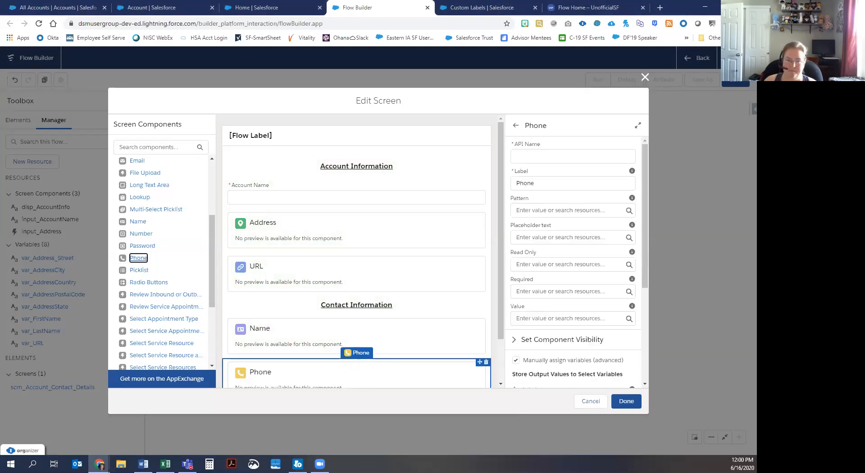
left_click(518, 154)
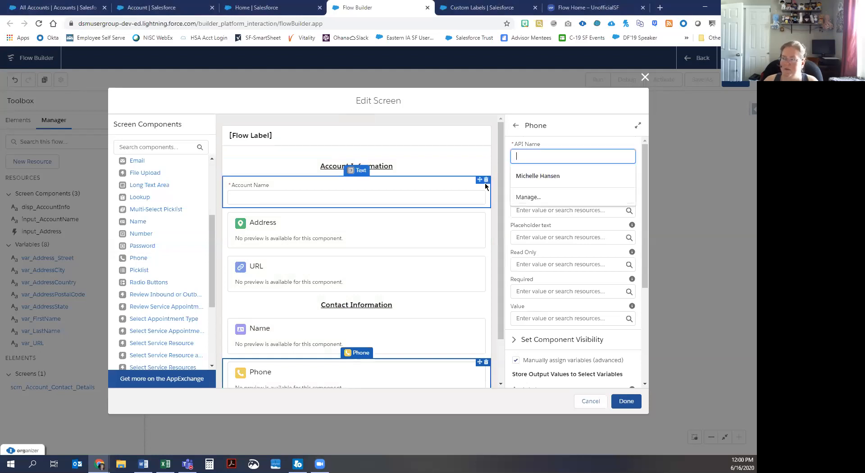
type("input_Con")
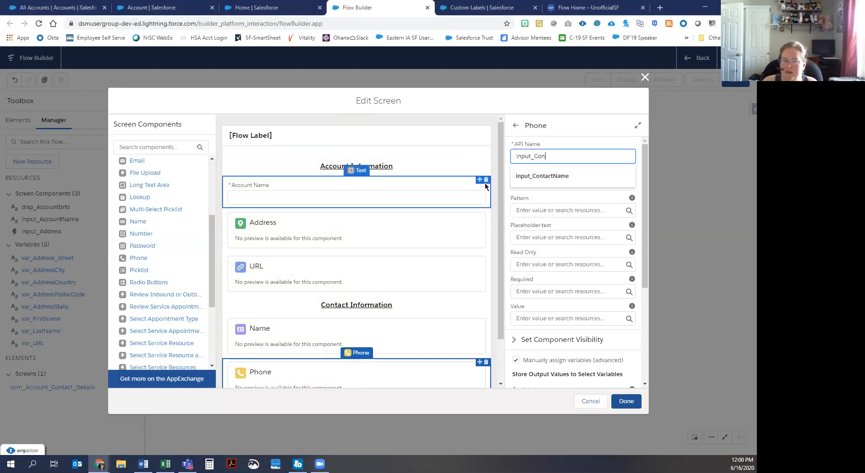
type("tactPho")
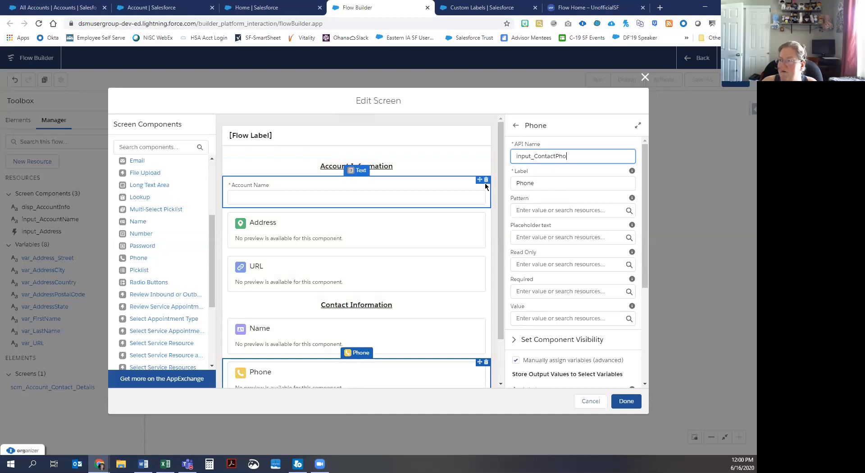
type("ne")
left_click(562, 181)
key("Home")
type("Contact")
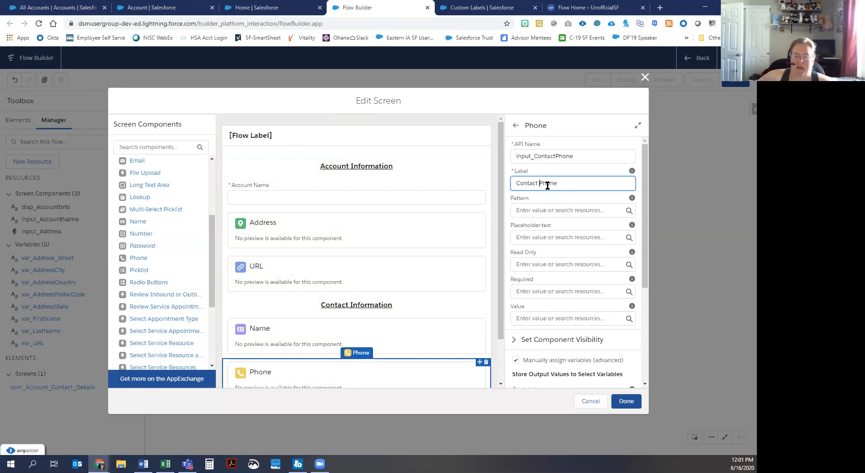
left_click(546, 209)
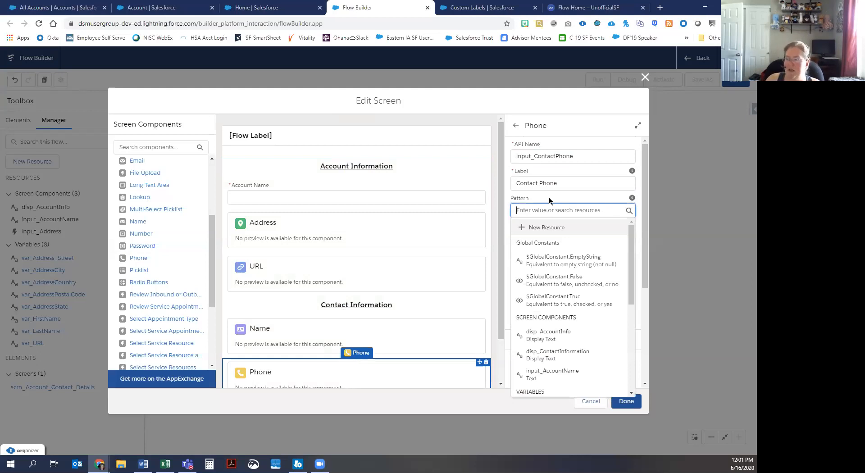
left_click(542, 239)
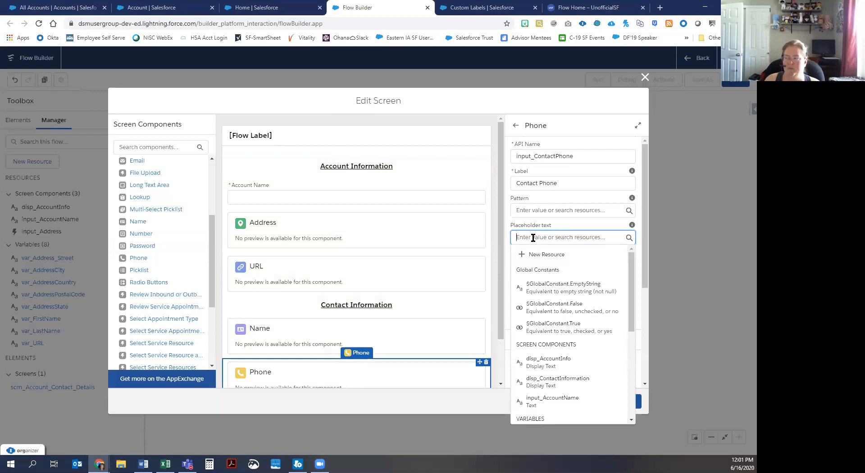
type("(999")
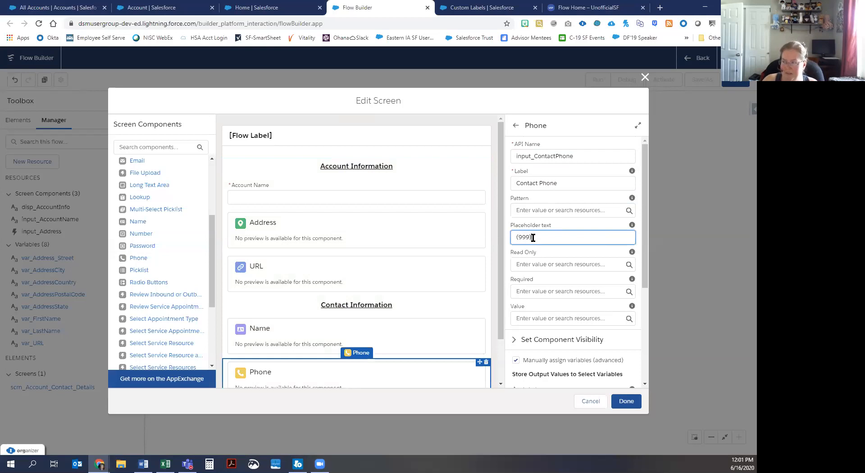
type(") 999")
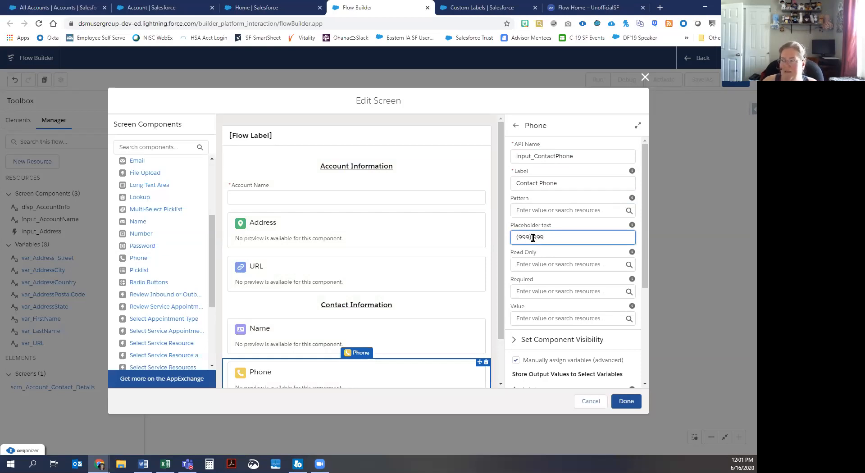
type("-9999")
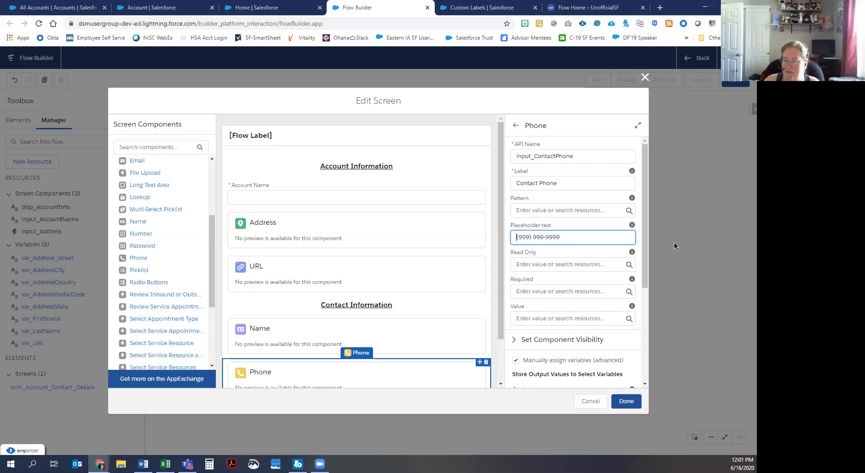
key("shift+End")
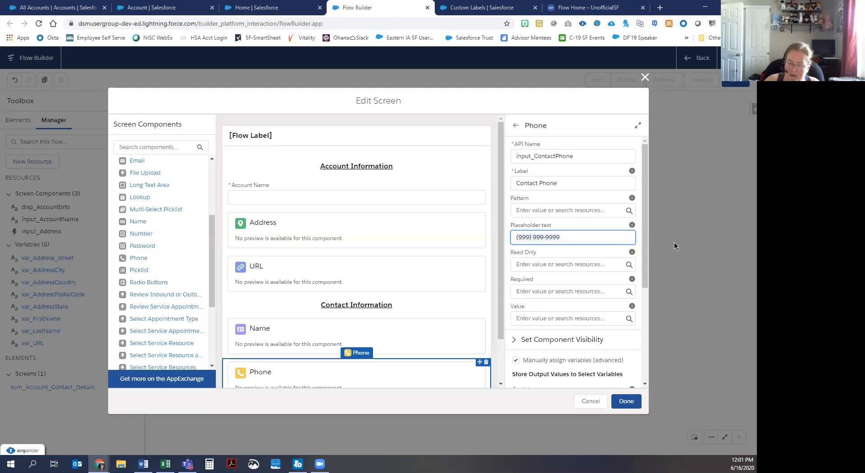
type("+1")
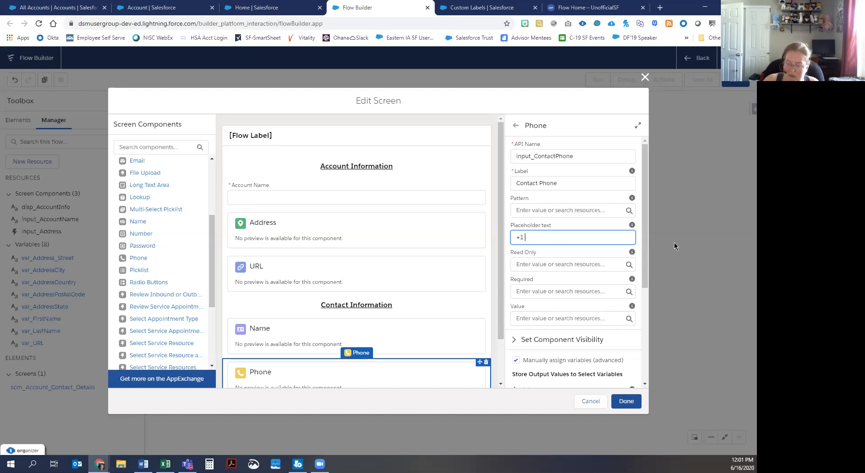
type(" 99999")
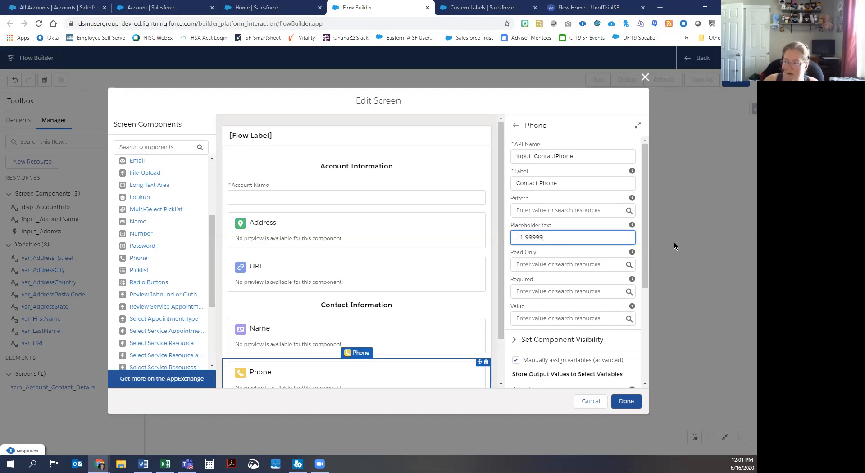
type("99999")
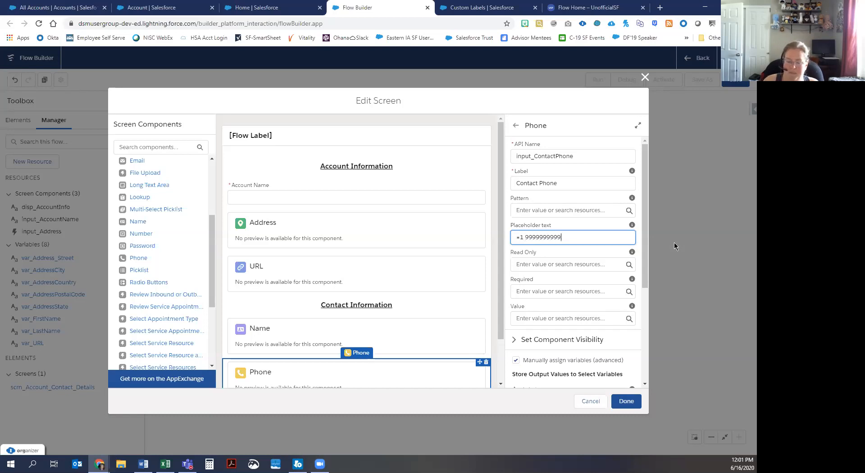
key("Delete")
type("+")
left_click(617, 239)
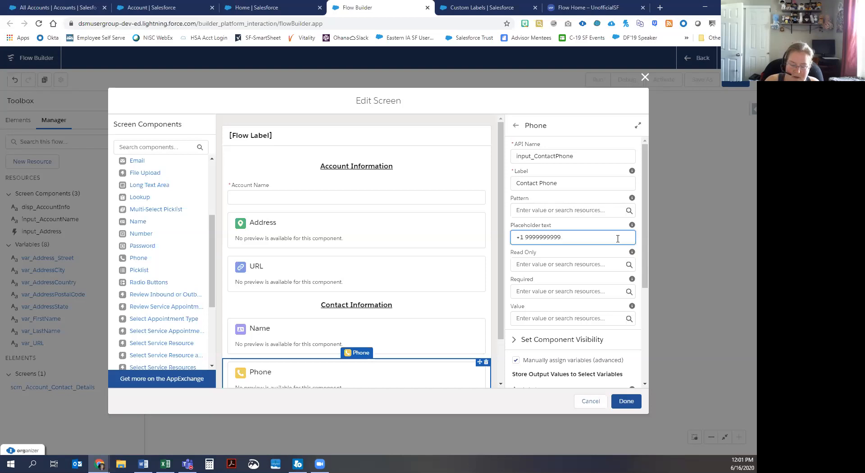
type("999) 9")
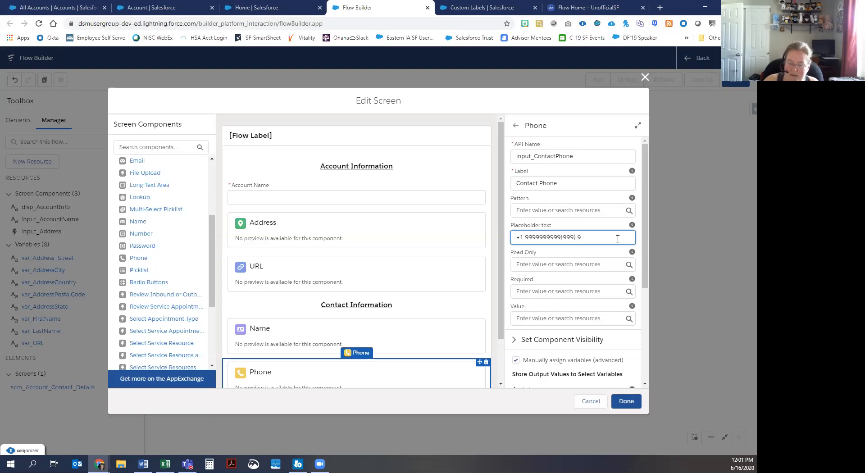
type("99-9999")
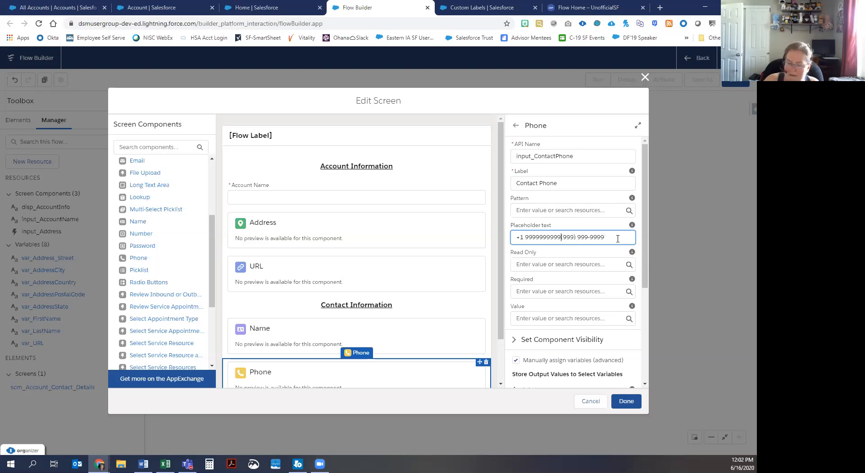
key("shift+Home")
key("BackSpace")
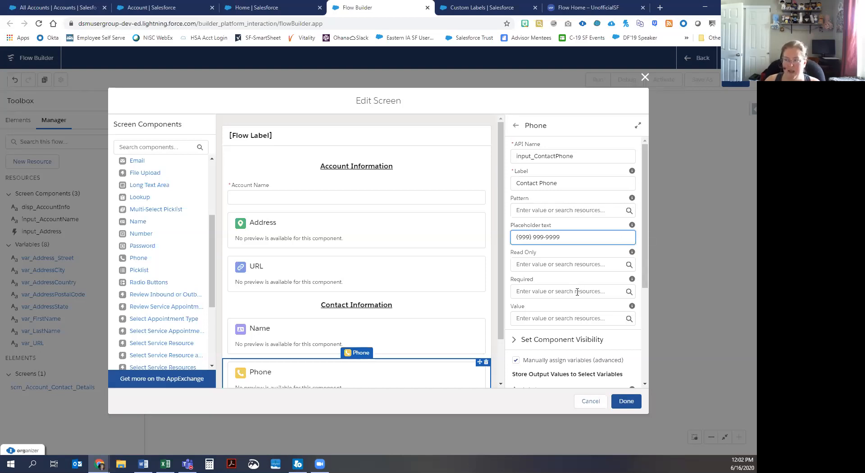
Step: Set the Contact Phone field's Required setting to {!$GlobalConstant.True}
left_click(539, 292)
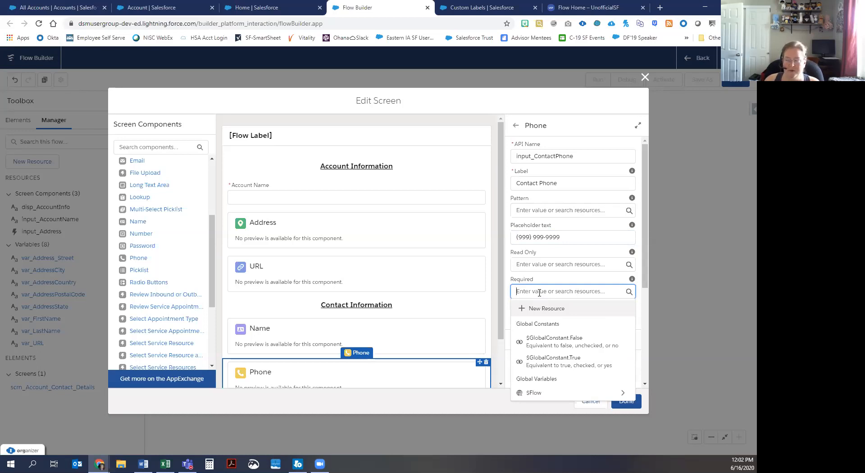
left_click(549, 363)
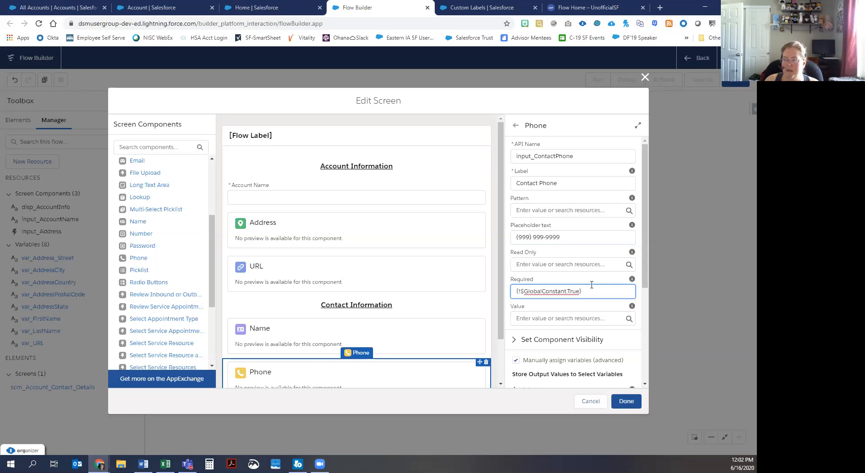
left_click(584, 318)
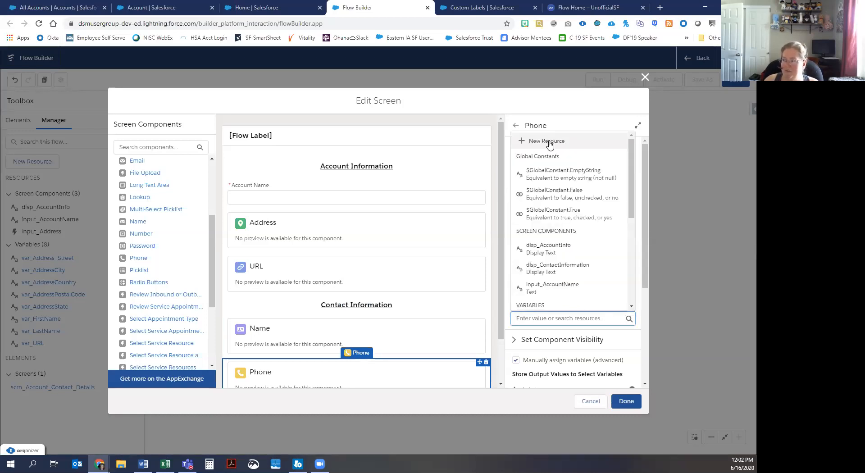
left_click(549, 141)
left_click(150, 220)
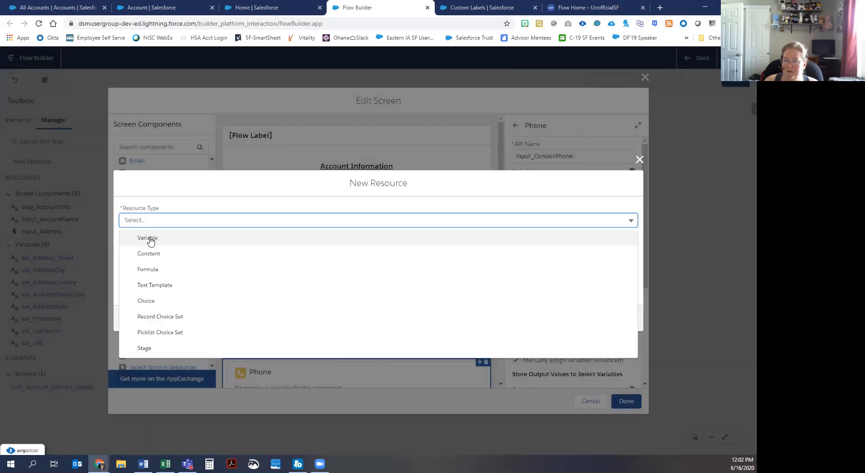
left_click(150, 241)
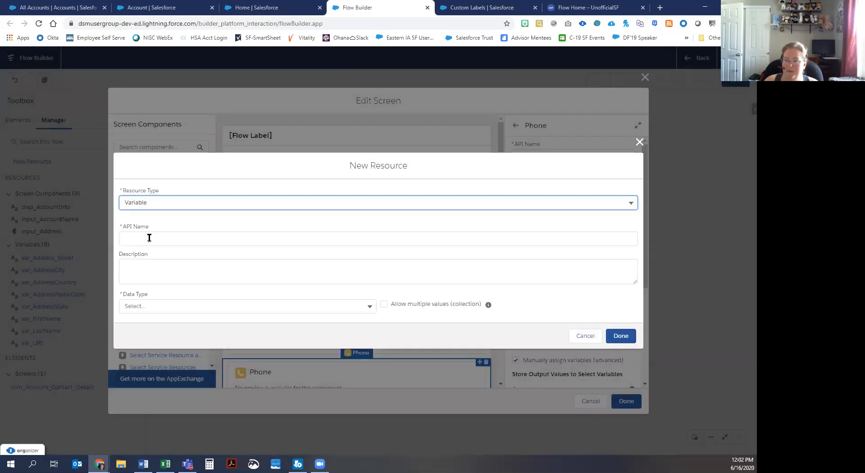
left_click(145, 306)
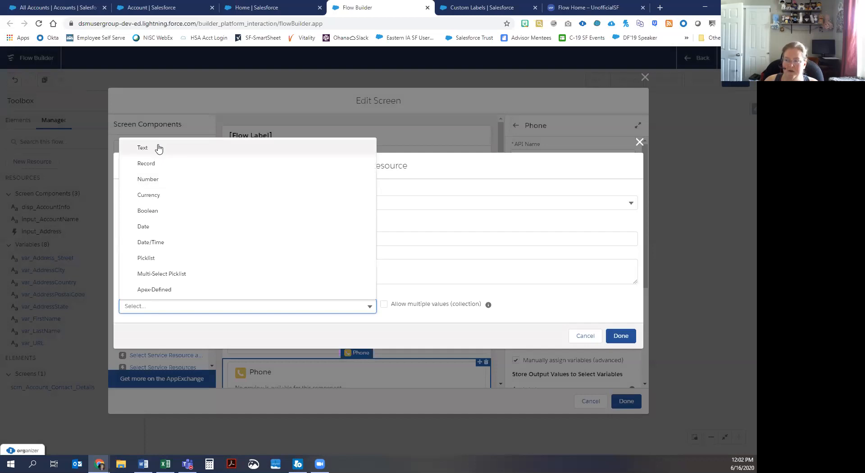
left_click(158, 148)
left_click(153, 210)
type("var_")
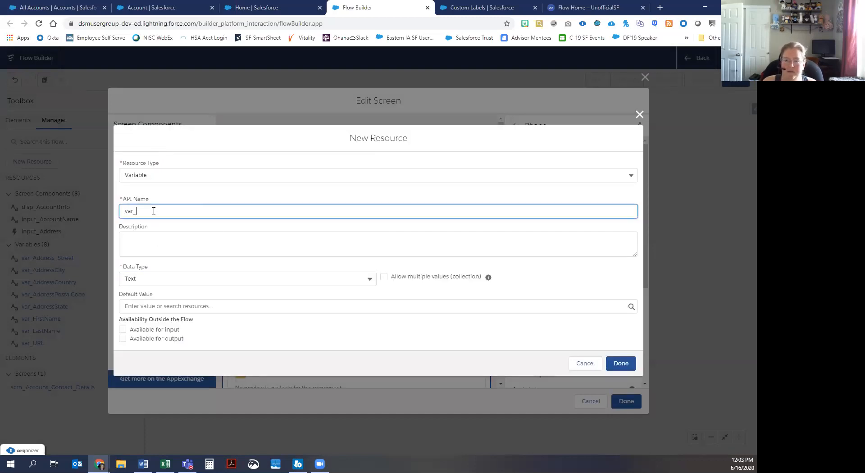
type("Phone")
left_click(174, 236)
type("variable to")
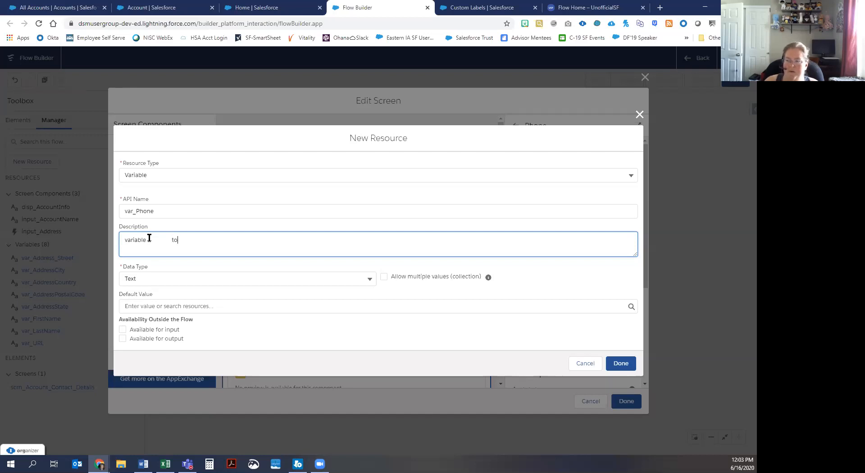
left_click_drag(150, 238, 155, 252)
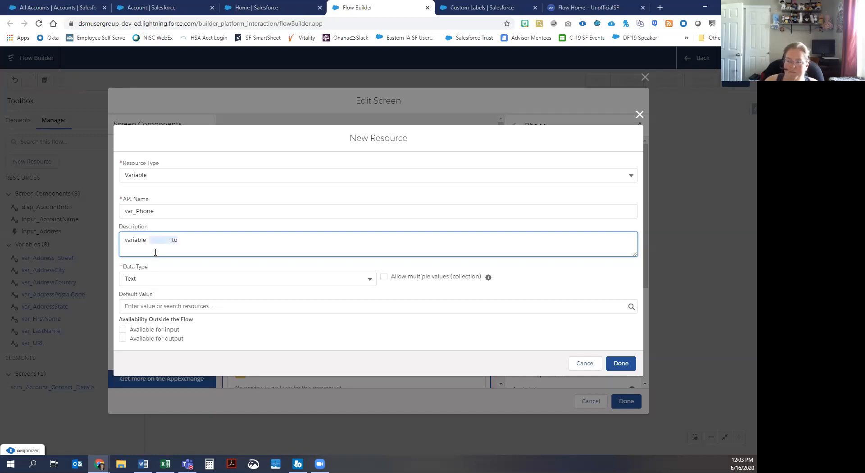
key("BackSpace")
type("to ho")
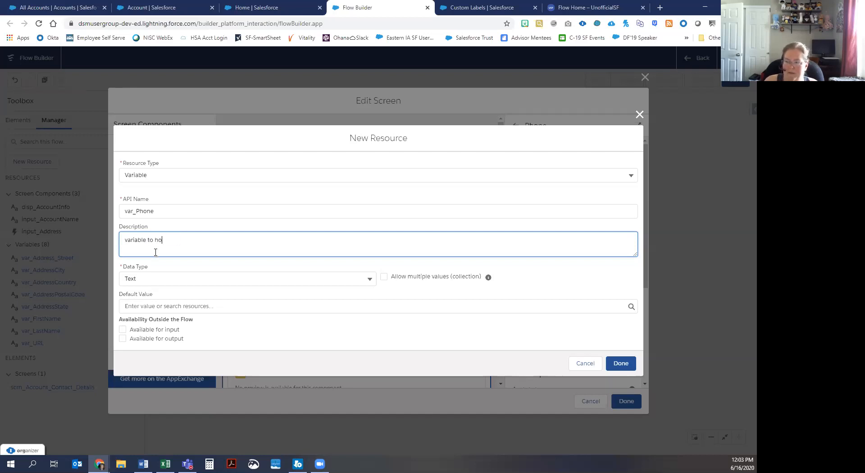
type("ld the phone number")
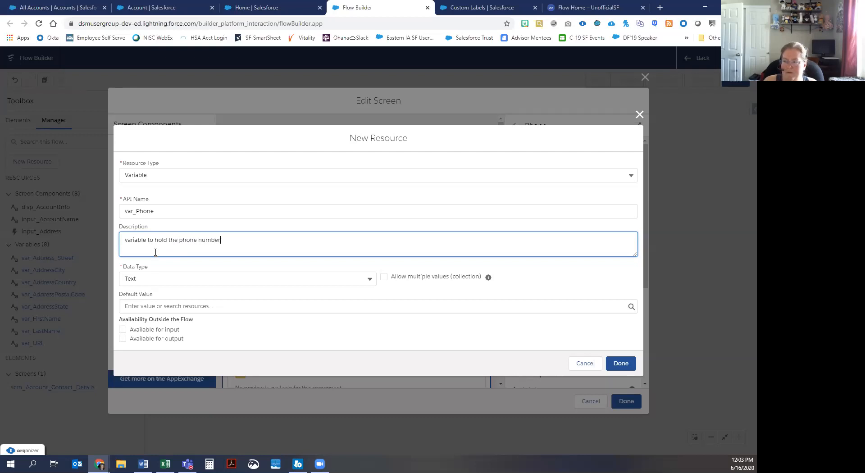
type(" of the new Contact")
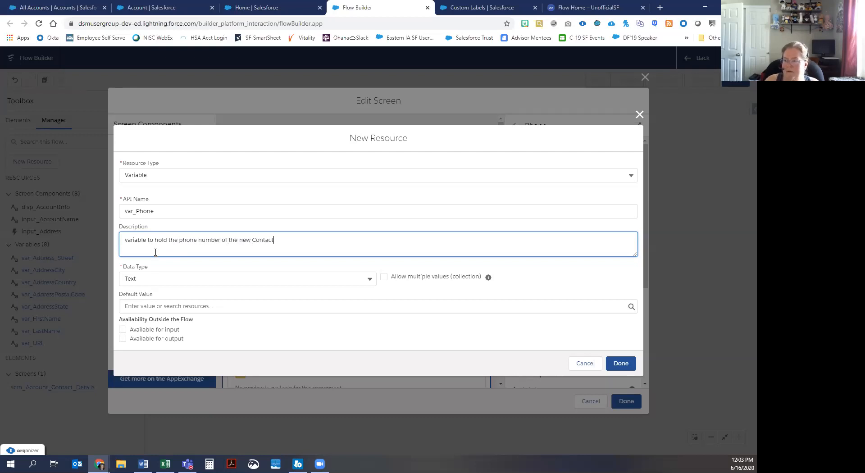
left_click(621, 364)
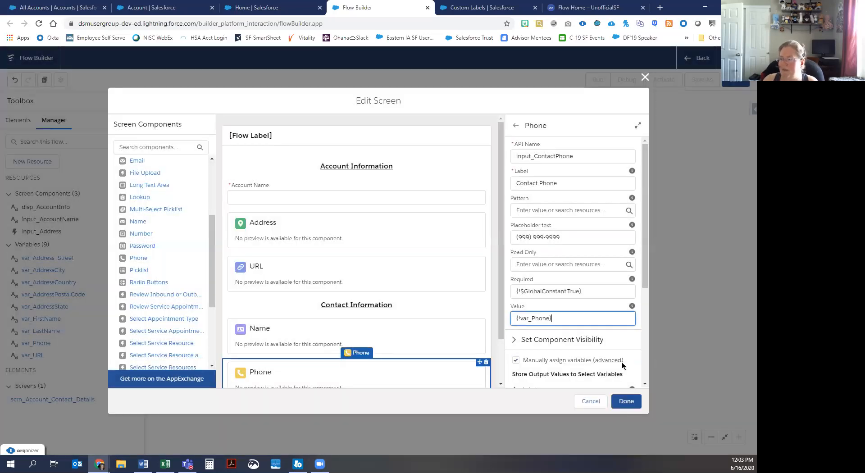
Step: Store the Contact Phone field's output value in var_Phone
scroll(622, 361, "down", 4)
left_click(585, 376)
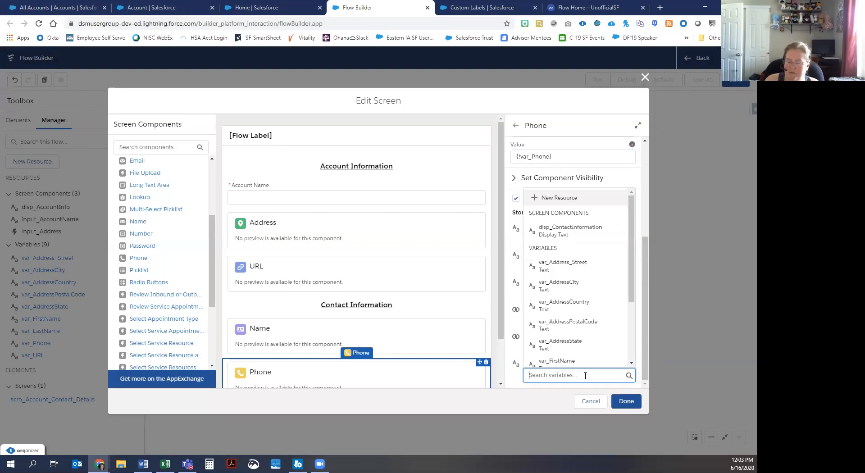
type("ph")
left_click(570, 351)
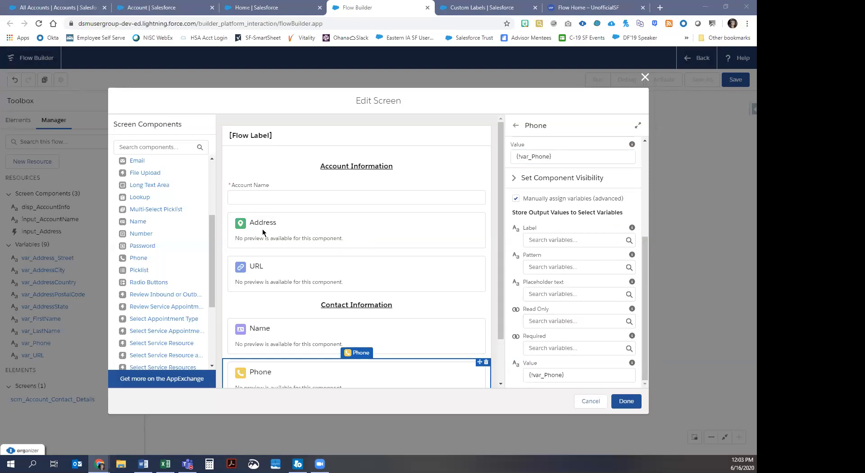
Step: Place an Email component on the screen directly below the Contact Phone field
left_click(361, 233)
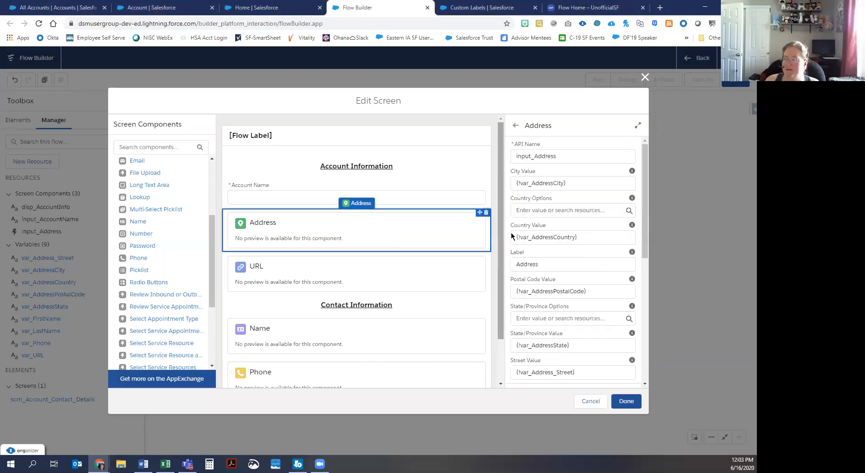
left_click_drag(647, 196, 645, 333)
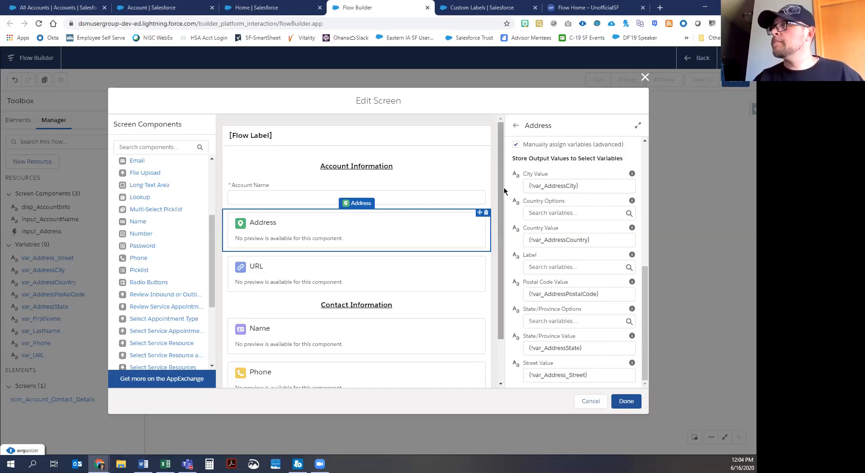
scroll(424, 255, "down", 2)
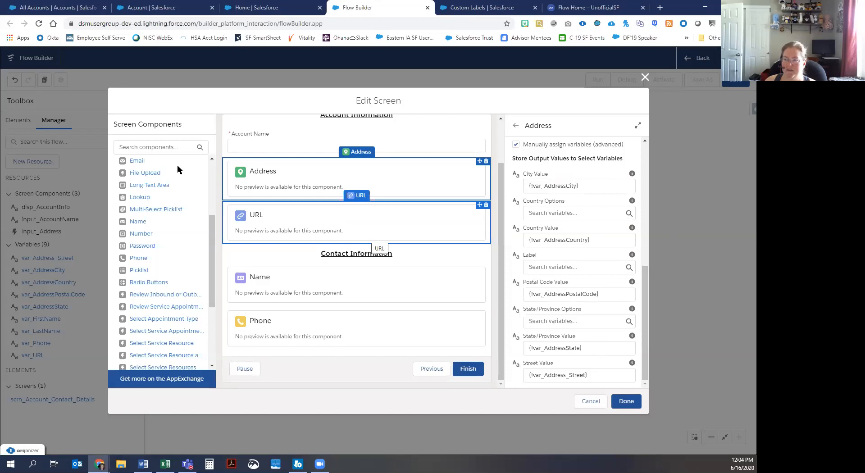
left_click_drag(140, 163, 303, 348)
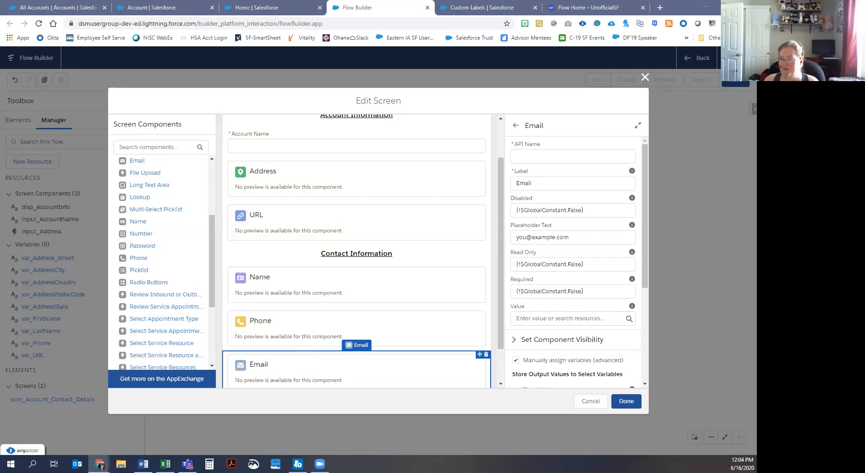
Step: Give the Email component the API name input_Email and start a new resource for its value
left_click(544, 158)
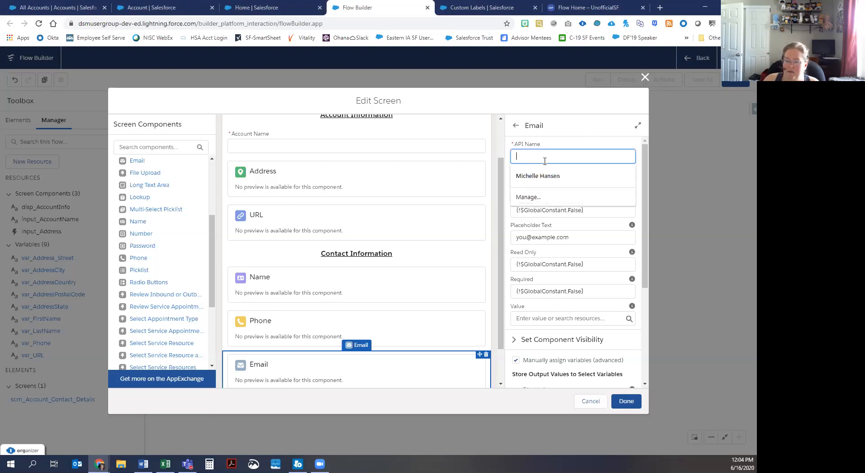
type("input_Email")
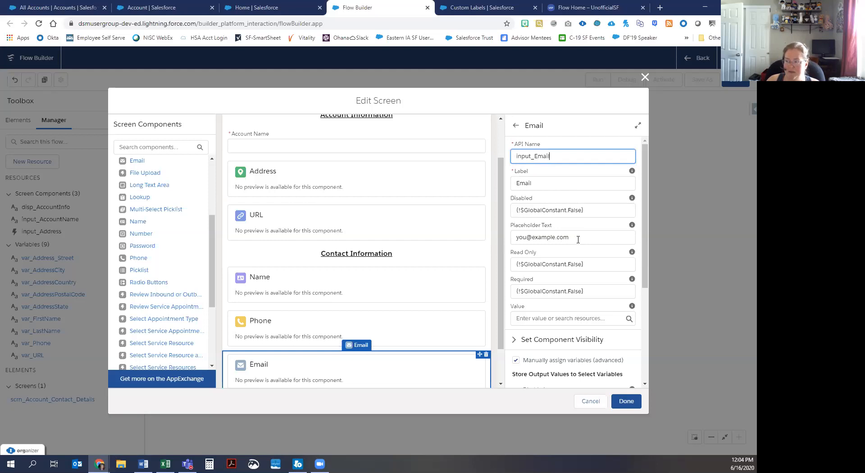
left_click(549, 317)
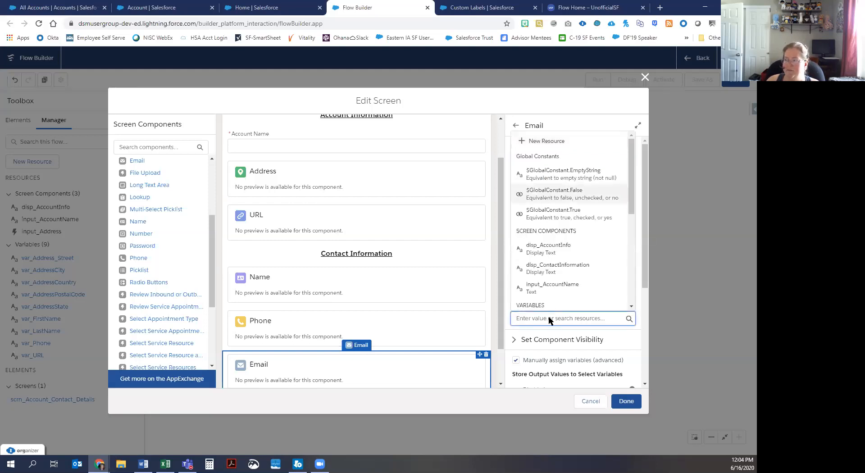
left_click(550, 143)
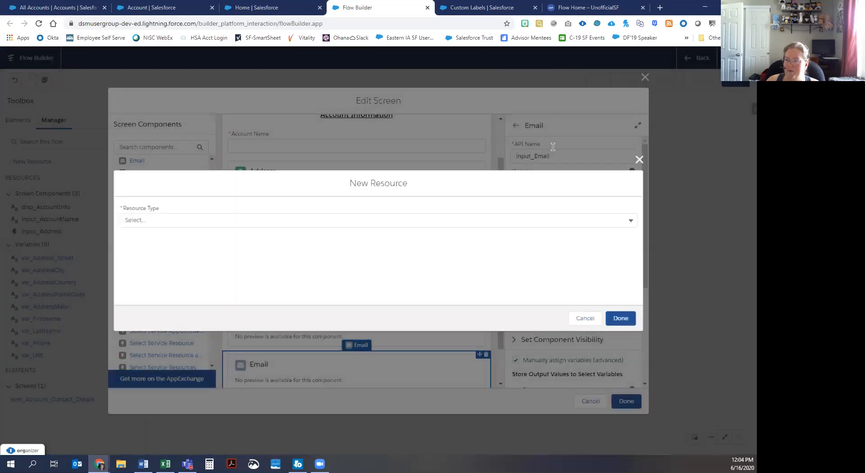
left_click(157, 220)
left_click(153, 235)
left_click(154, 239)
type("var_Email")
key("Tab")
type("variable to hold the ")
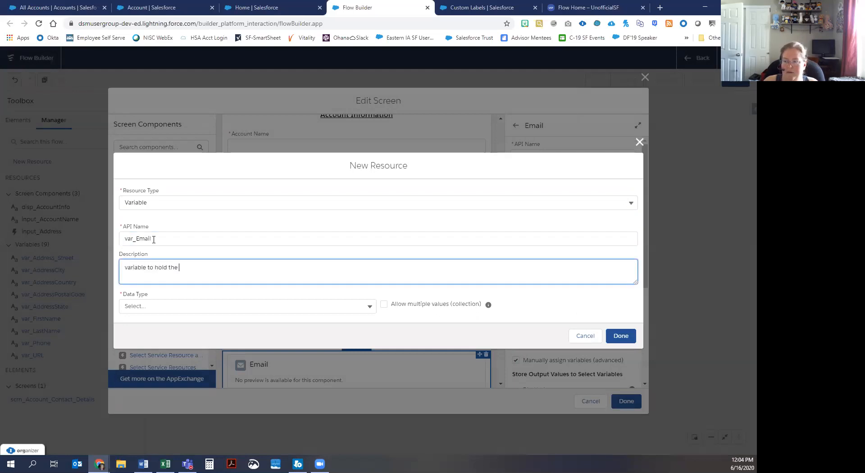
type("email address of the new Contact")
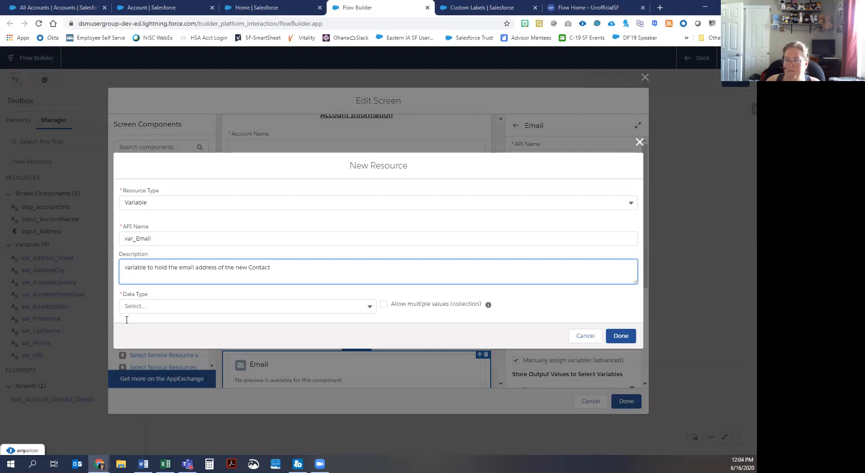
left_click(149, 304)
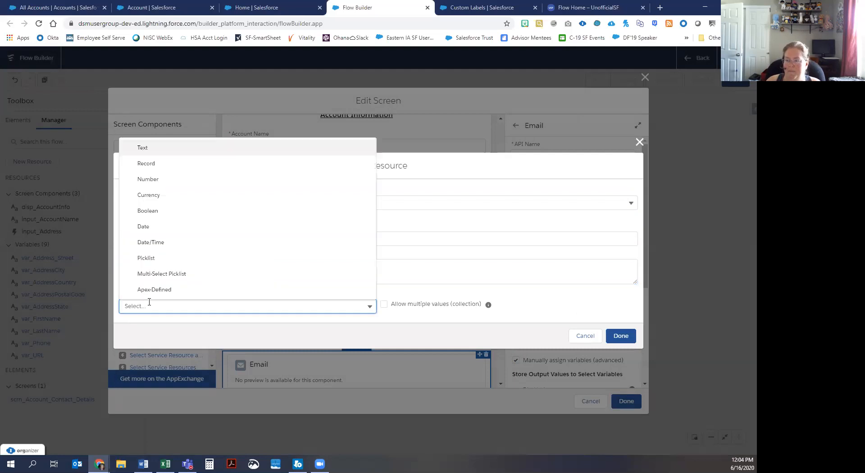
left_click(174, 149)
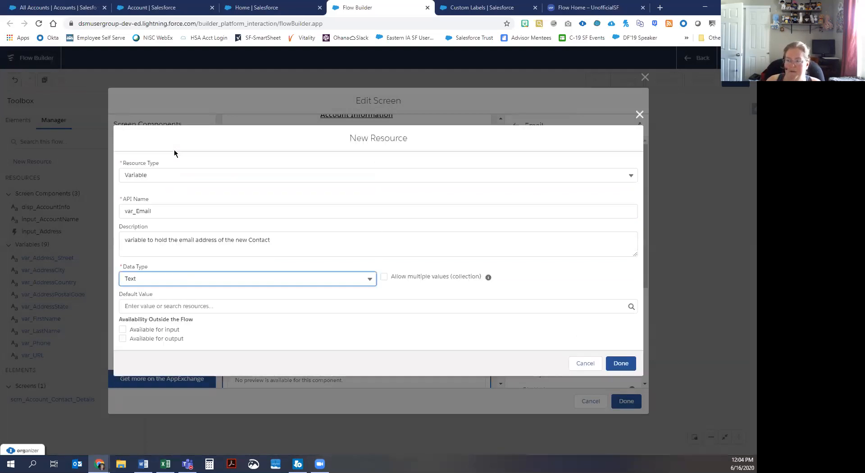
left_click(623, 363)
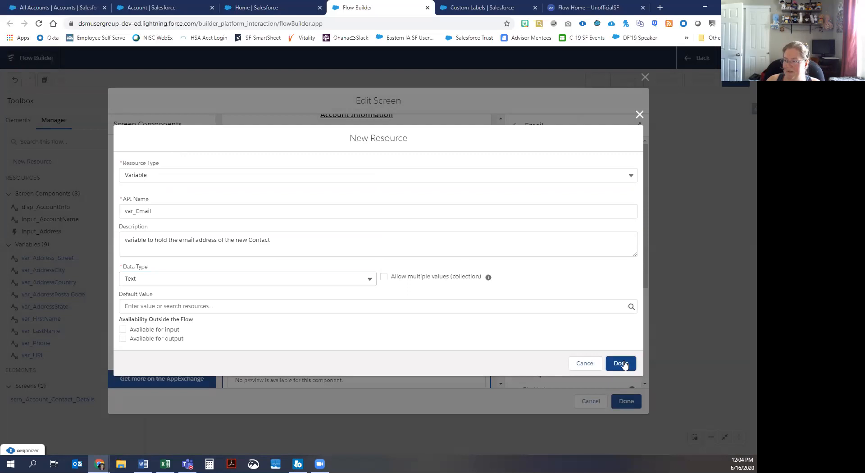
Step: Store the Email input's output value in var_Email and close the screen editor
scroll(594, 304, "down", 5)
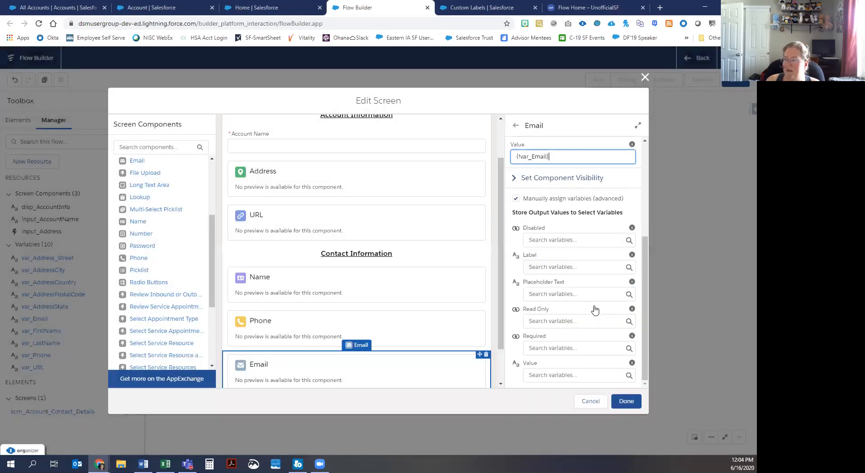
left_click(580, 377)
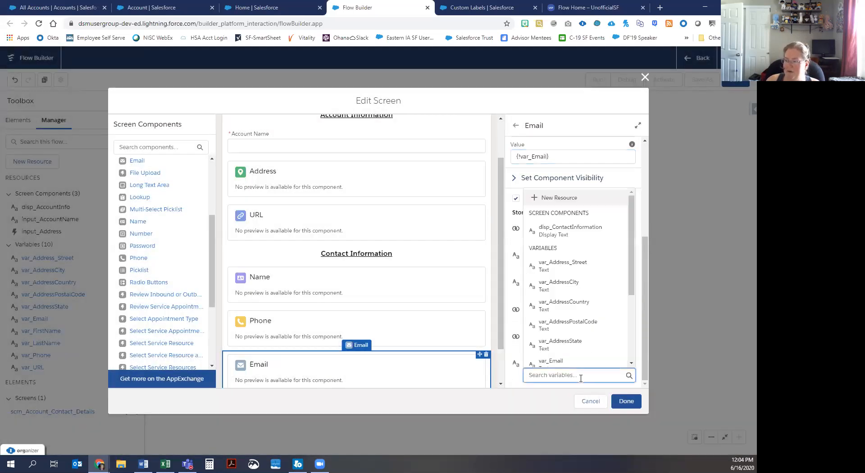
left_click(554, 364)
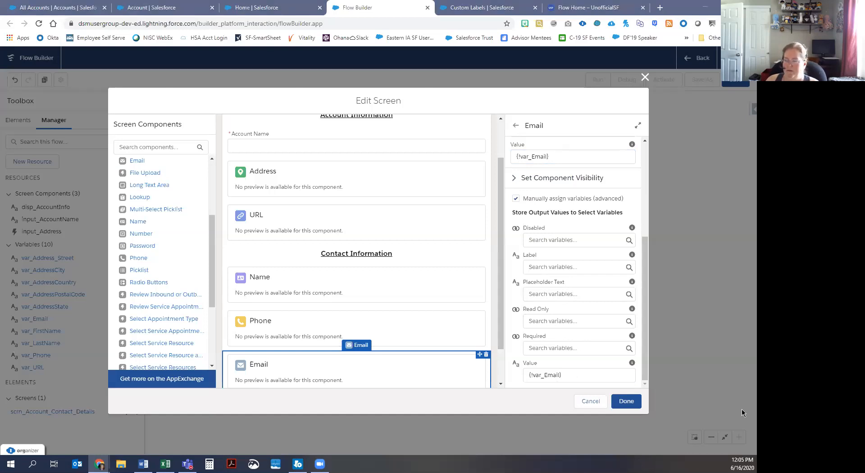
left_click(628, 404)
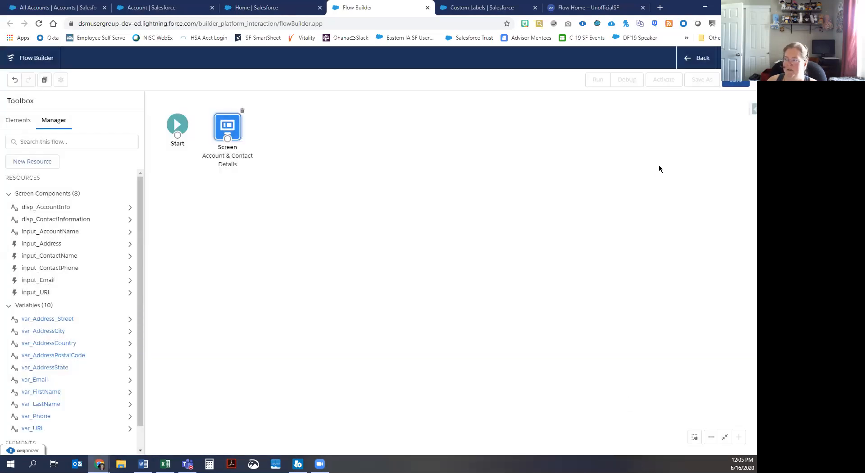
Step: Save the flow labelled '3a. Create Acct & Contact with One Screen', described 'Let's get Flowing Training 6/16/2020'
left_click(733, 85)
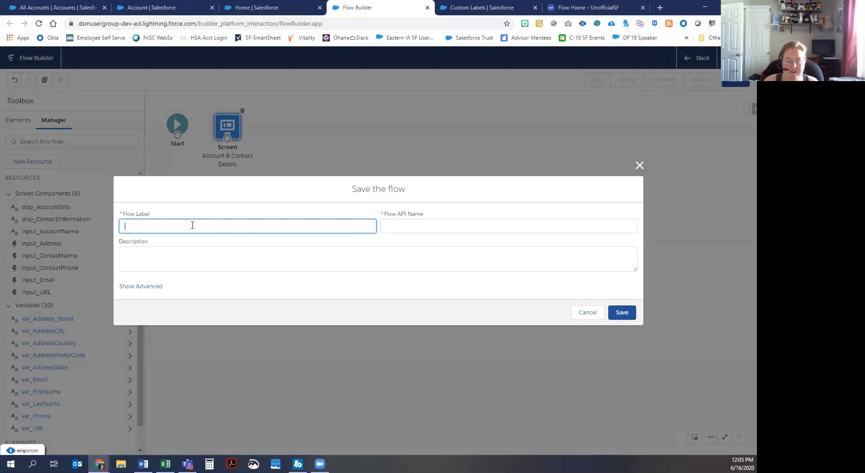
type("3a")
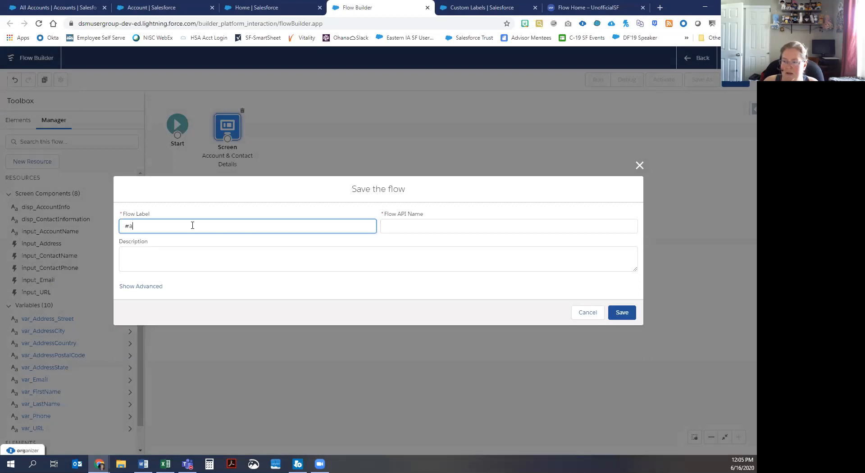
type(". C")
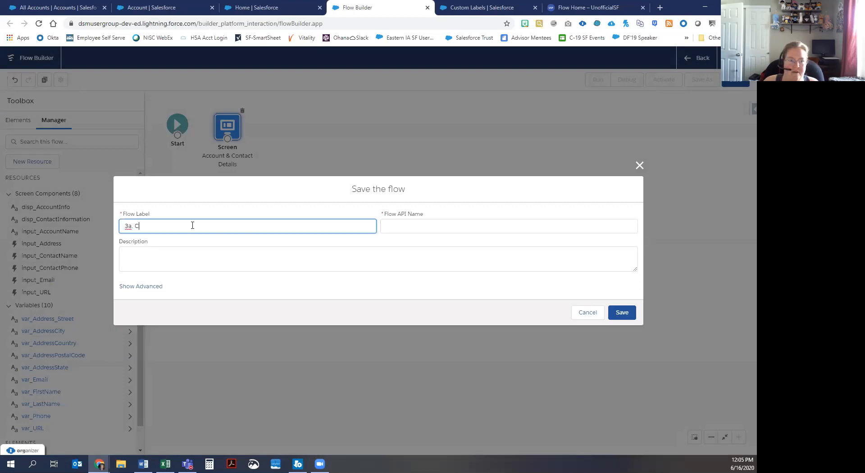
type("reate Acct & Contact with ")
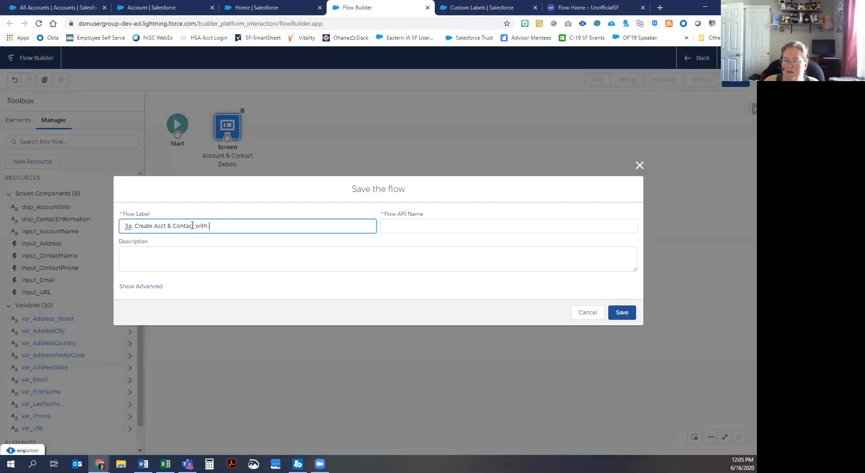
type("one Screen")
left_click(210, 225)
key("Delete")
type("O")
left_click(194, 257)
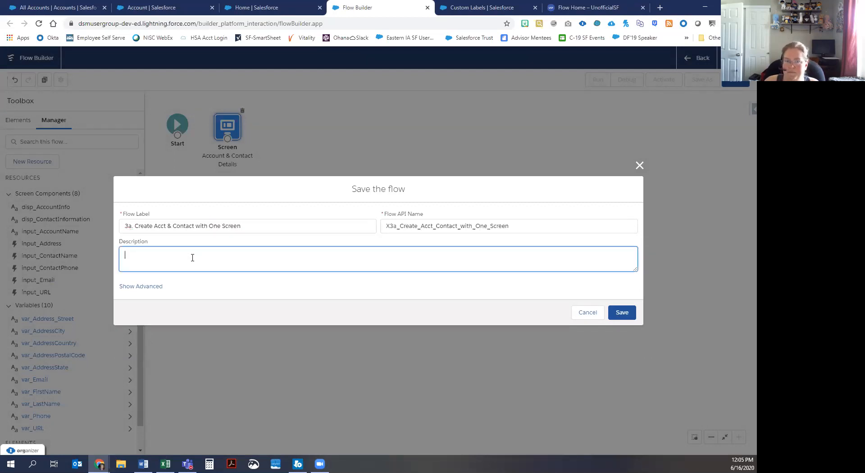
type("Let's get")
type("owin")
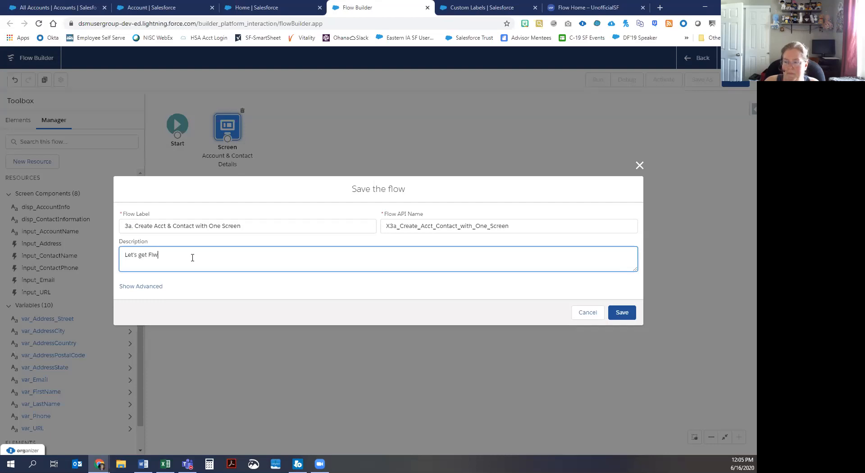
type("g Training 6/")
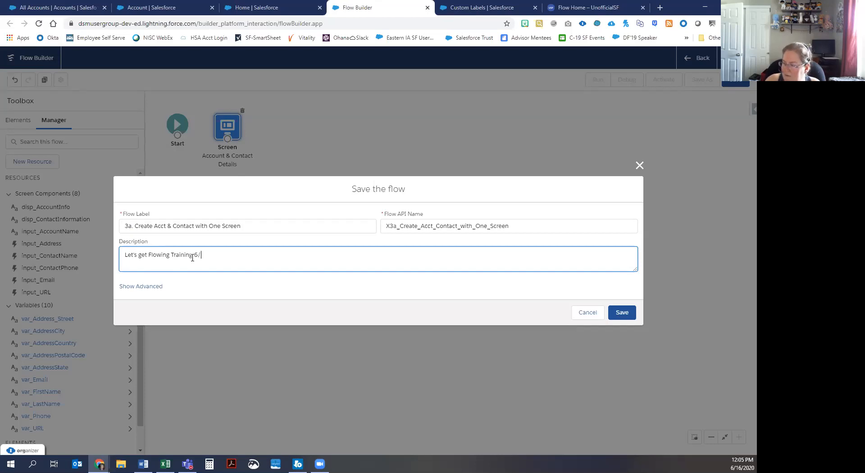
type("16/2020")
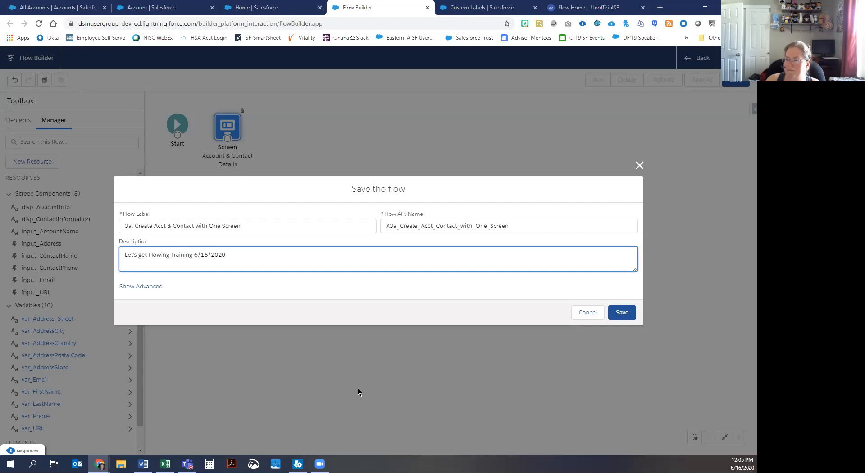
left_click(620, 312)
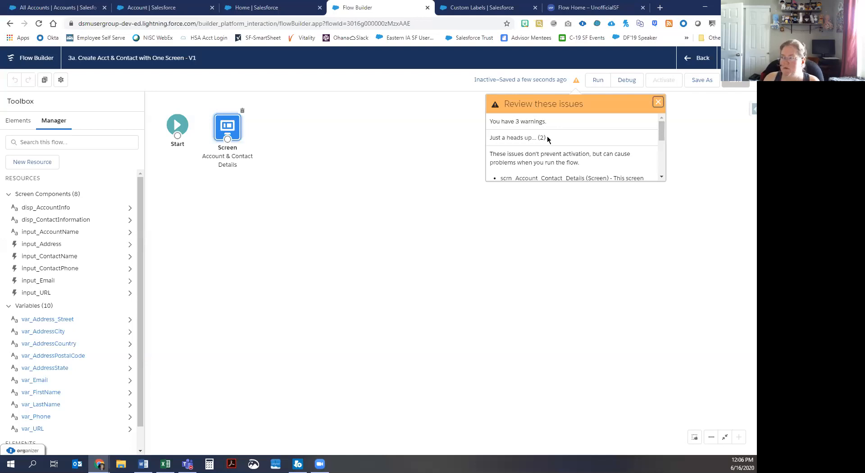
left_click_drag(661, 135, 659, 172)
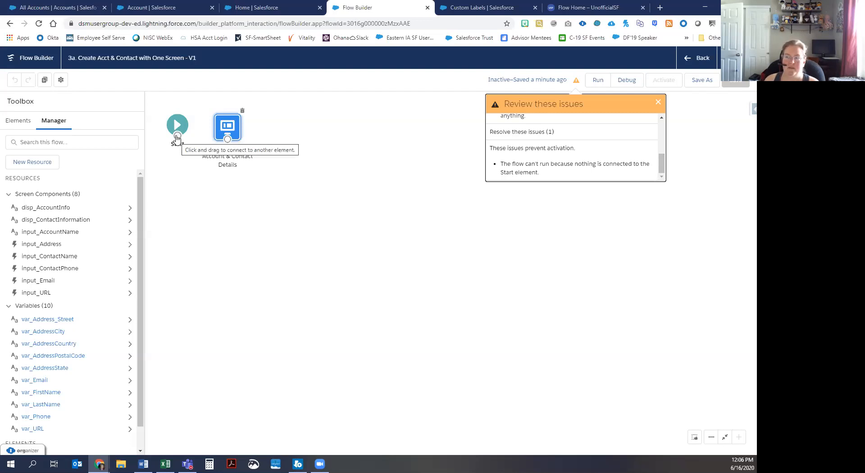
Step: Connect Start to the Account & Contact Details screen and save the flow
left_click_drag(179, 137, 230, 127)
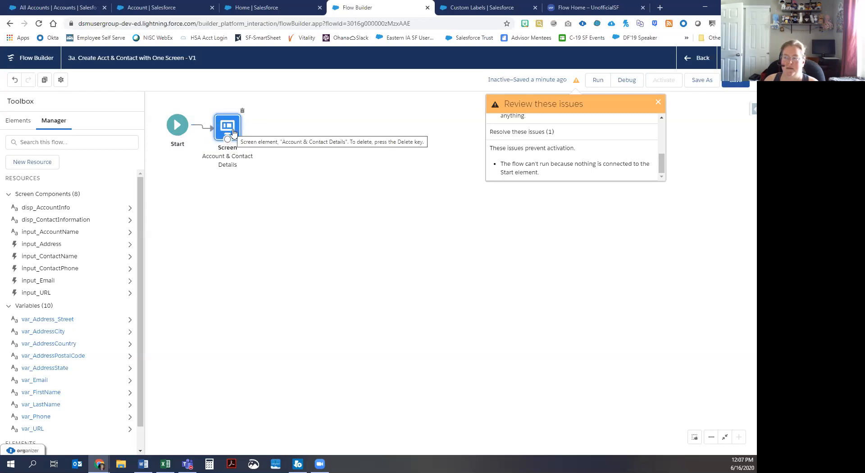
left_click_drag(229, 131, 232, 126)
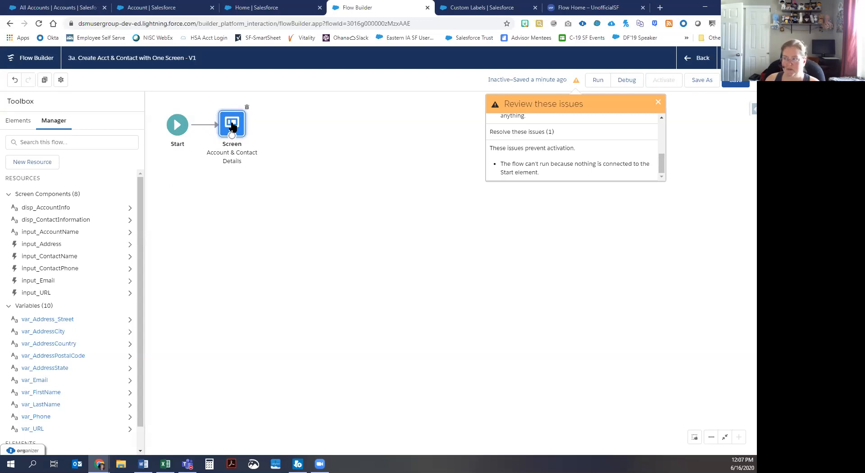
left_click(740, 85)
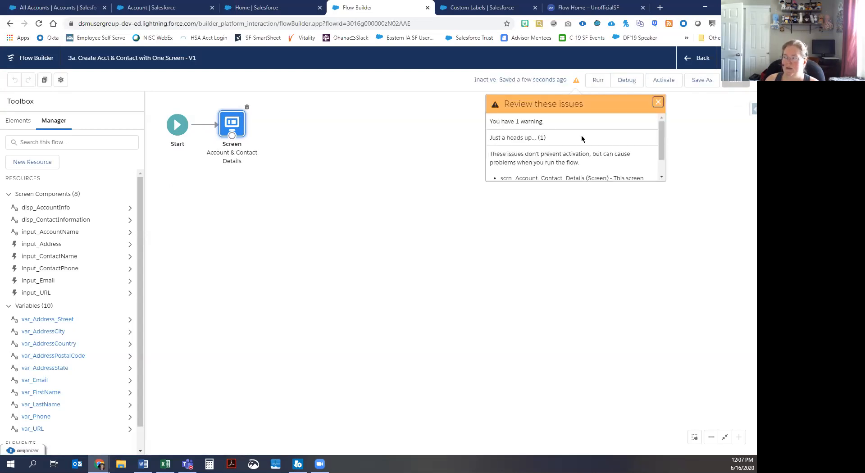
Step: Launch a debug run of the saved flow
mouse_move(660, 152)
left_mouse_down()
mouse_move(663, 176)
mouse_move(662, 152)
left_mouse_up()
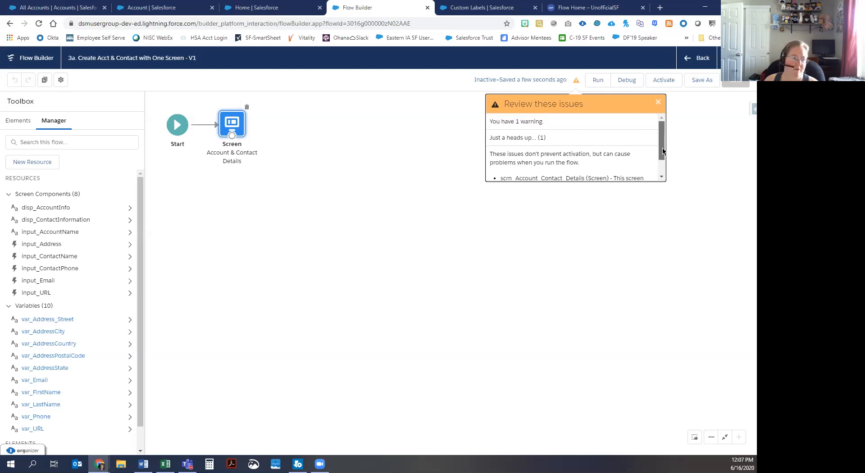
left_click_drag(662, 152, 663, 176)
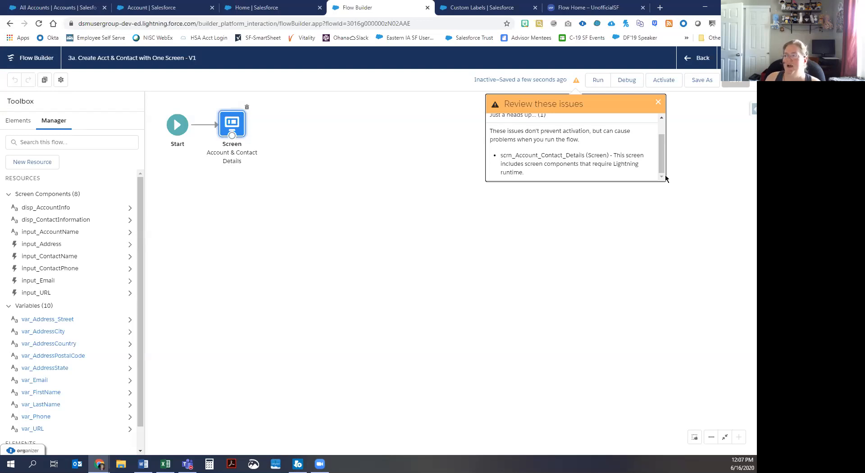
left_click(626, 80)
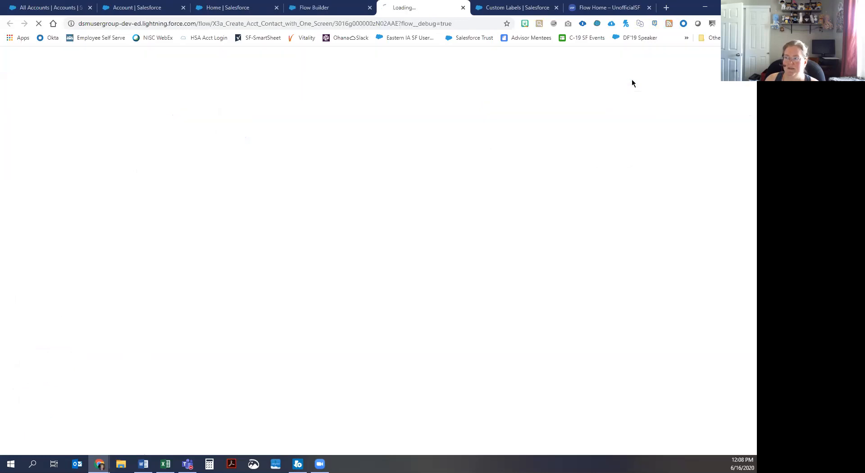
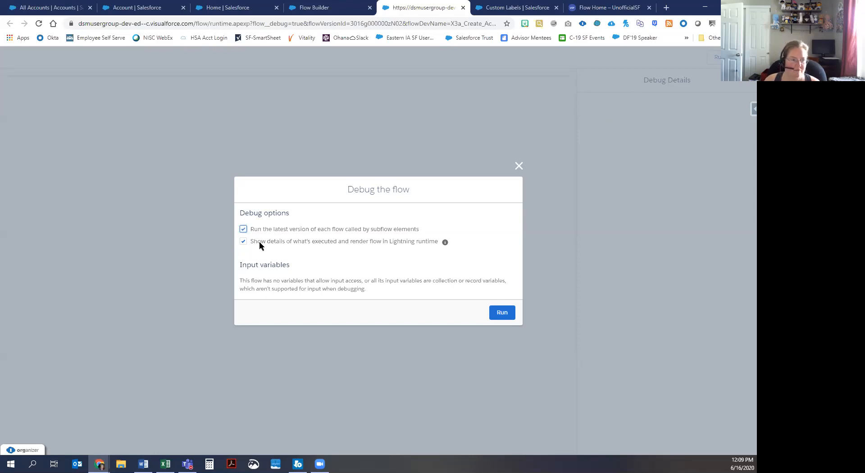
Step: Run the debug and test the Zip and Contact Phone fields, typing then deleting 123
left_click(502, 314)
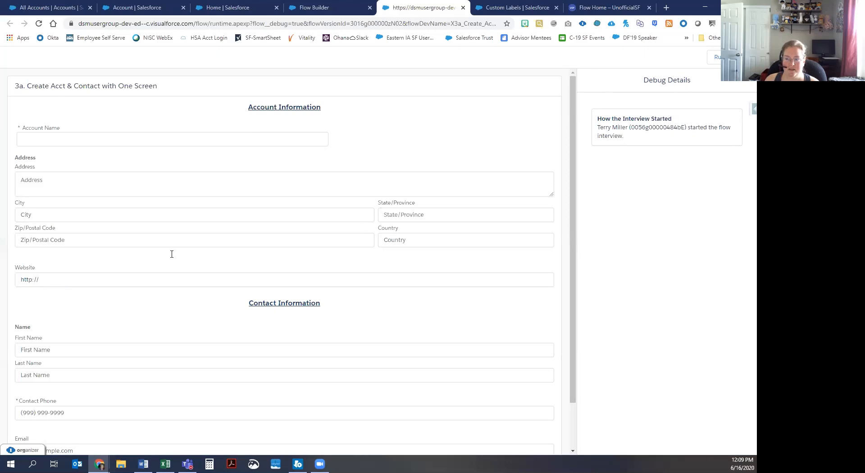
left_click(57, 240)
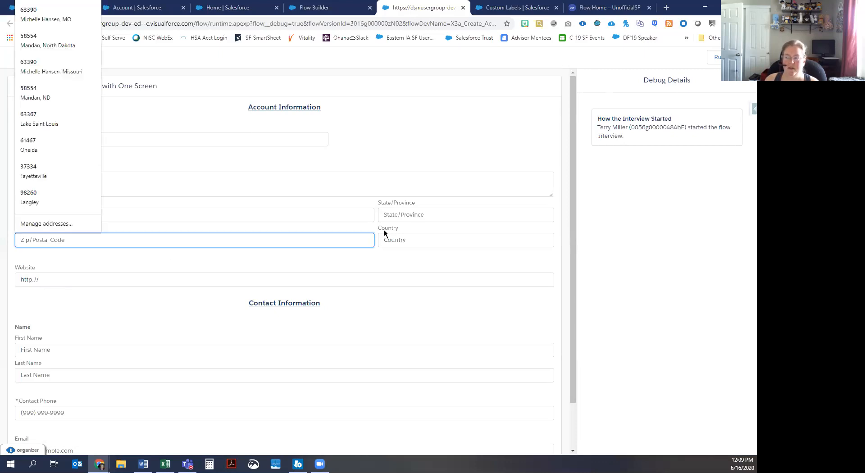
left_click(97, 315)
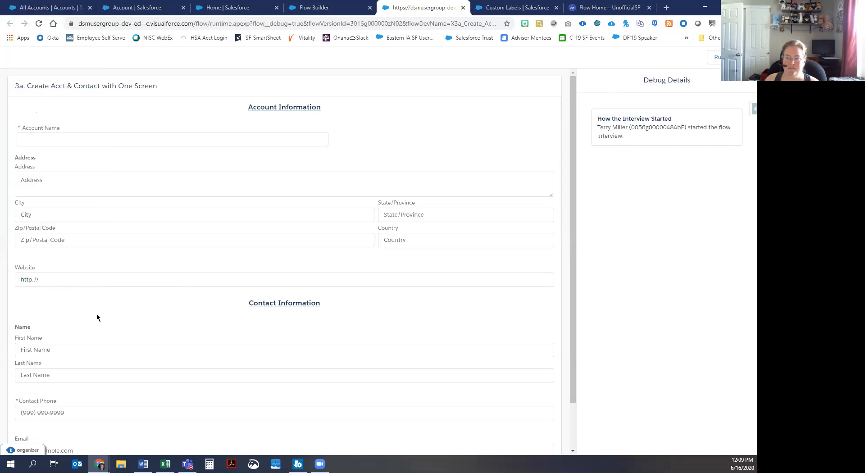
scroll(97, 316, "down", 1)
left_click(41, 366)
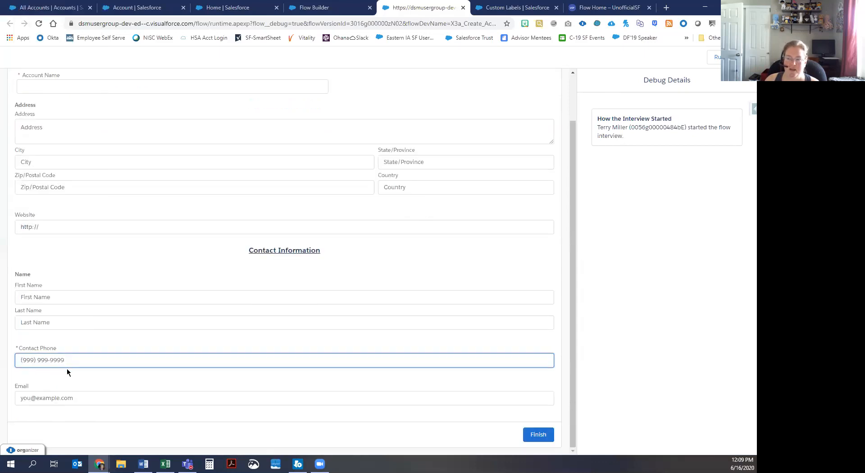
type("123")
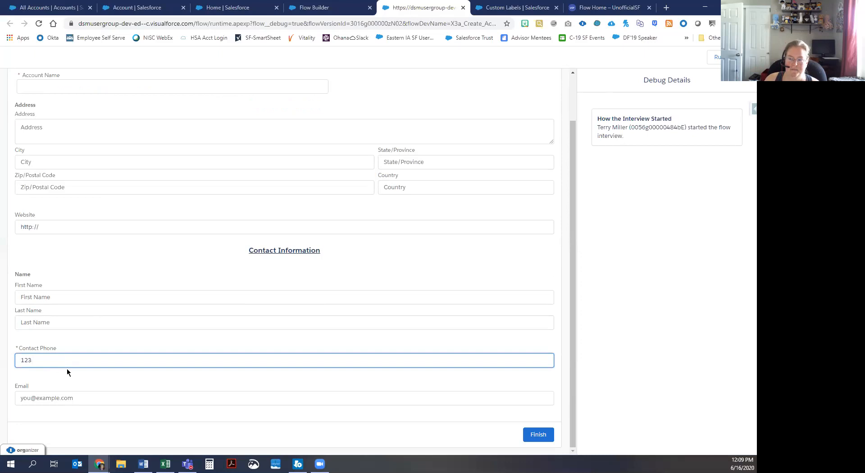
key("BackSpace")
key("BackSpace")
key("BackSpace")
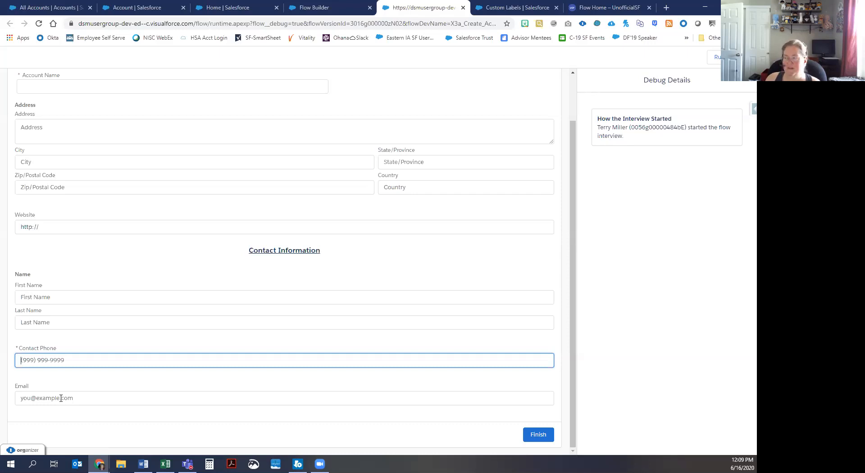
Step: Close the debug run, dismiss the review issues panel, and show the Toolbox Elements list
left_click(463, 7)
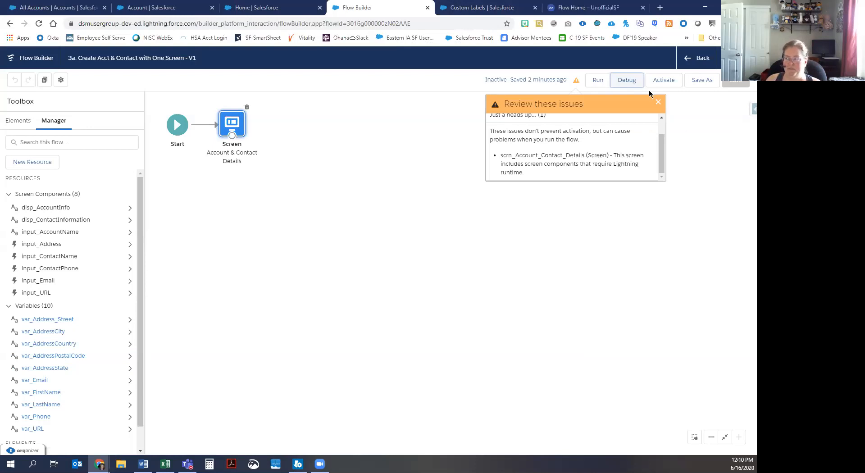
left_click(657, 101)
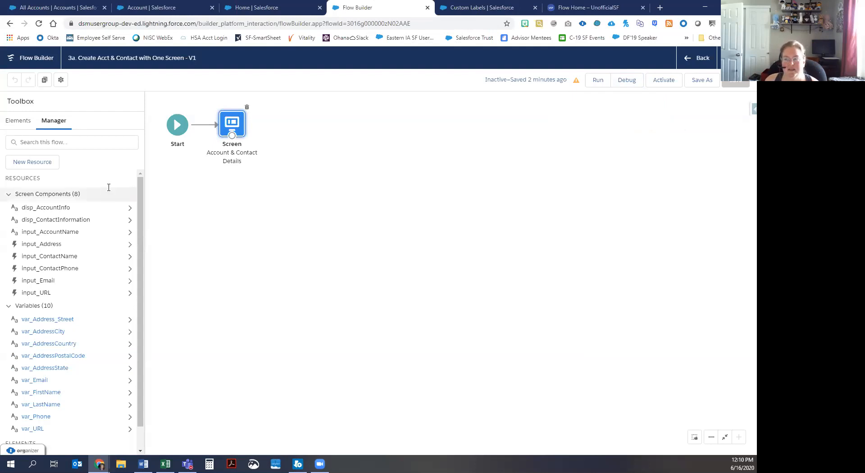
left_click(18, 120)
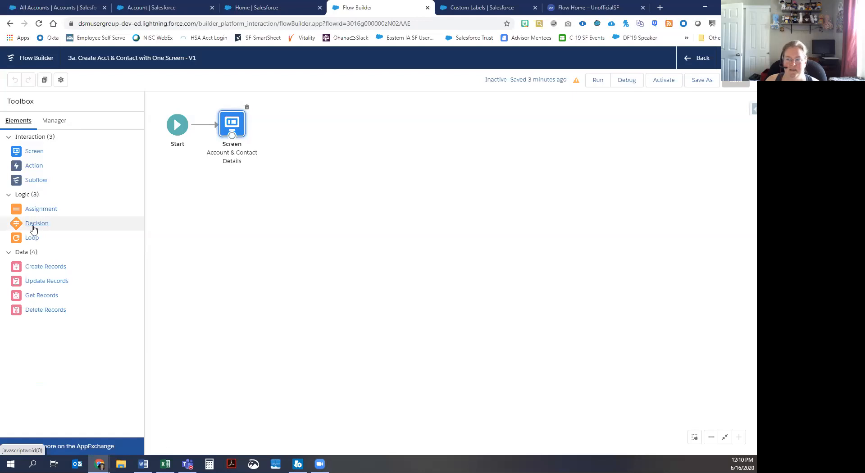
Step: Add a Decision beside the Screen labelled desc_AcctAlreadyCreated
left_click_drag(33, 229, 274, 117)
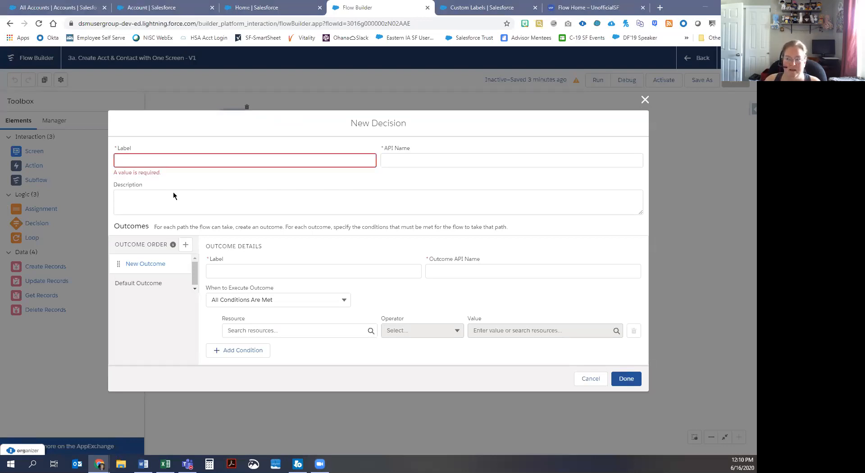
left_click(150, 158)
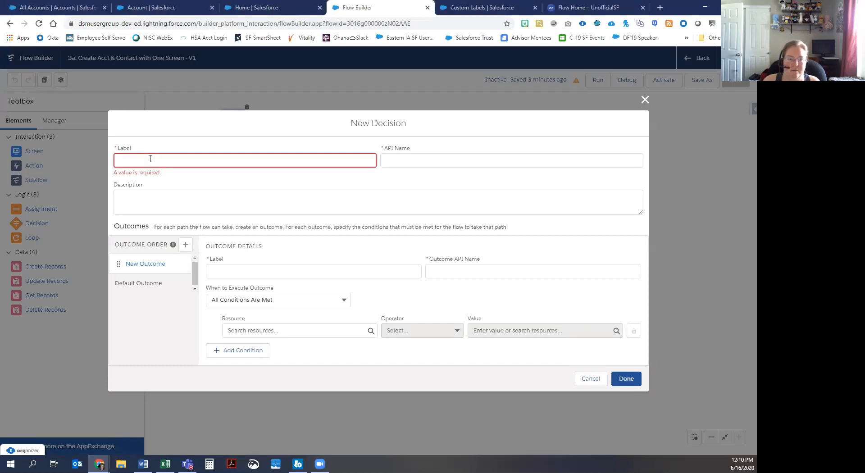
type("desc_AcctAlreadyCreate")
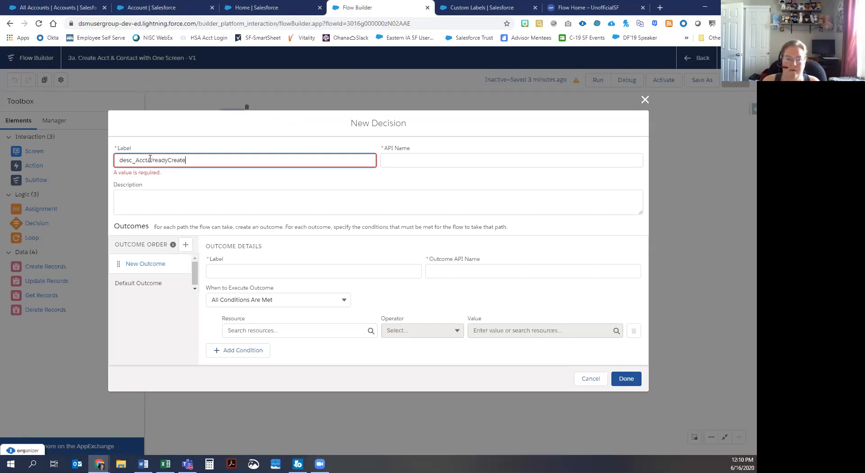
type("d")
key("Tab")
key("Tab")
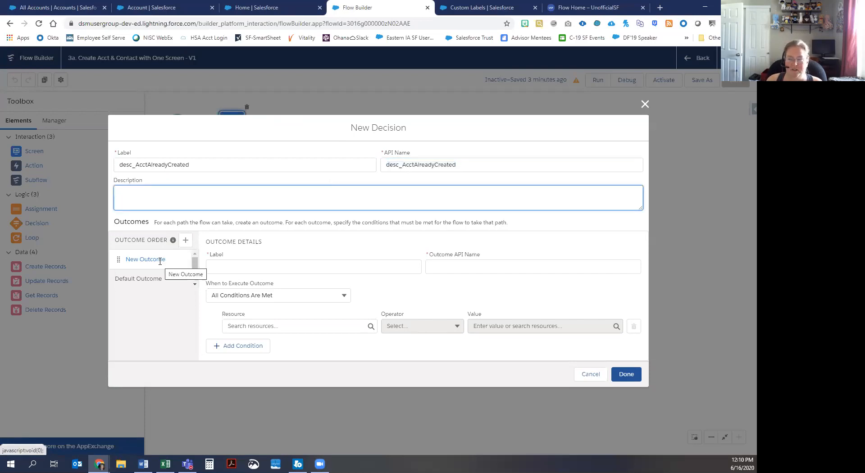
Step: Name the first outcome Yes and rename the default outcome to No
left_click(280, 270)
type("Yes")
left_click(138, 279)
left_click(233, 253)
key("shift+End")
type("No")
key("ctrl+a")
type("No")
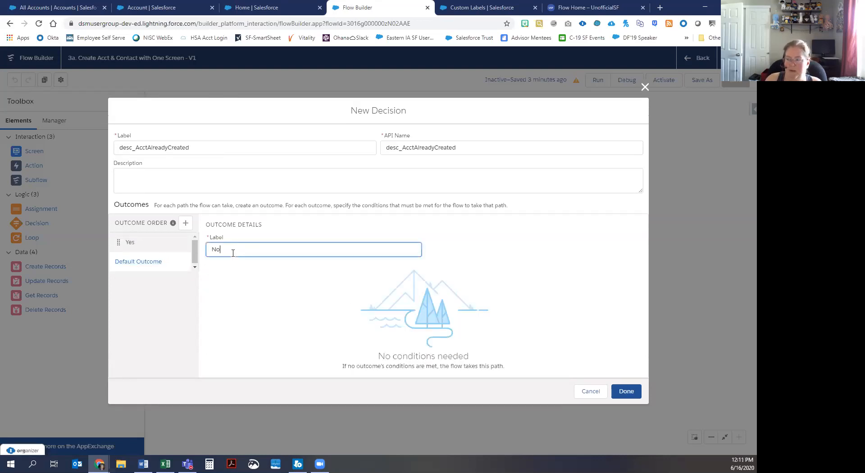
left_click(144, 242)
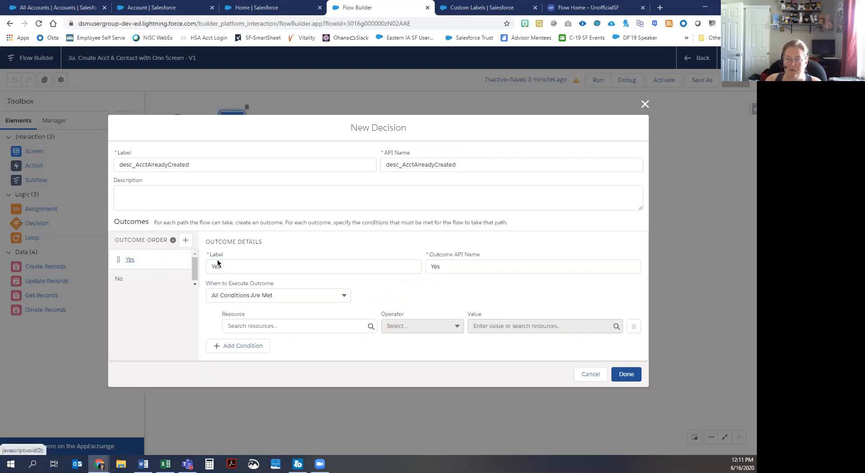
left_click(273, 323)
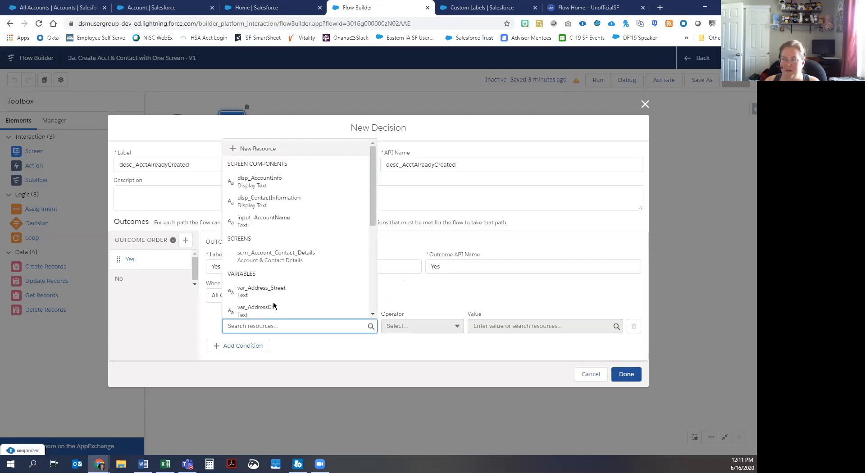
Step: Create Boolean variable var_AcctAlreadyCreated, described as determining if the Account created successfully
left_click(262, 148)
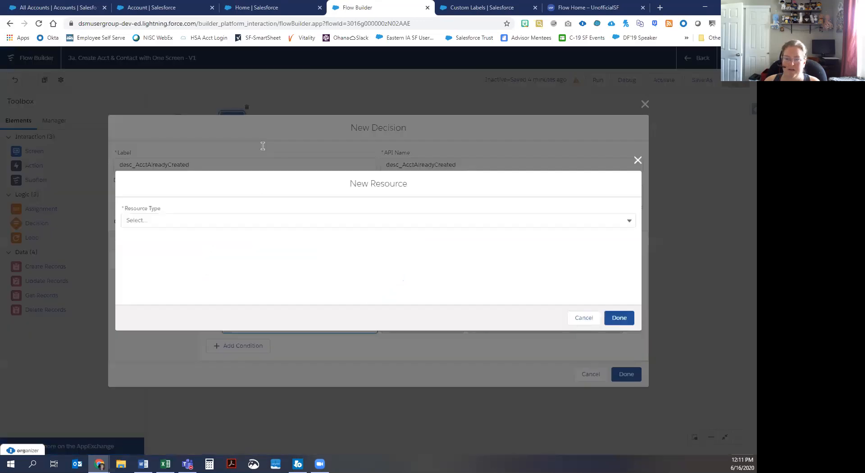
left_click(177, 238)
left_click(177, 241)
type("var_Ac")
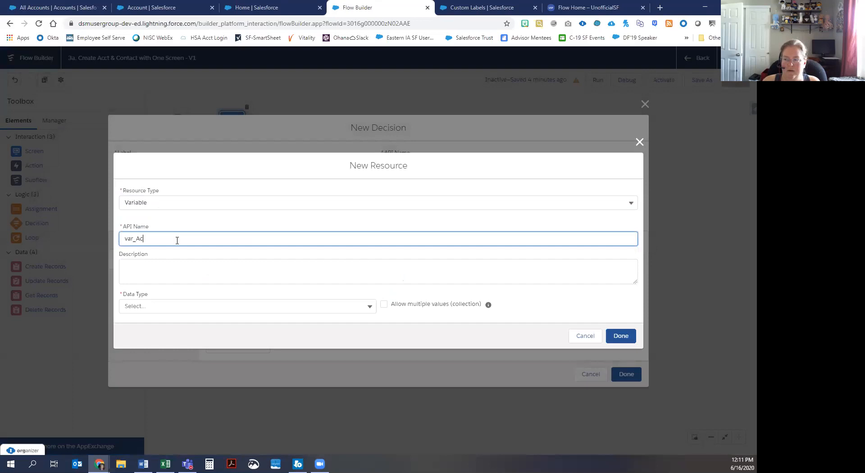
type("ctAlreadyCreated")
key("Tab")
type("variabe")
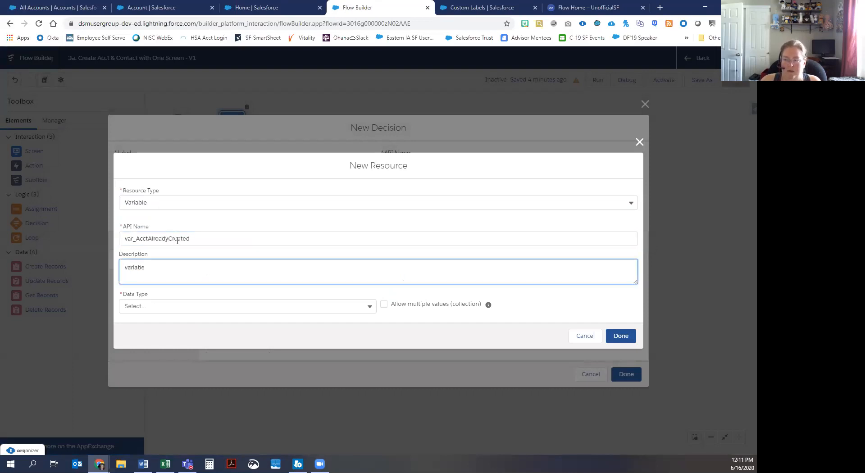
key("BackSpace")
type("le to d")
type("etermine if hte ")
type("Acou")
key("BackSpace")
key("BackSpace")
key("BackSpace")
key("BackSpace")
key("BackSpace")
key("BackSpace")
key("BackSpace")
key("BackSpace")
type("the Account created successfully")
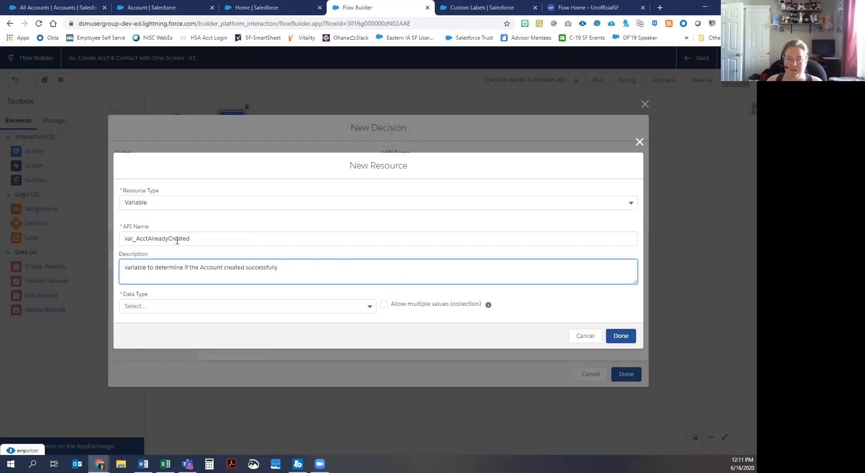
left_click(161, 302)
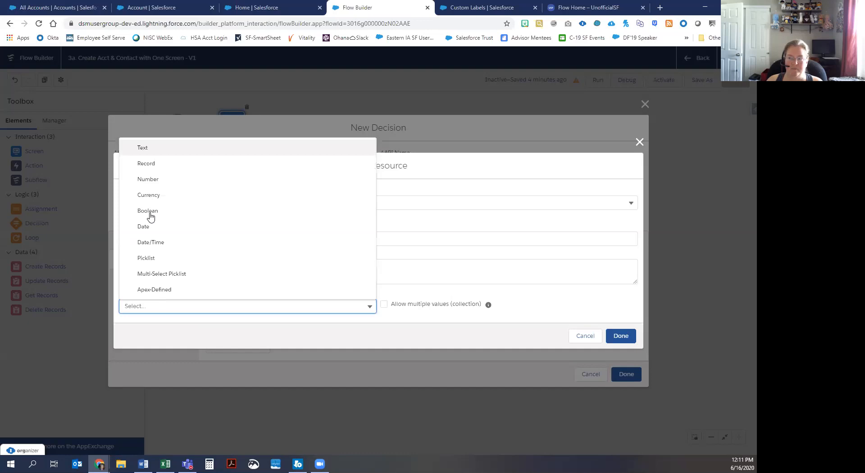
left_click(149, 212)
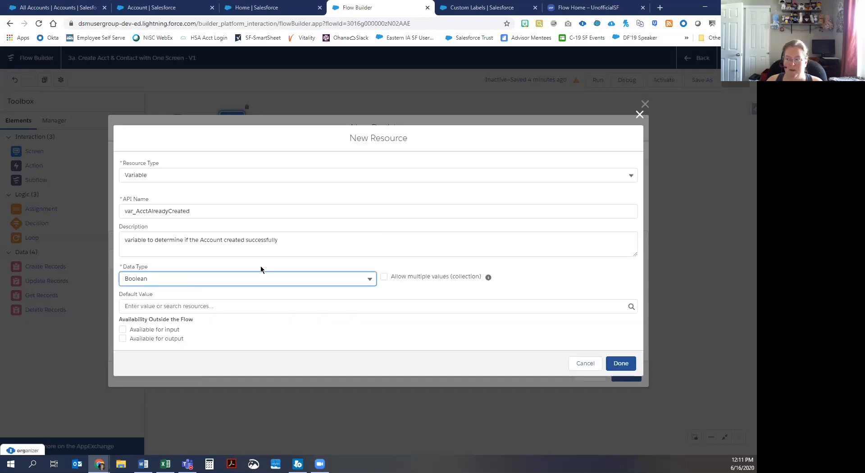
left_click(621, 362)
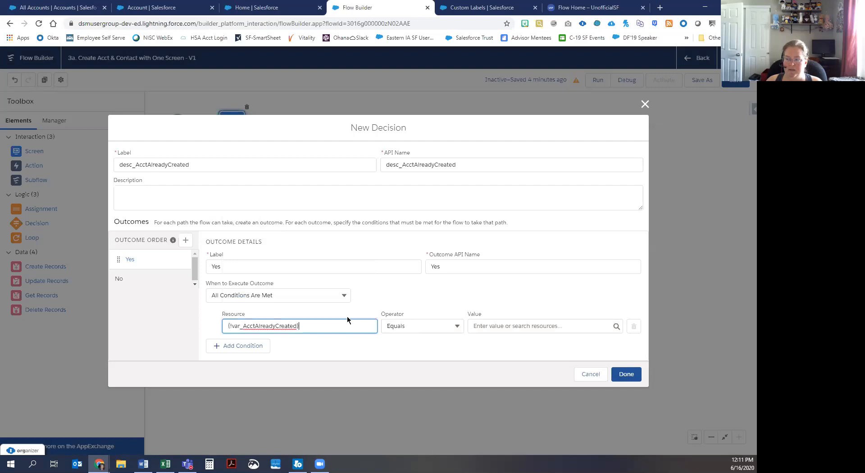
Step: Make the Yes condition equal $GlobalConstant.True and save the decision
left_click(489, 327)
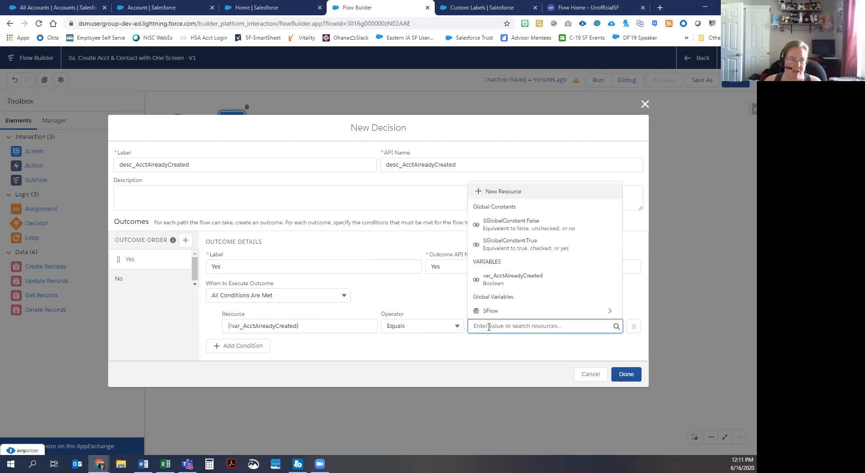
type("true")
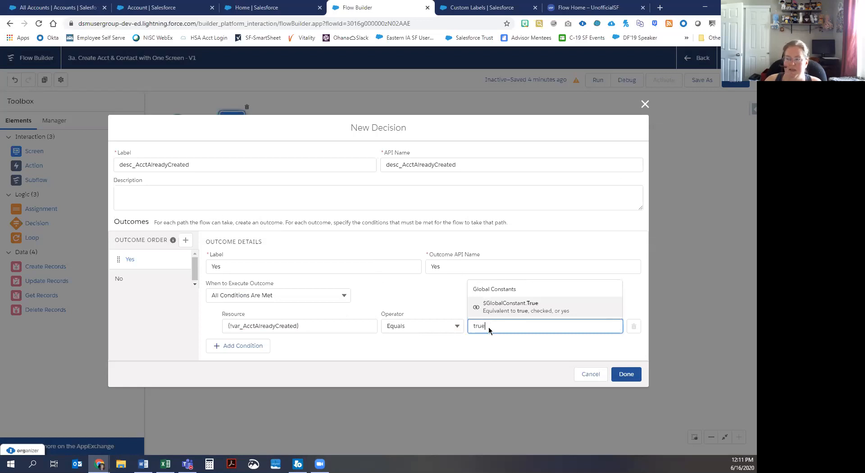
key("Return")
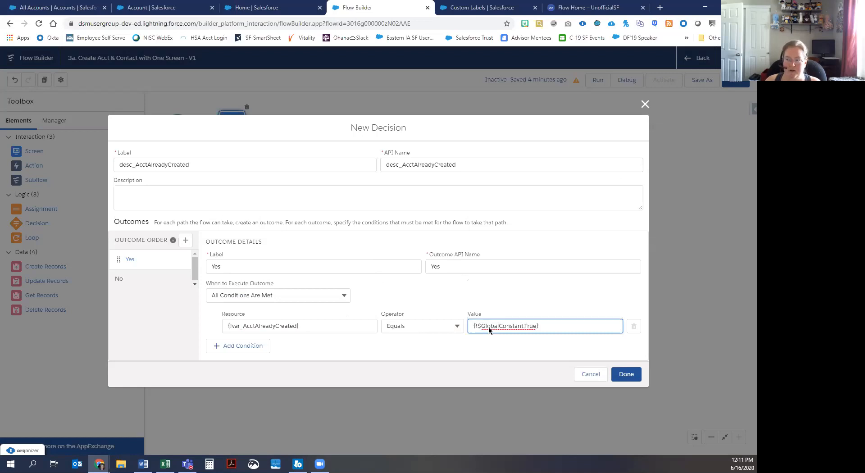
left_click(623, 373)
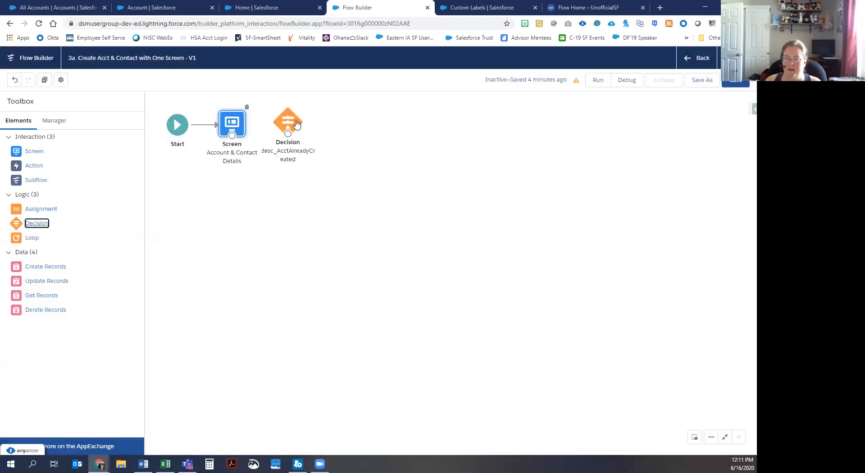
Step: Place the Decision on the canvas and connect the Screen to it
left_click(296, 124)
left_click_drag(296, 125, 297, 128)
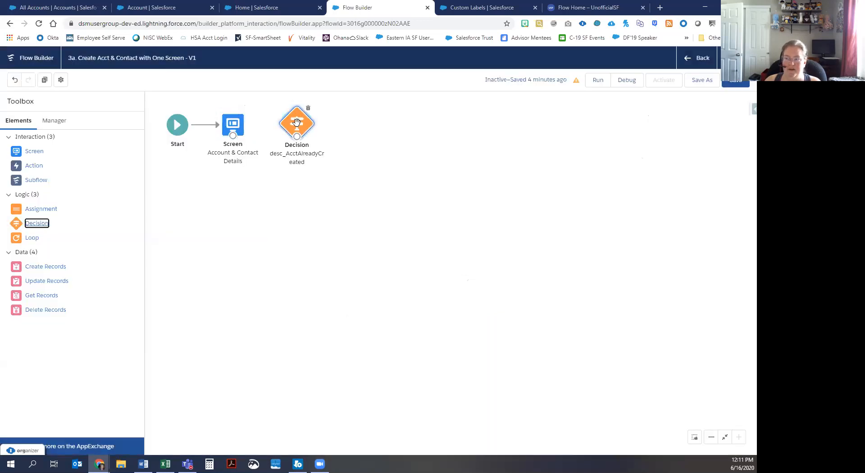
left_click_drag(233, 136, 288, 130)
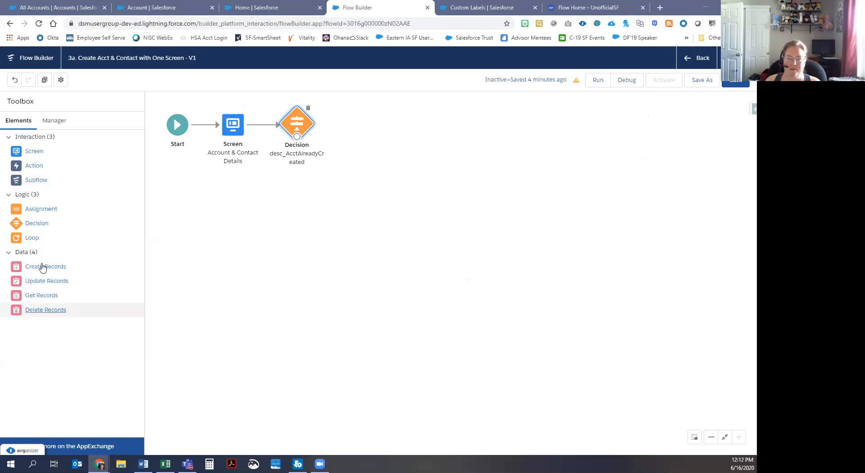
Step: Add a Create Records element labelled create_Acct using separate resources for an Account
left_click_drag(43, 269, 346, 116)
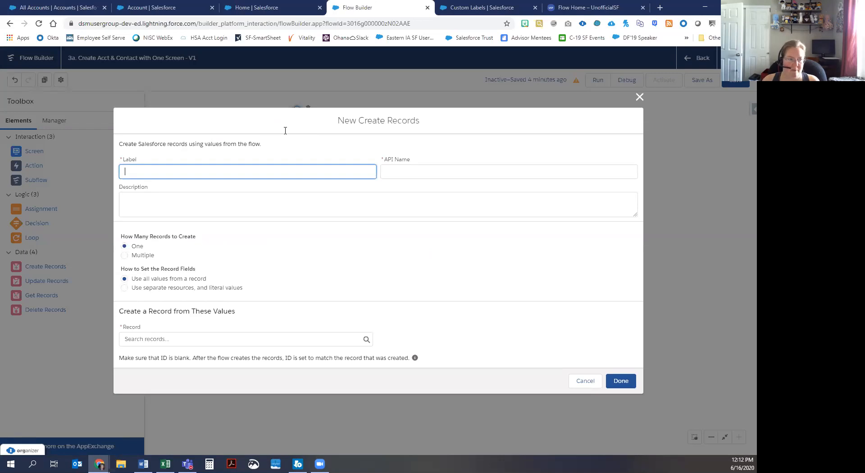
type("create_Acct")
key("Tab")
left_click(152, 207)
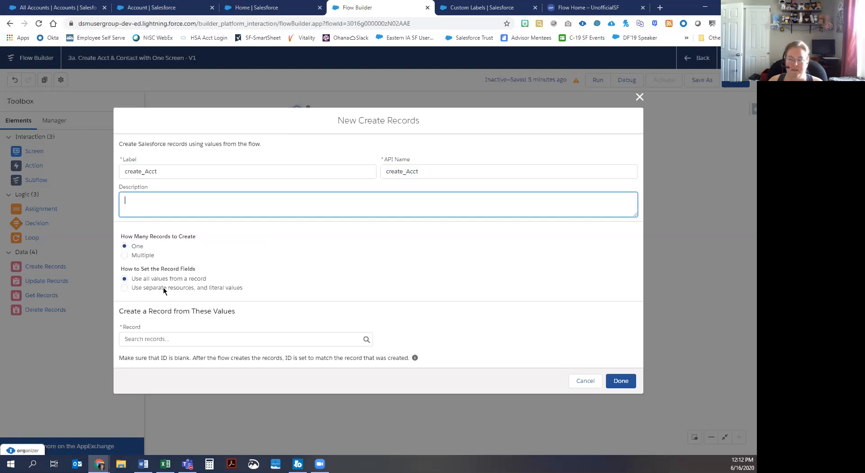
left_click(124, 288)
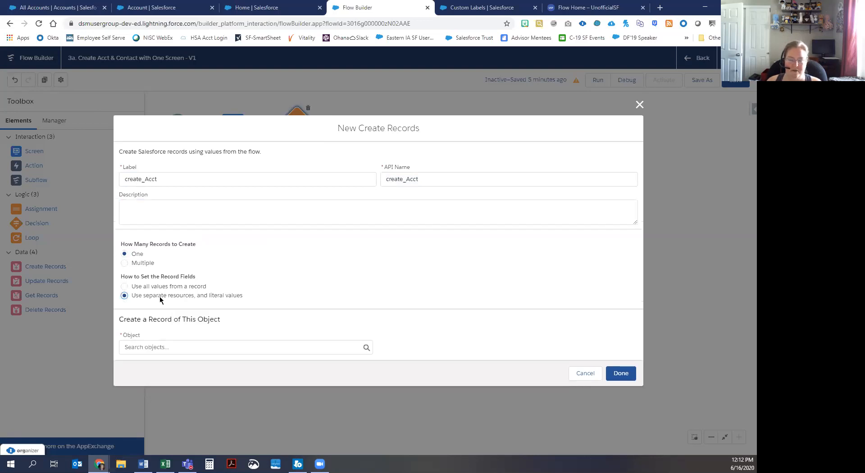
left_click(153, 348)
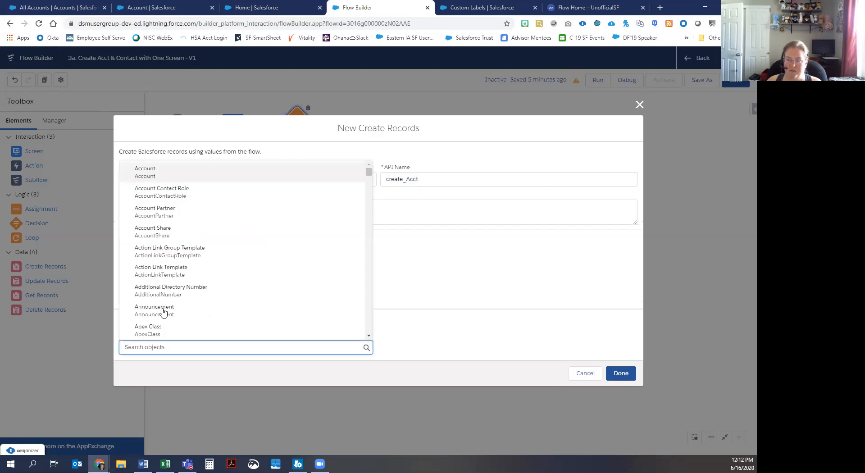
left_click(370, 196)
left_click_drag(374, 225, 156, 173)
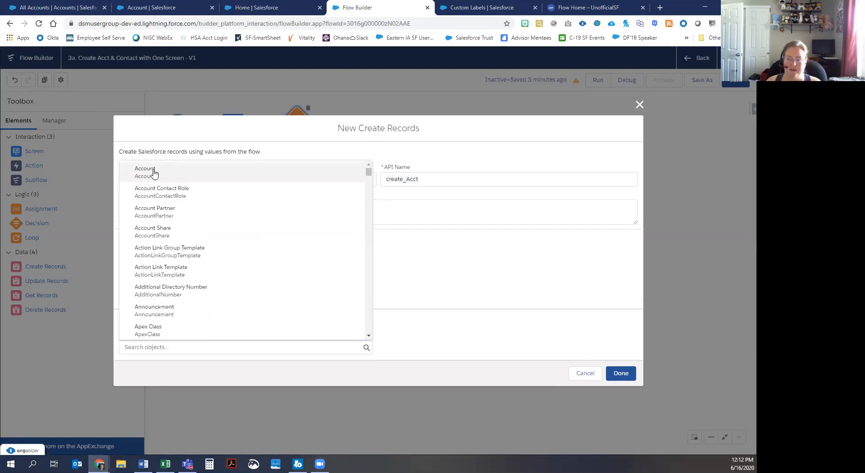
left_click(156, 172)
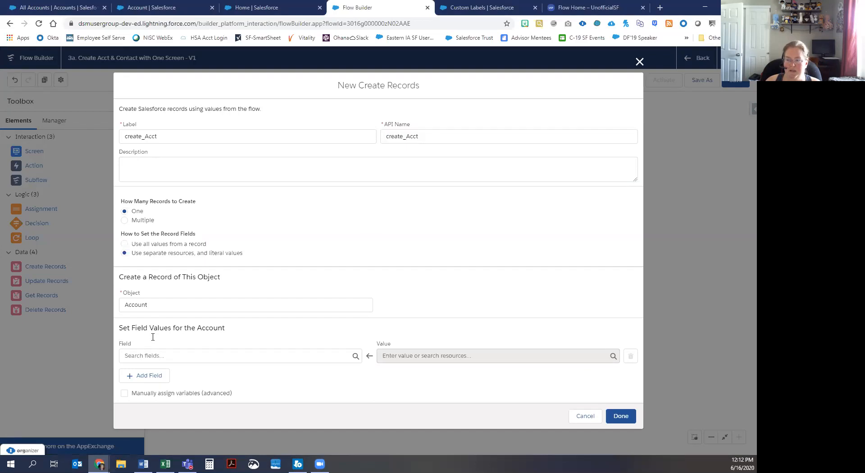
Step: Add BillingCity and BillingCountry as the first two field rows
left_click(152, 355)
left_click(171, 275)
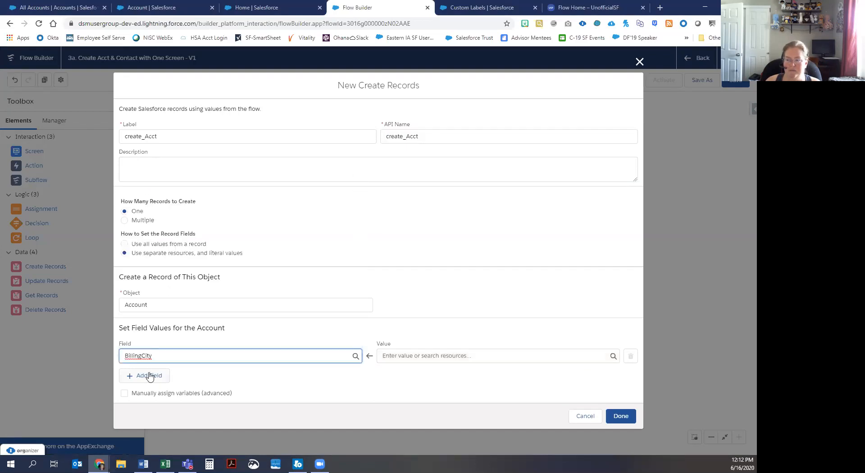
left_click(150, 375)
left_click(150, 380)
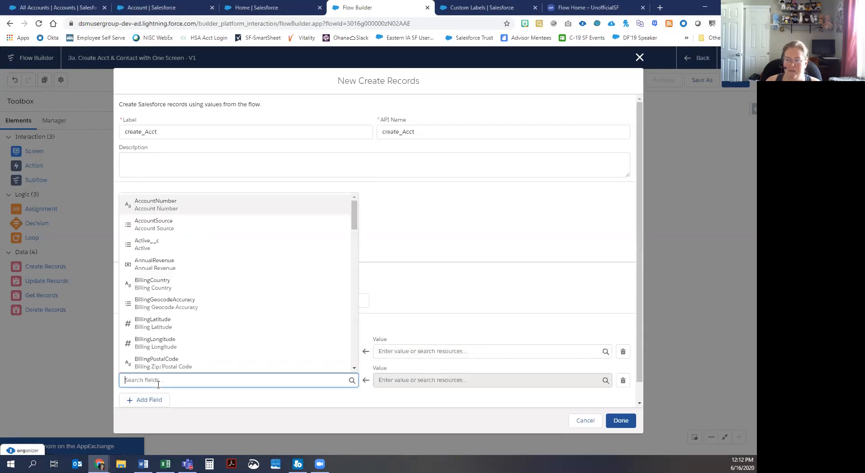
left_click(172, 283)
Step: Add more empty field rows and turn manual variable assignment back off
scroll(149, 372, "down", 1)
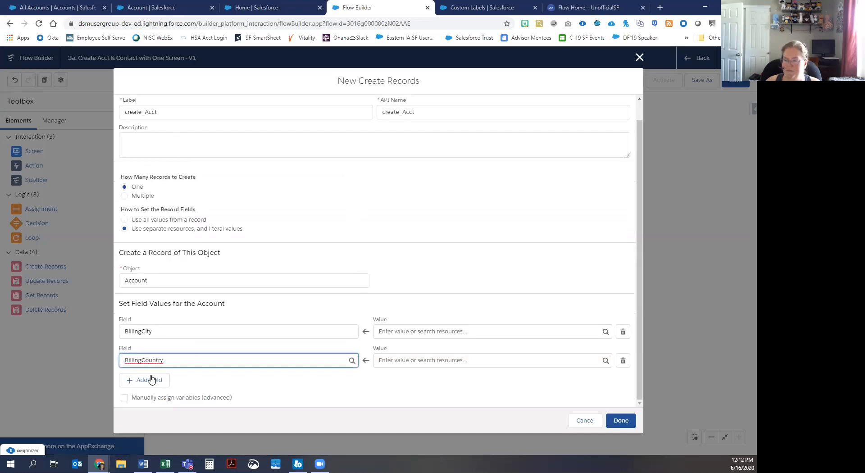
left_click(151, 379)
scroll(151, 396, "down", 1)
left_click(152, 397)
left_click(151, 382)
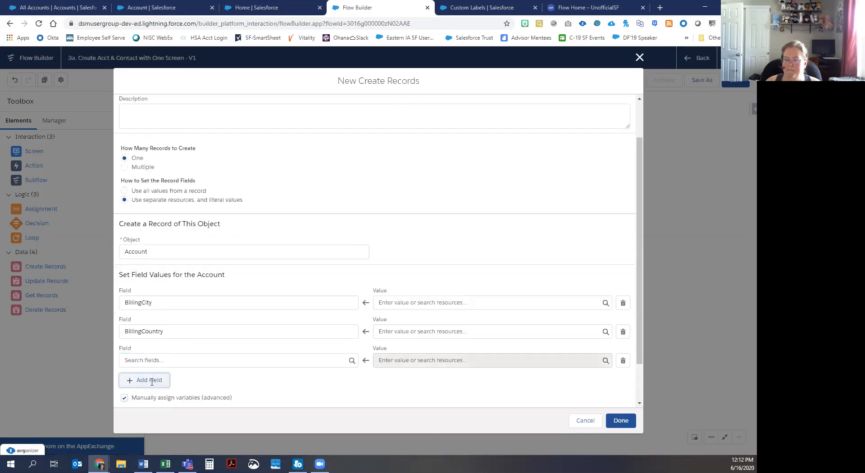
scroll(154, 374, "down", 2)
left_click(124, 349)
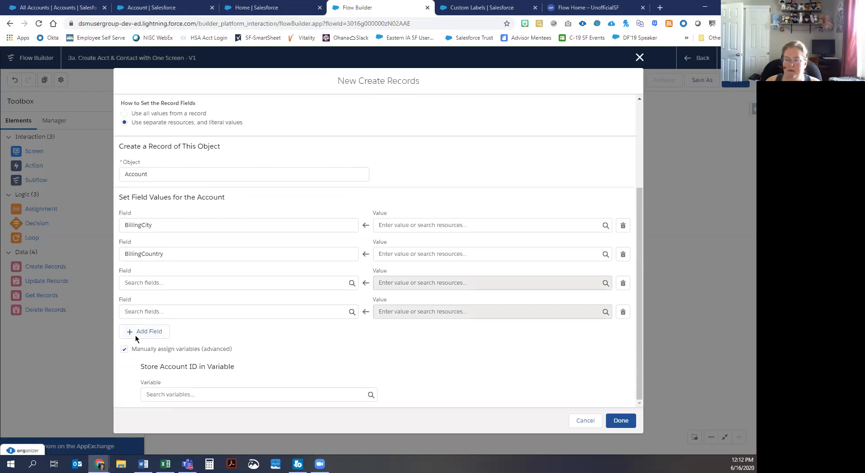
left_click(456, 287)
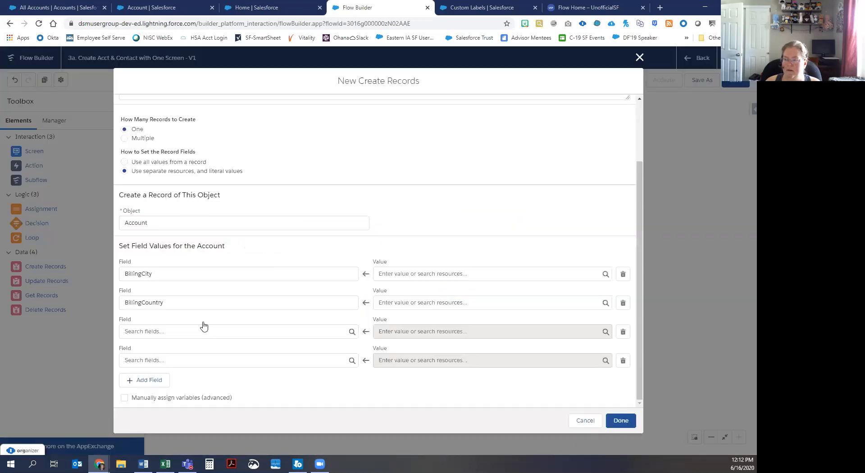
left_click(151, 379)
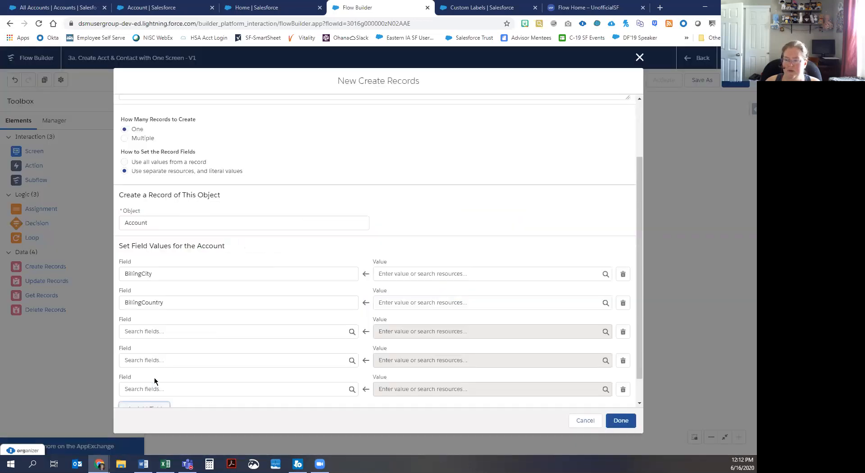
left_click(151, 379)
Step: Add BillingPostalCode, BillingState and BillingStreet field rows
left_click(152, 272)
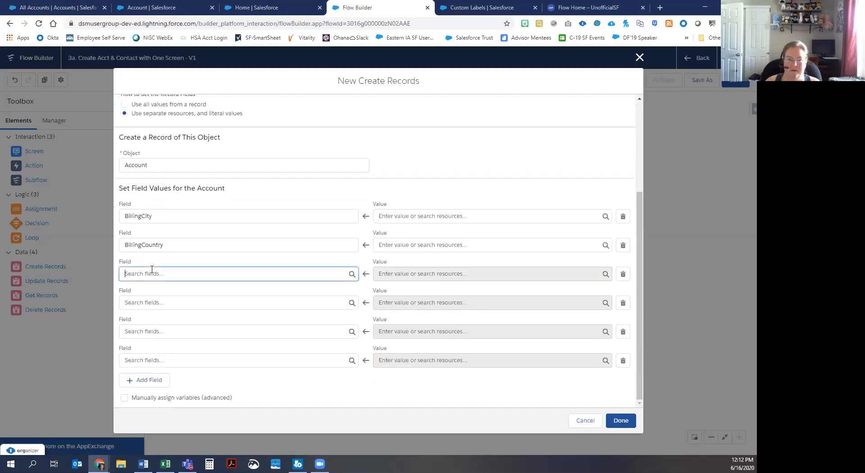
type("post")
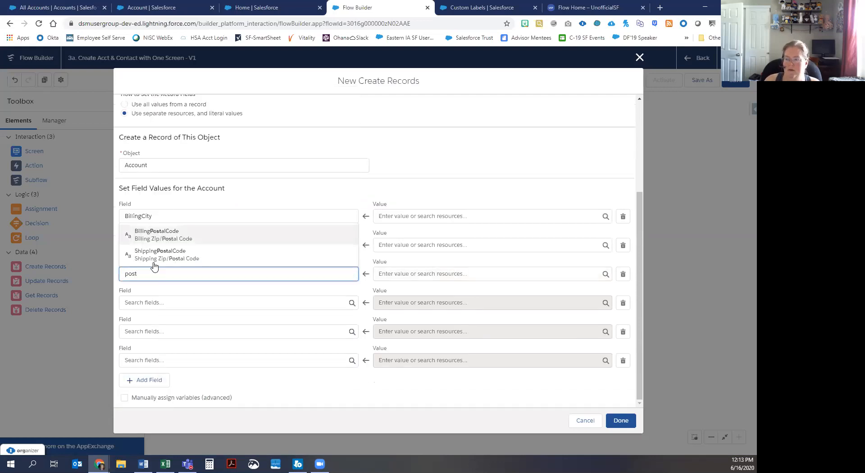
left_click(155, 234)
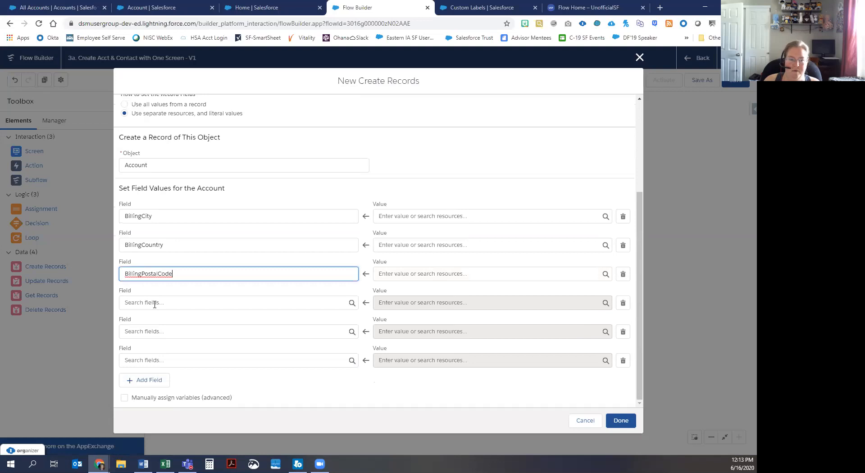
left_click(154, 305)
type("stat")
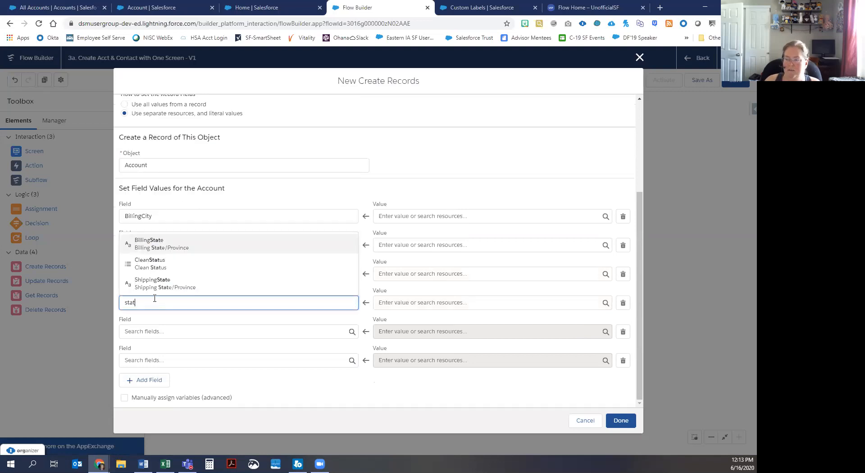
left_click(159, 241)
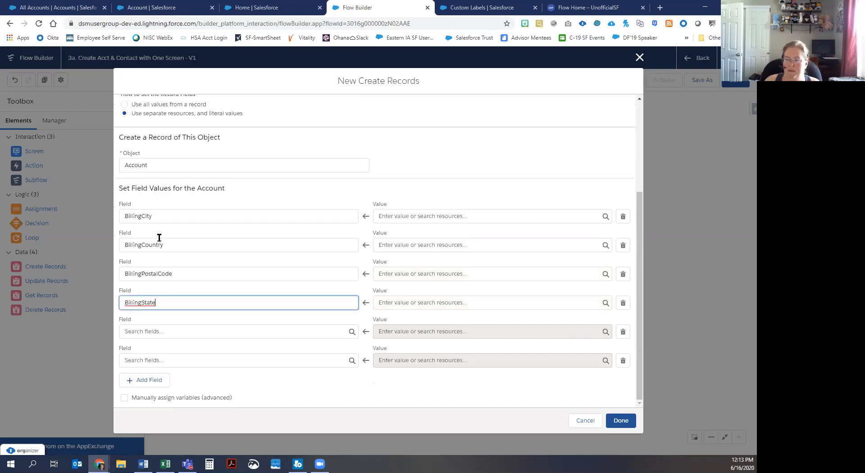
left_click(151, 331)
type("stree")
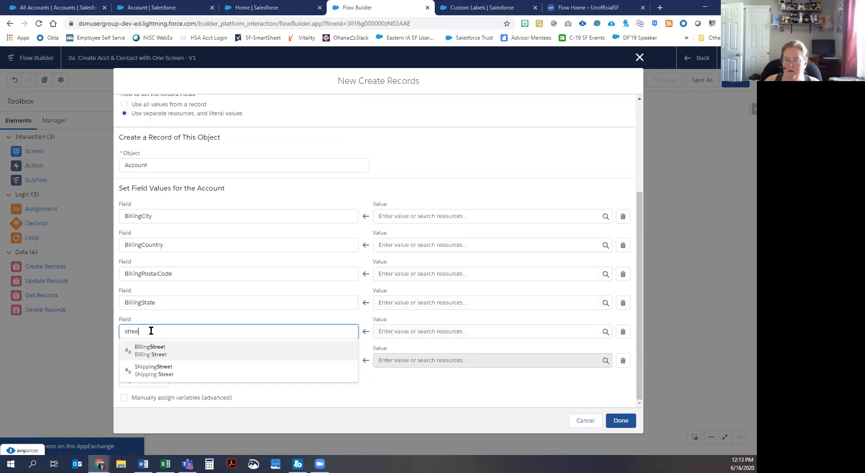
left_click(154, 350)
Step: Add Name and Website as the sixth and seventh field rows
left_click(153, 356)
type("anme")
key("ctrl+a")
type("name")
left_click(153, 378)
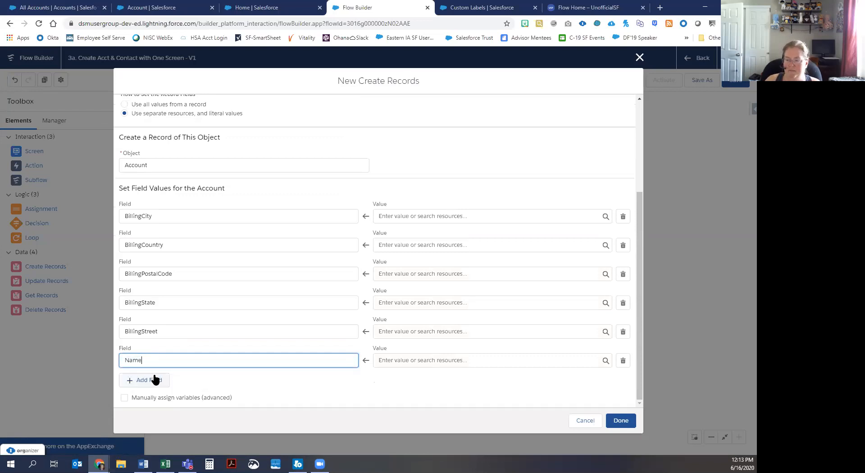
left_click(151, 382)
left_click(155, 388)
type("web")
left_click(156, 376)
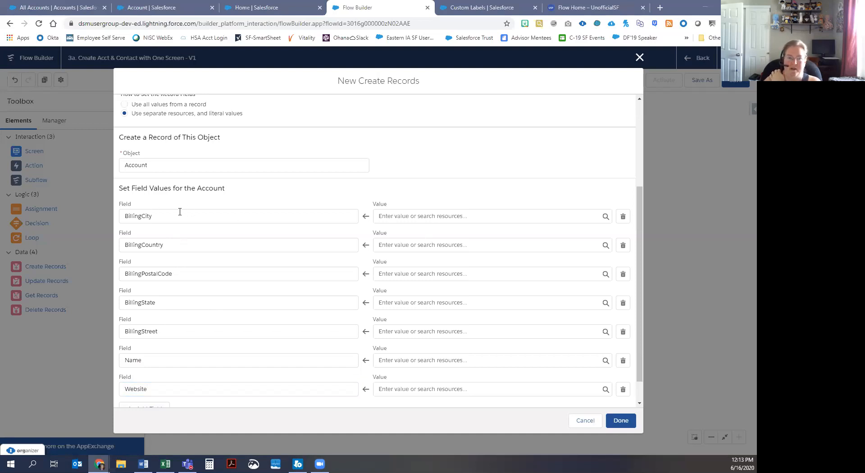
Step: Map BillingCity, BillingCountry, BillingPostalCode and BillingState to their var_Address variables
left_click(448, 218)
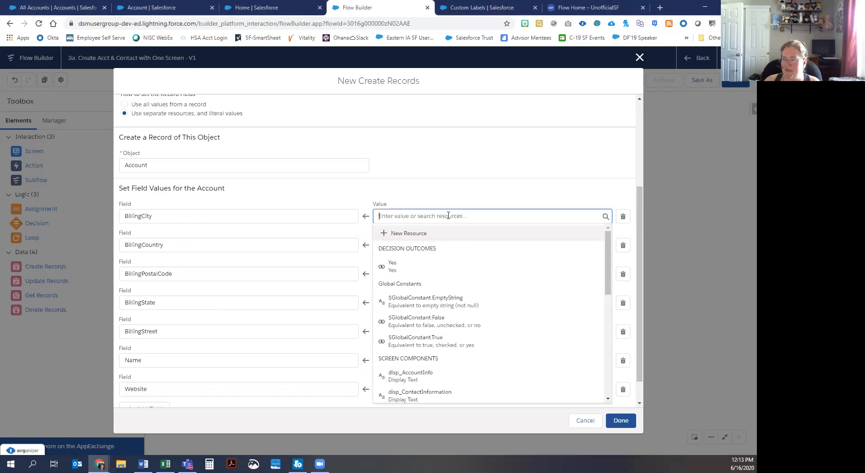
type("var")
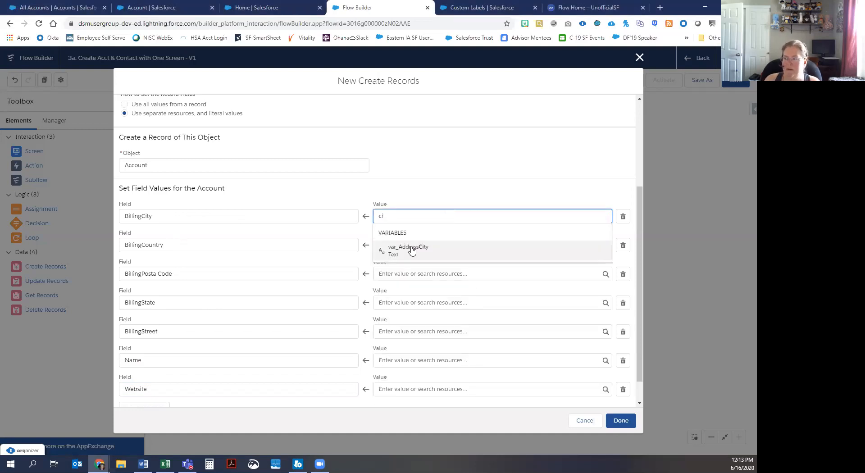
left_click(410, 249)
left_click(409, 247)
type("cou")
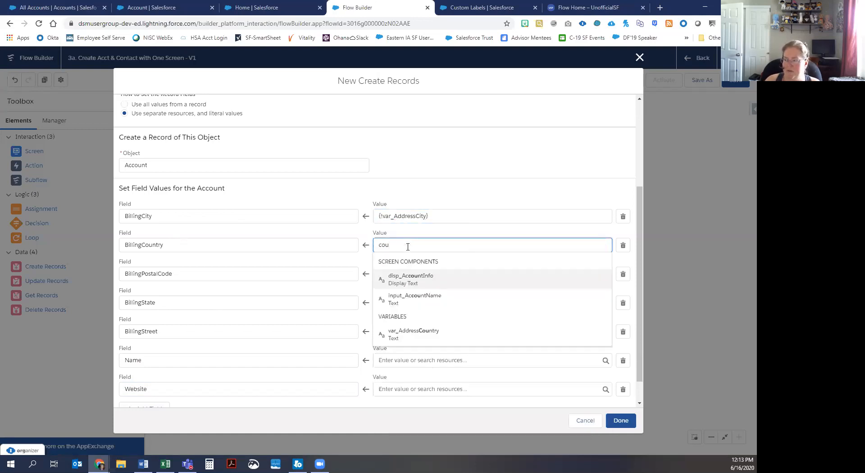
left_click(412, 332)
left_click(404, 274)
type("post")
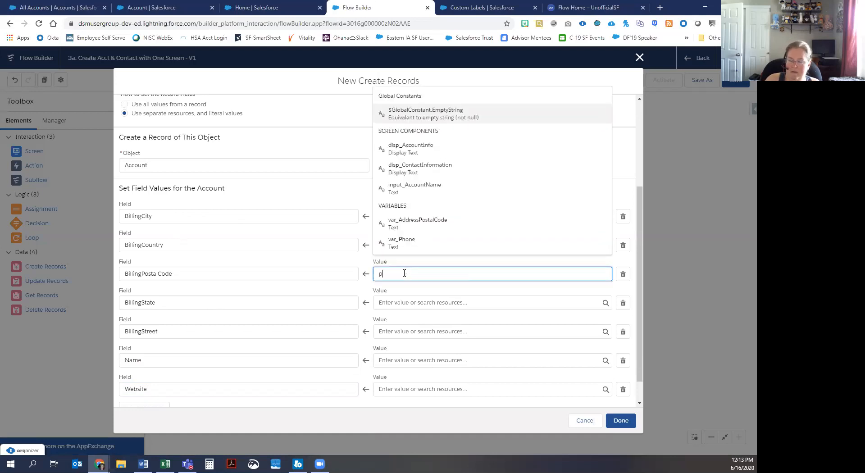
left_click(407, 253)
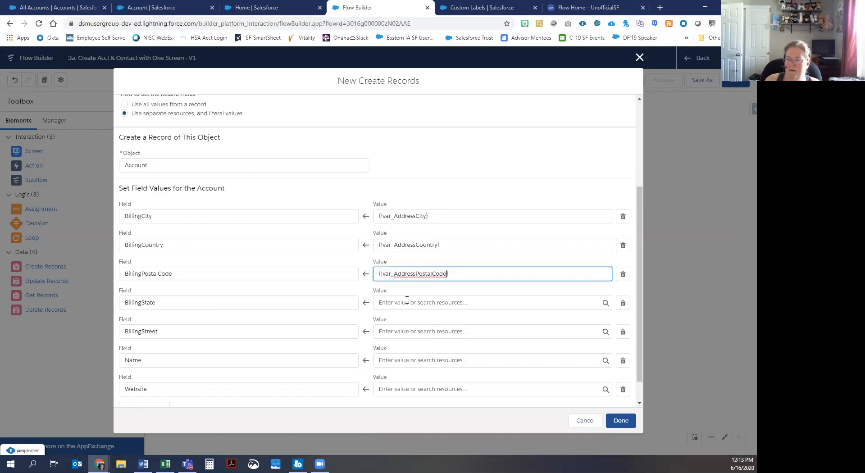
left_click(407, 300)
type("ste")
key("BackSpace")
type("a")
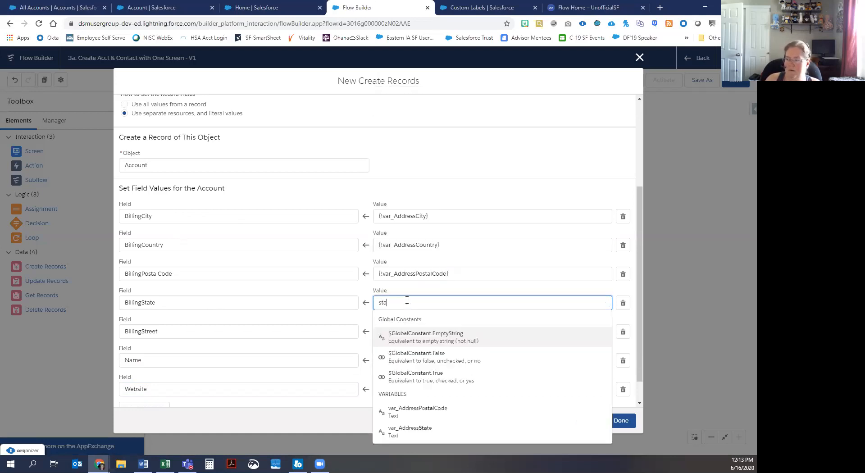
type("te")
left_click(410, 339)
Step: Map BillingStreet to var_Address_Street, Name to input_AccountName, Website to var_URL, and save
left_click(409, 331)
type("str")
left_click(411, 313)
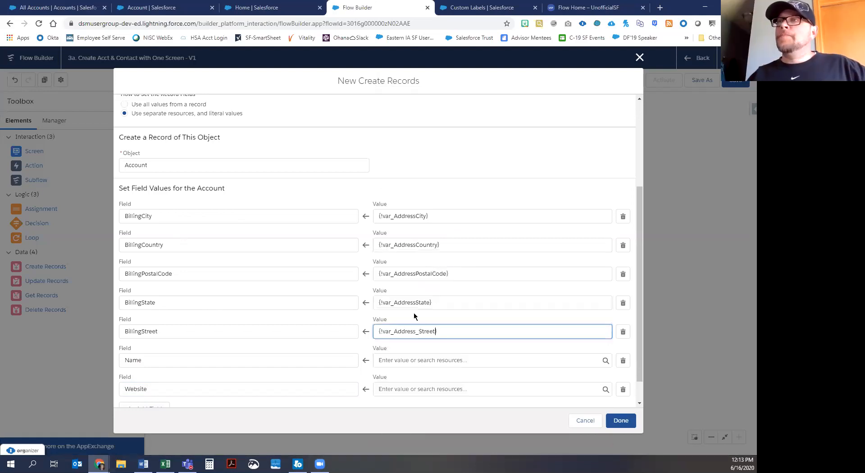
left_click(414, 360)
type("nam")
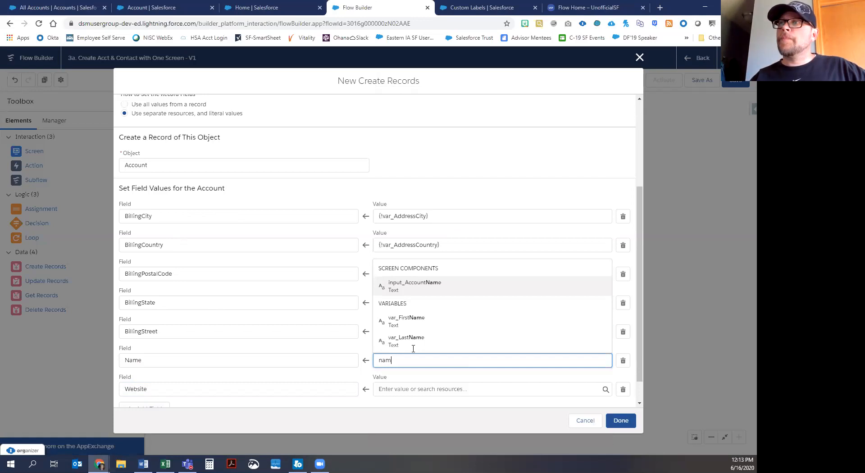
left_click(415, 285)
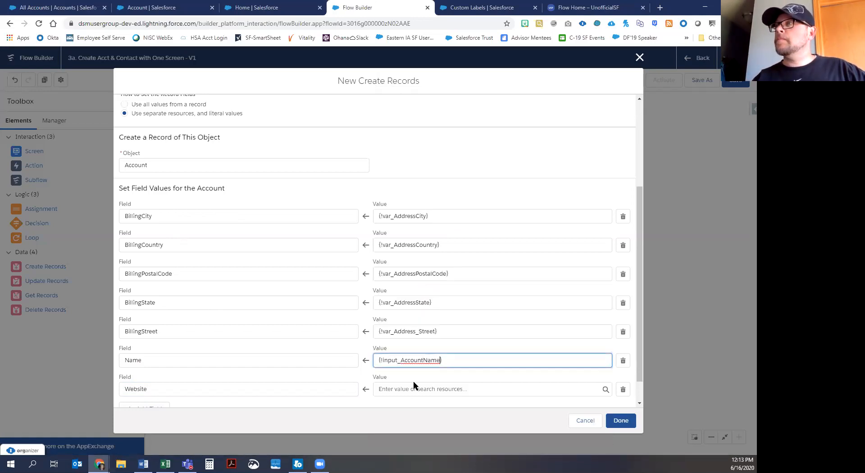
left_click(417, 388)
type("web")
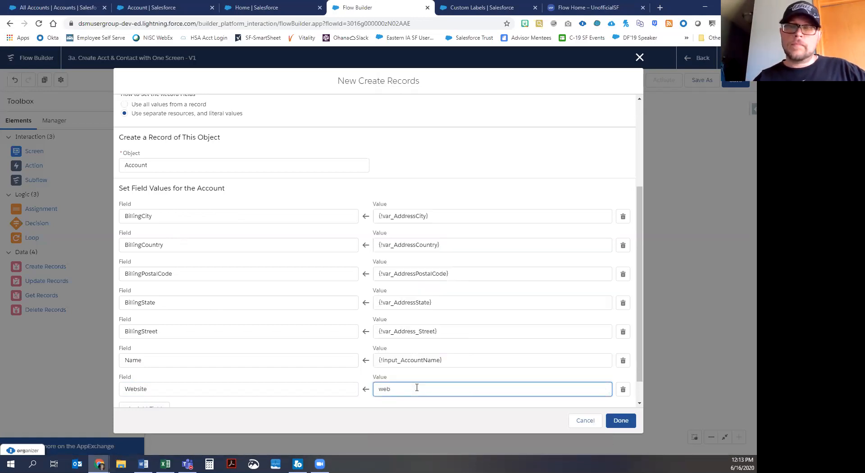
scroll(381, 380, "down", 1)
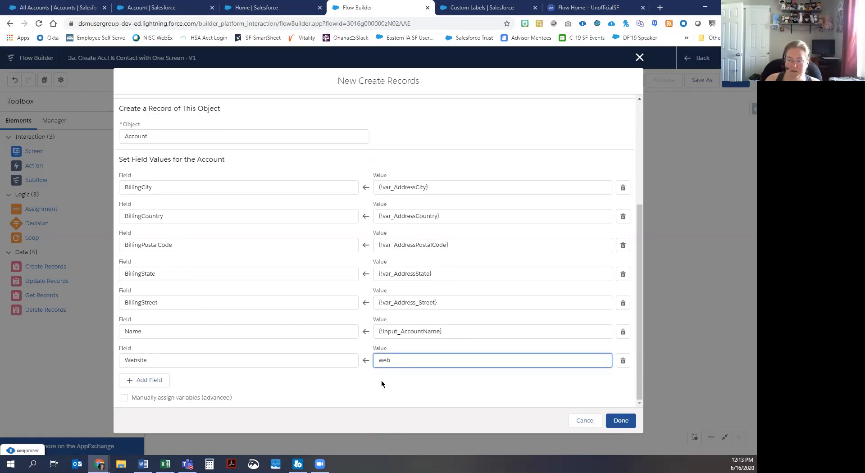
key("BackSpace")
key("BackSpace")
key("BackSpace")
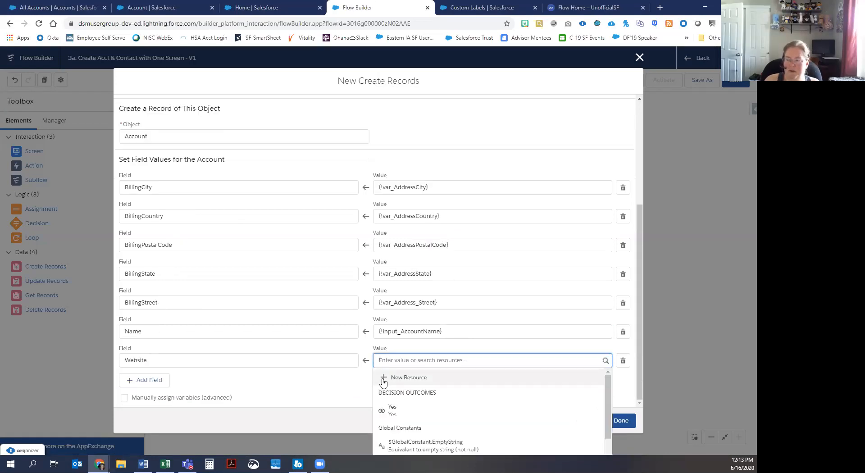
type("url")
left_click(400, 398)
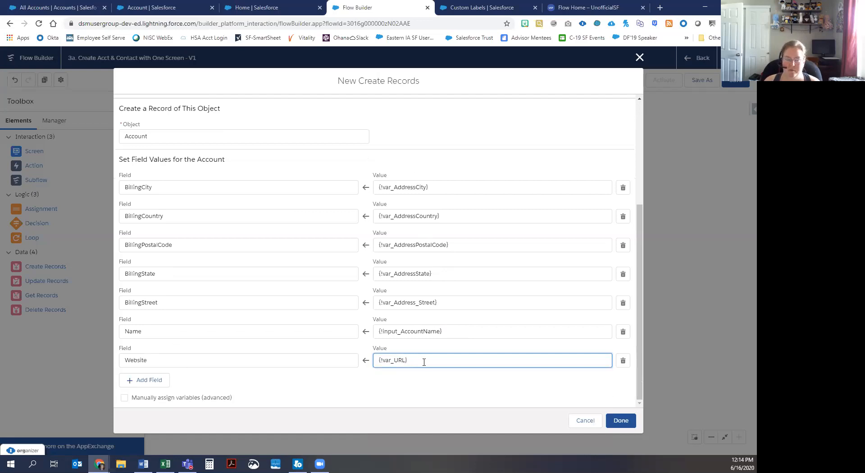
left_click(628, 423)
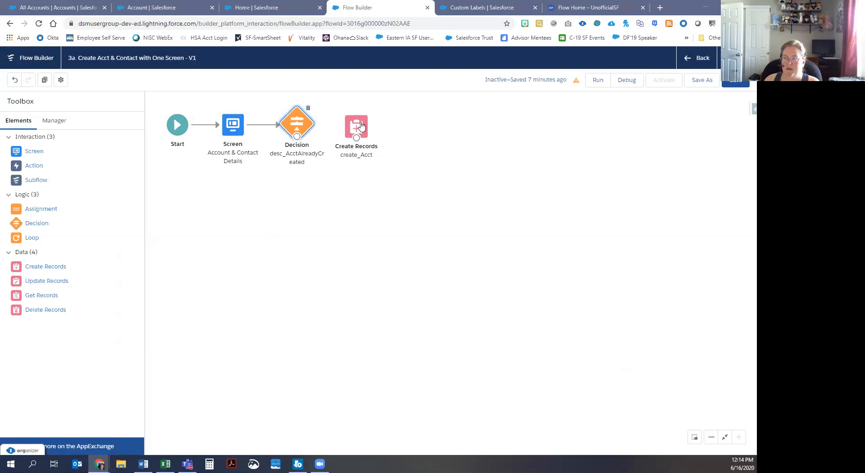
Step: Place an Assignment right of create_Acct labelled Update_AcctCreatedVar
left_click_drag(41, 212, 402, 121)
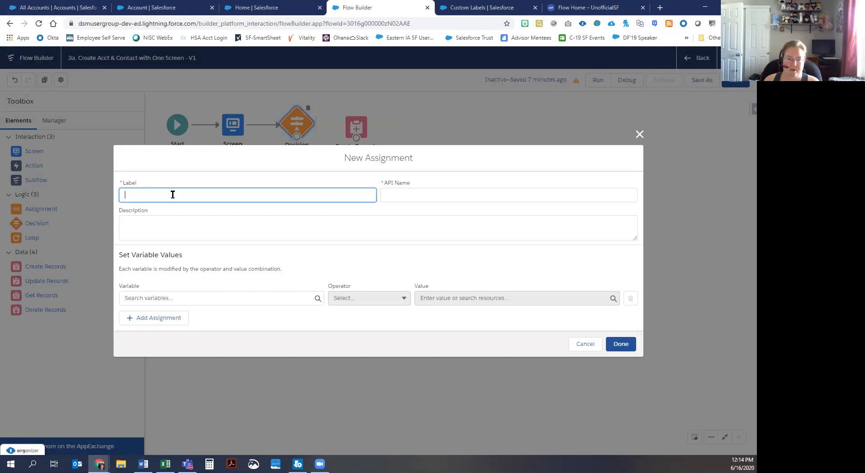
type("Update")
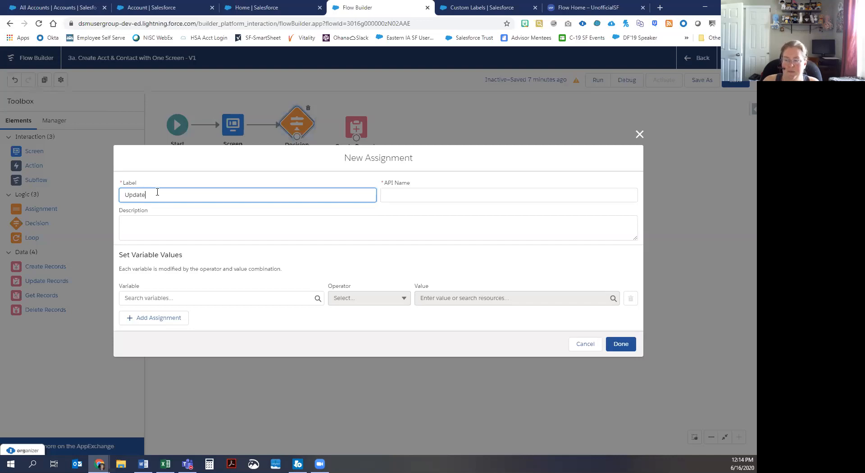
type(" AccCreatedVar")
left_click(148, 195)
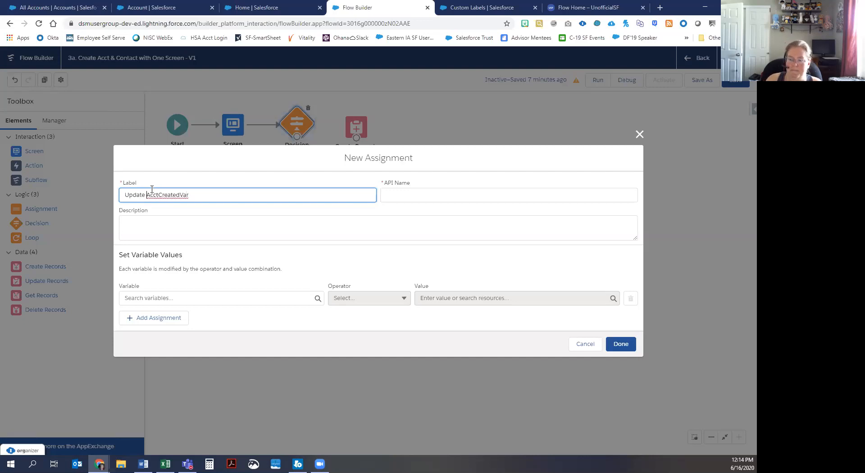
key("BackSpace")
type("_")
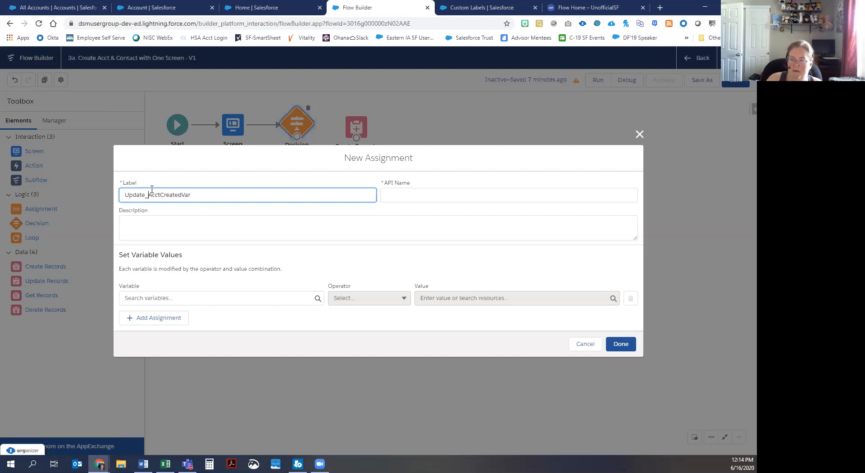
Step: Assign var_AcctAlreadyCreated the value $GlobalConstant.True and save the assignment
left_click(194, 298)
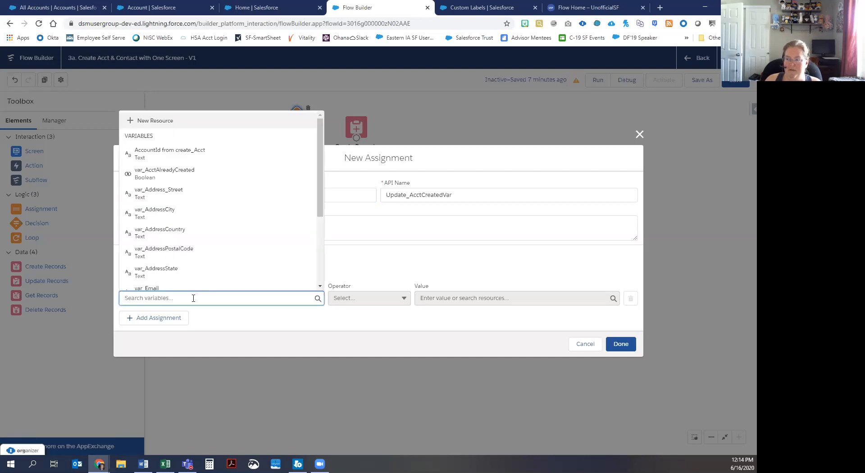
left_click(156, 171)
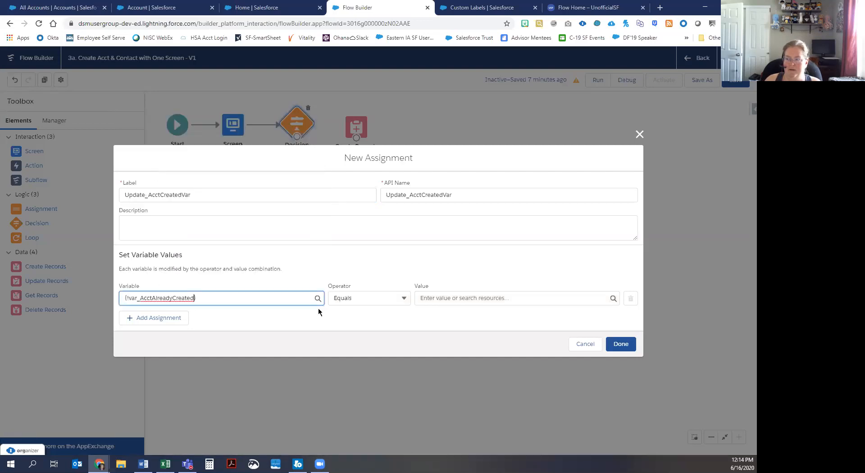
left_click(443, 299)
type("true")
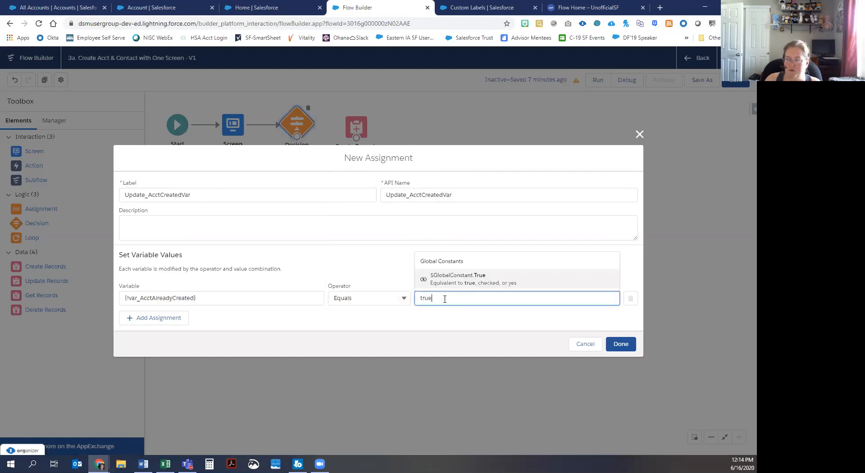
left_click(487, 278)
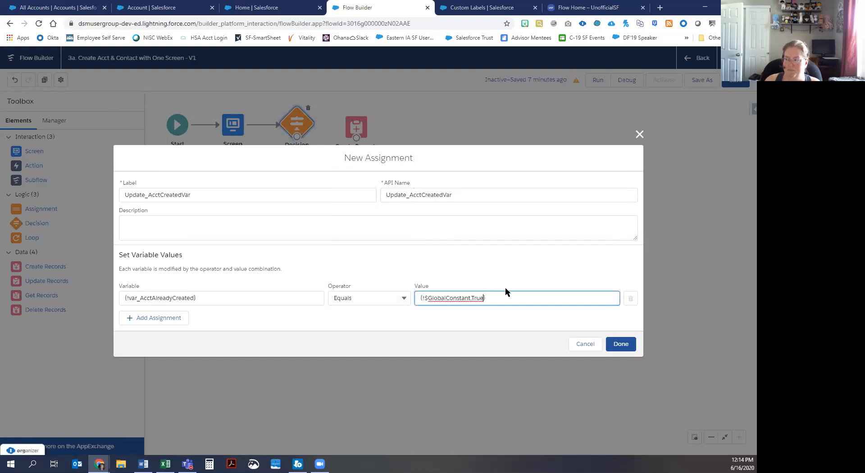
left_click(622, 344)
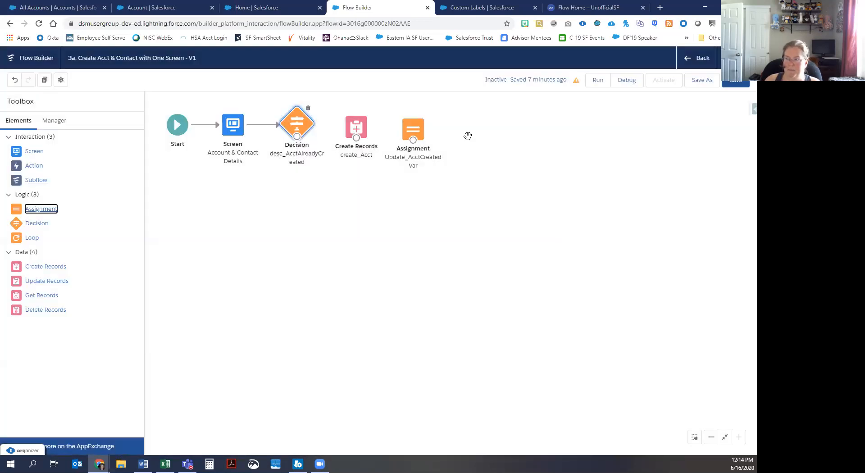
Step: Connect the Decision's Yes outcome to create_Acct, create_Acct to Update_AcctCreatedVar, then add another Create Records
left_click_drag(296, 137, 356, 127)
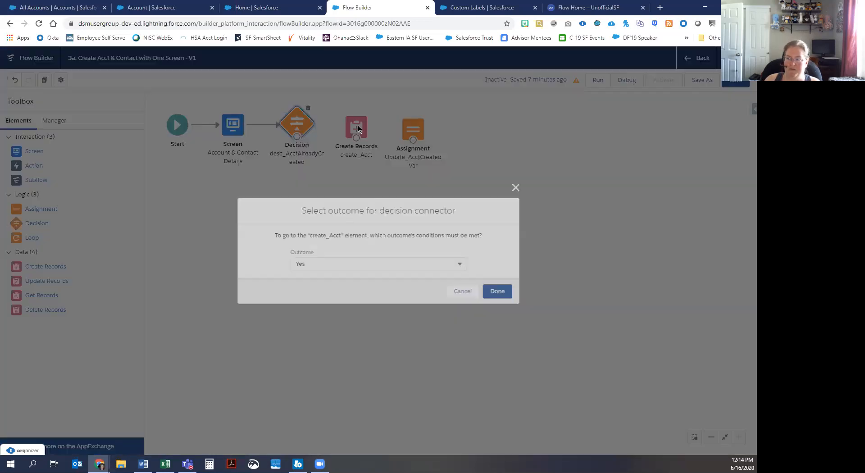
left_click(500, 292)
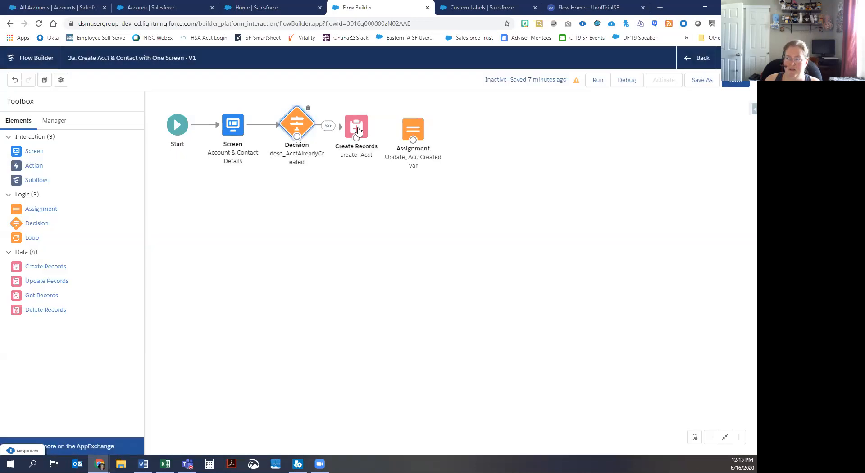
left_click_drag(369, 128, 427, 126)
left_click_drag(368, 135, 426, 127)
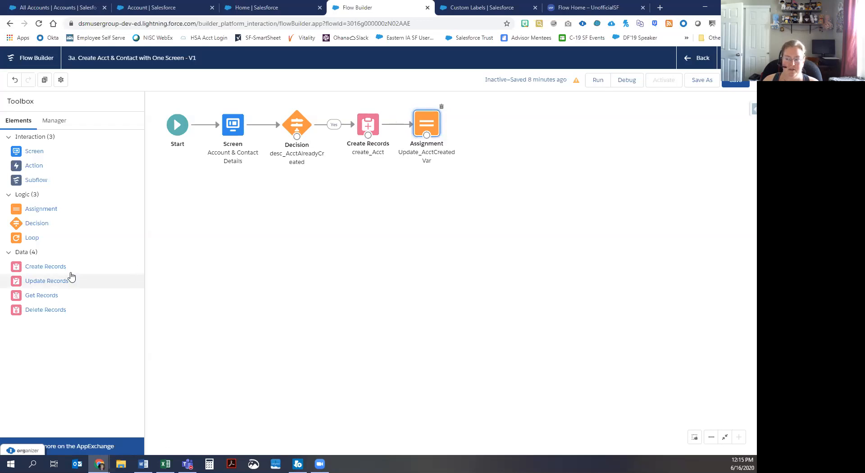
left_click_drag(62, 270, 477, 115)
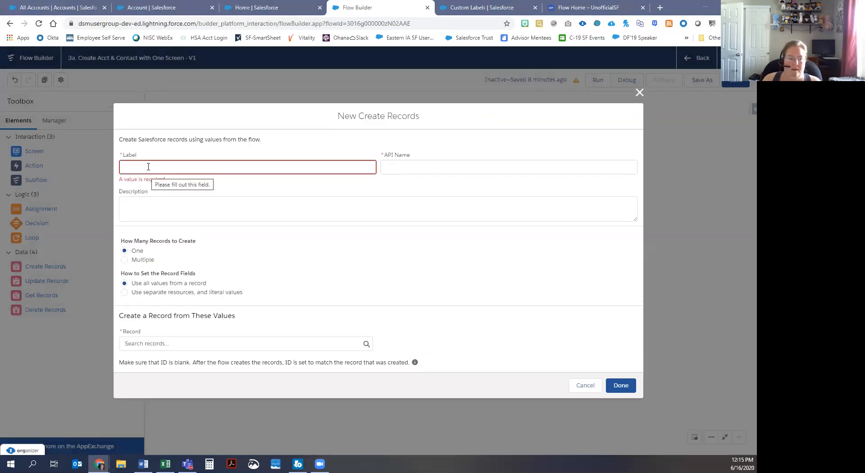
Step: Label the element create_Contact, use separate resources and literal values, and choose Contact
left_click(148, 165)
type("create_C")
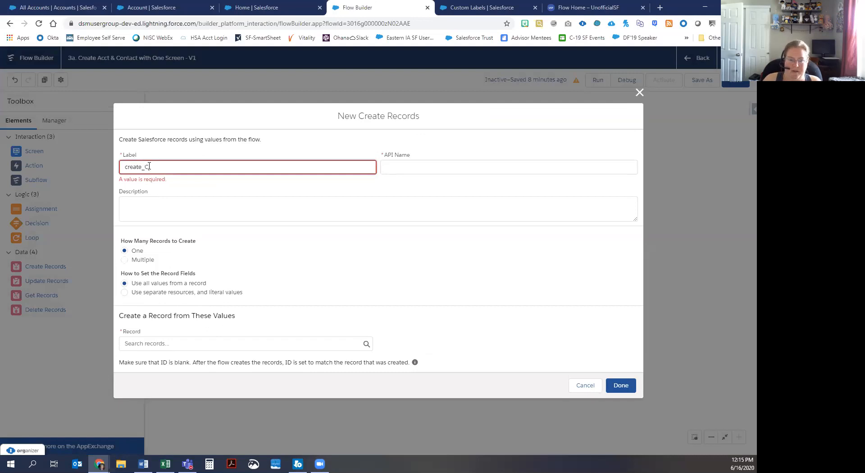
type("ontact")
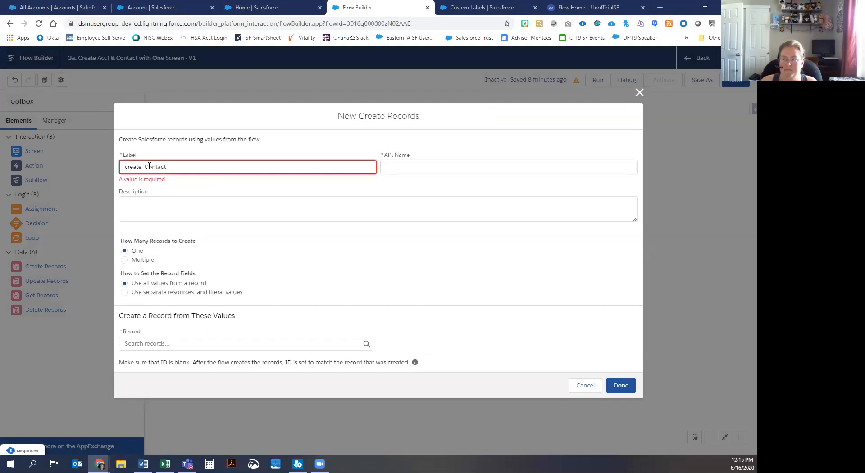
left_click(168, 210)
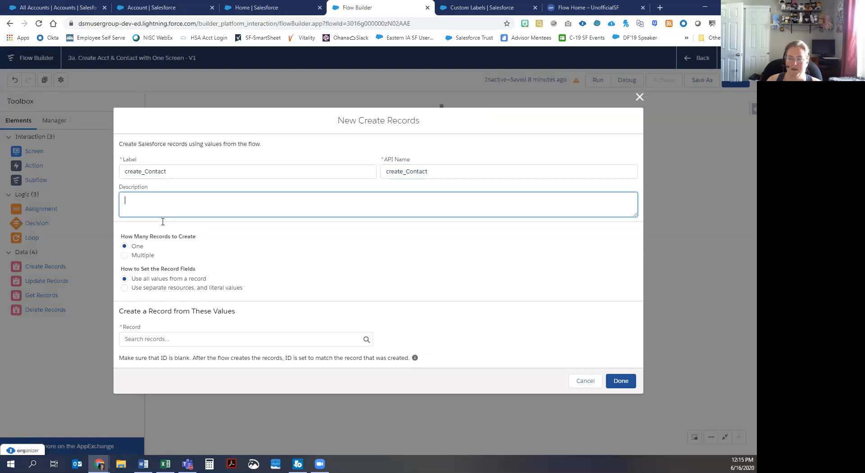
left_click(137, 289)
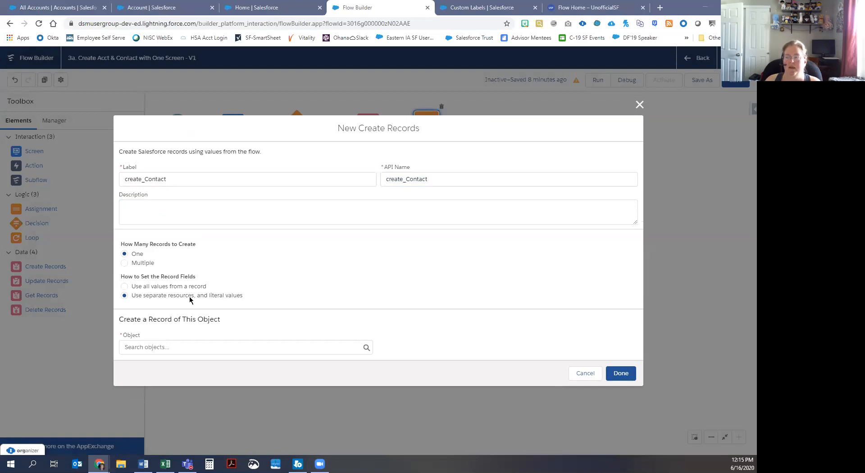
left_click(196, 346)
scroll(186, 220, "down", 2)
scroll(186, 221, "down", 3)
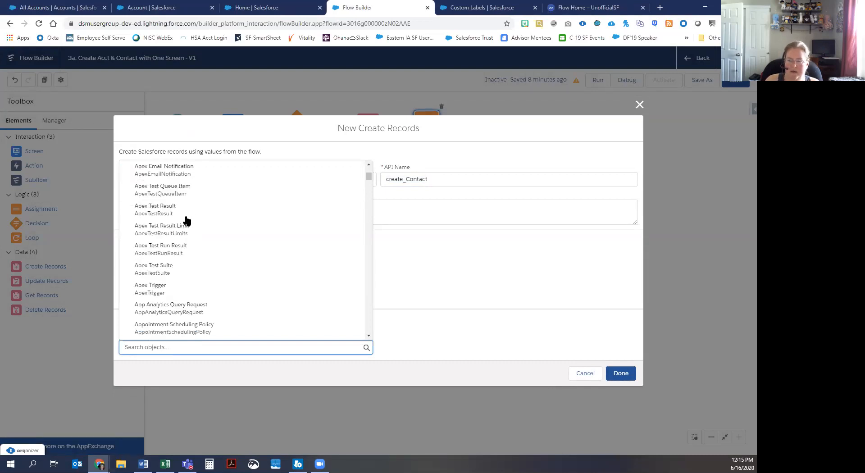
type("conta")
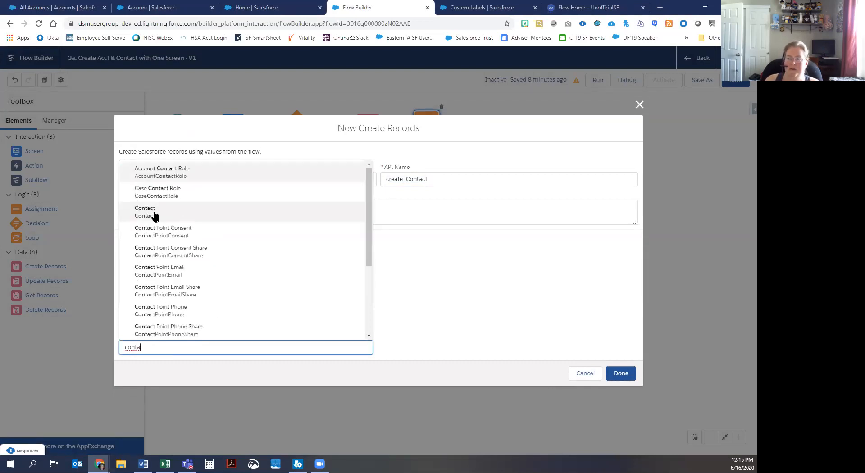
left_click(155, 214)
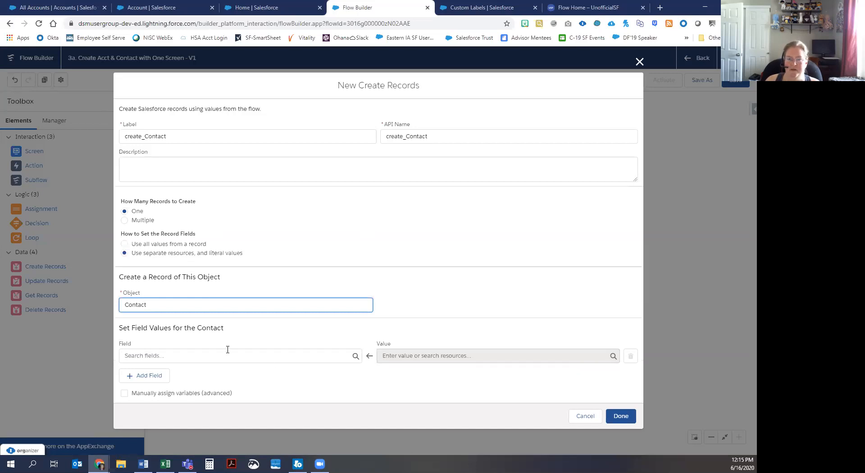
Step: Set the first four Contact fields to AccountId, Email, FirstName and LastName
left_click(250, 362)
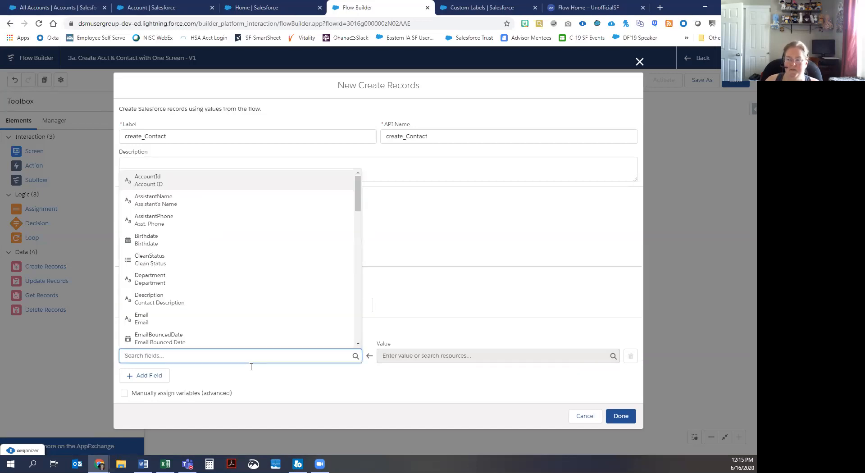
left_click(160, 182)
left_click(148, 377)
type("email")
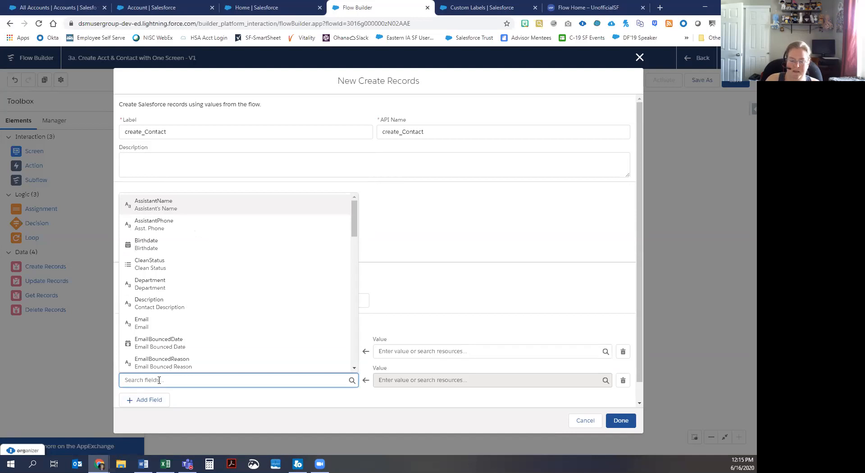
left_click(154, 321)
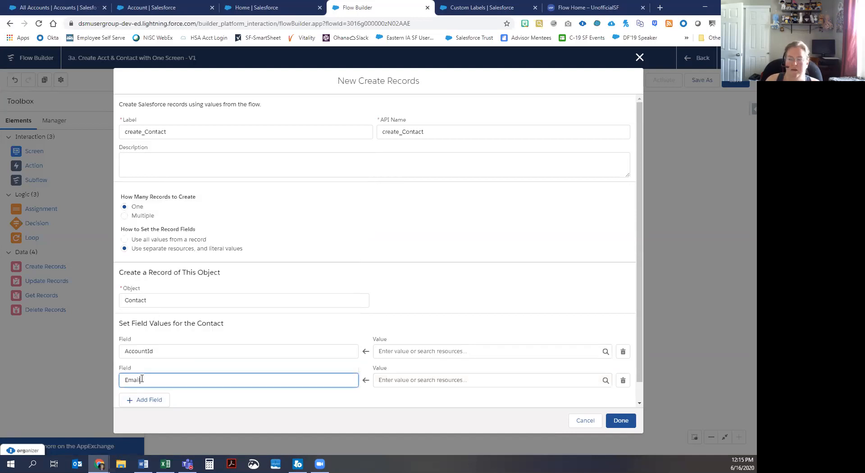
left_click(147, 400)
left_click(149, 380)
left_click(148, 360)
type("first")
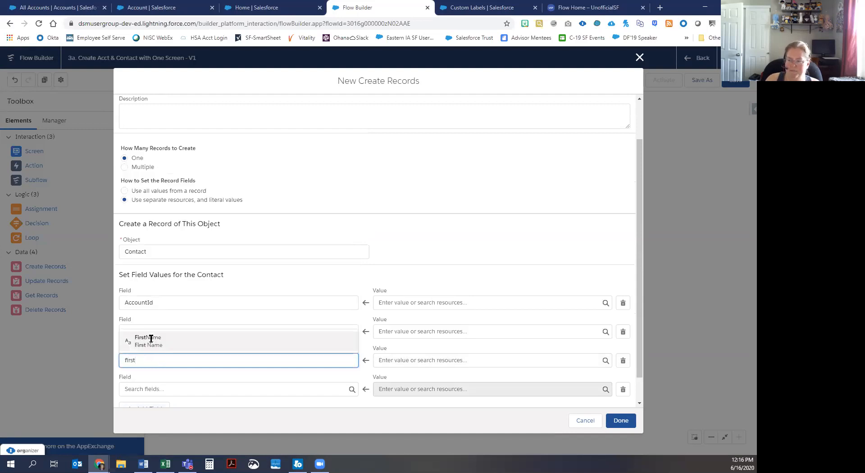
left_click(148, 334)
left_click(158, 383)
type("last")
left_click(159, 367)
Step: Add several more empty field rows to the Contact record
scroll(159, 369, "down", 1)
left_click(155, 383)
left_click(155, 382)
left_click(153, 382)
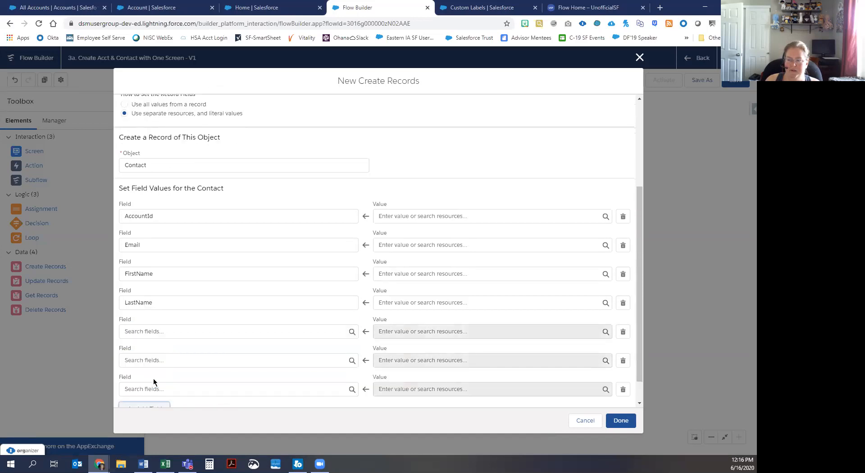
left_click(153, 381)
left_click(153, 382)
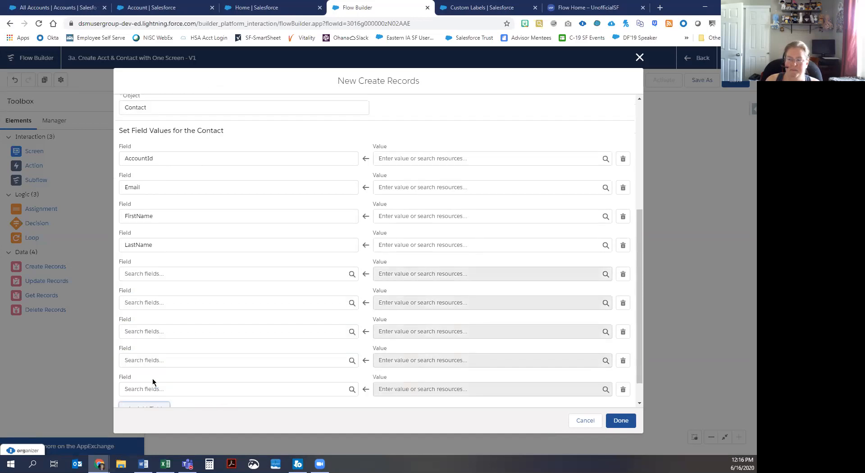
Step: Fill the new rows with MailingCity, MailingCountry, MailingPostalCode and MailingState
left_click(138, 245)
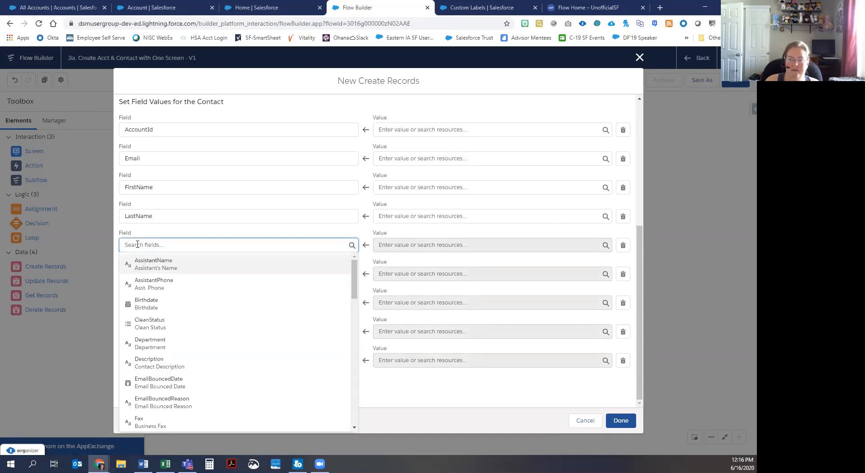
type("mailing")
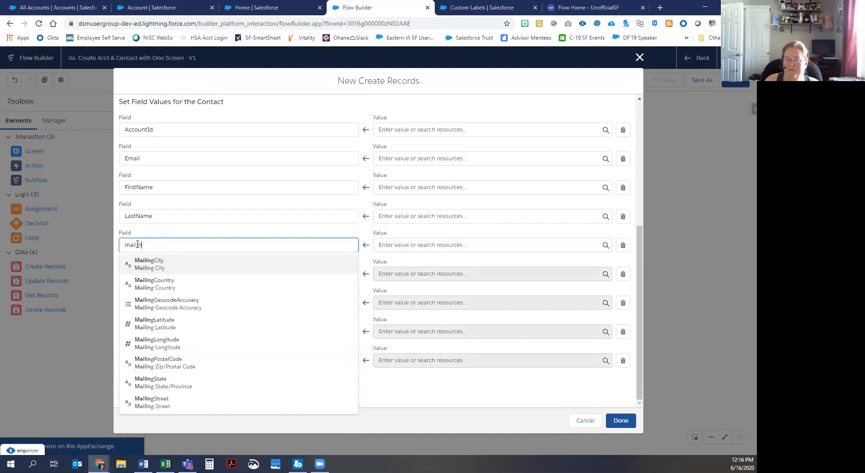
left_click(151, 260)
left_click(151, 274)
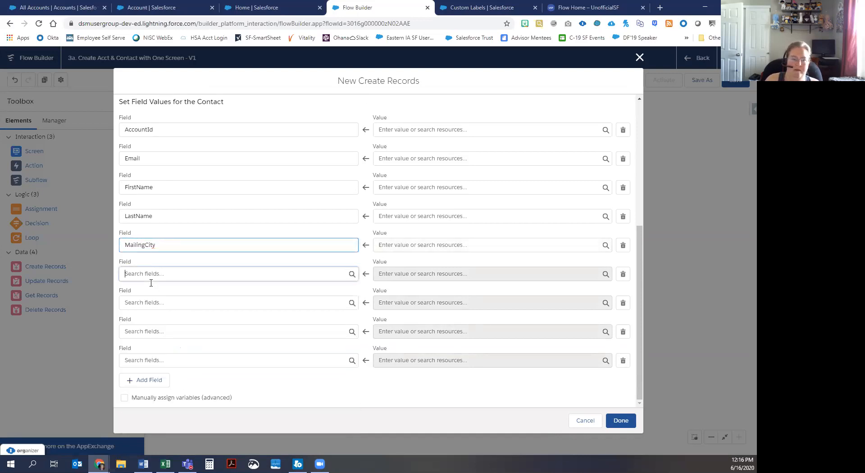
type("country")
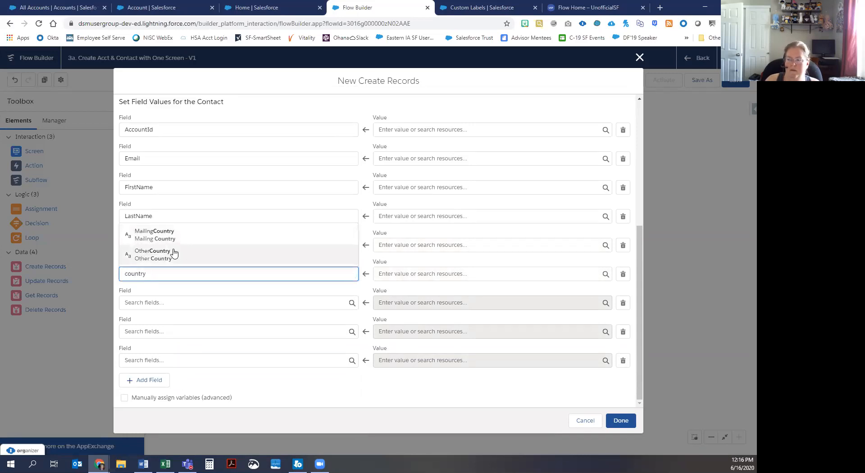
left_click(170, 234)
left_click(170, 303)
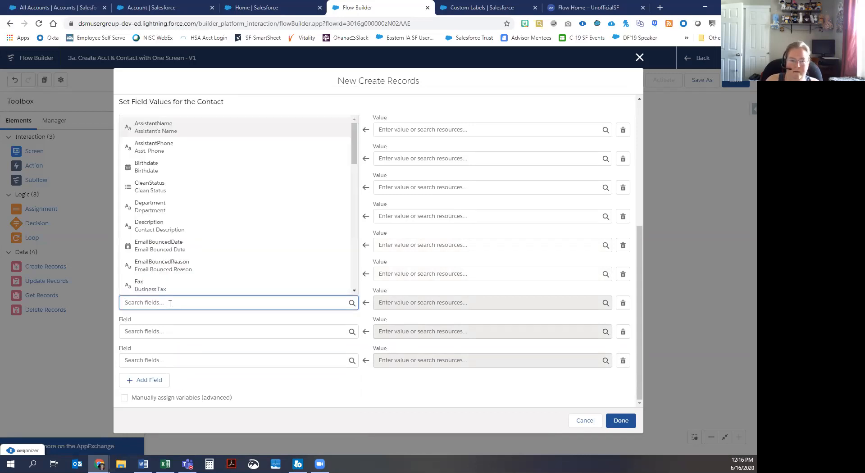
type("post")
left_click(174, 265)
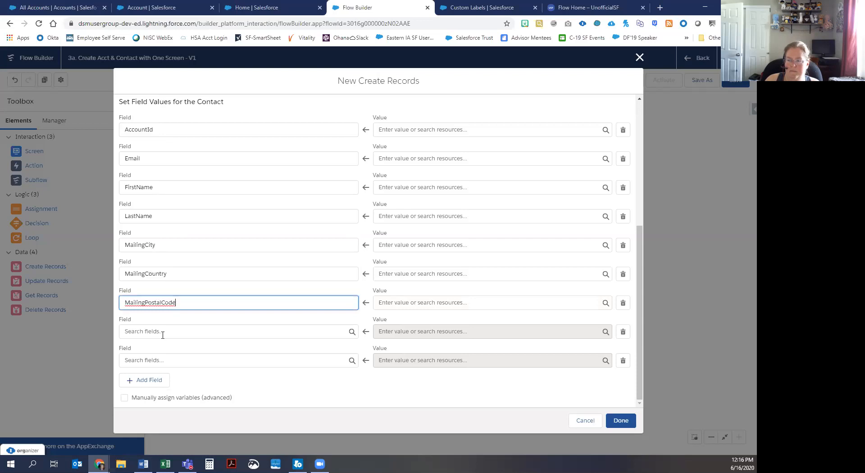
left_click(163, 332)
type("stat")
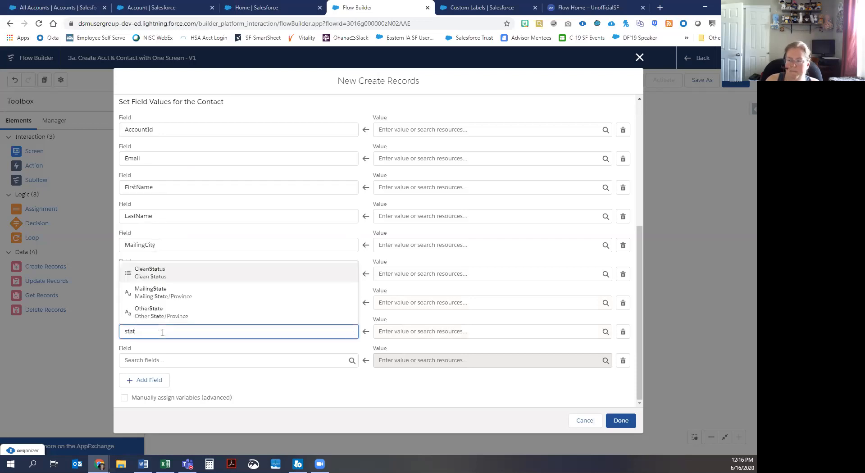
left_click(161, 293)
Step: Add MailingStreet and a further row set to Phone
left_click(163, 360)
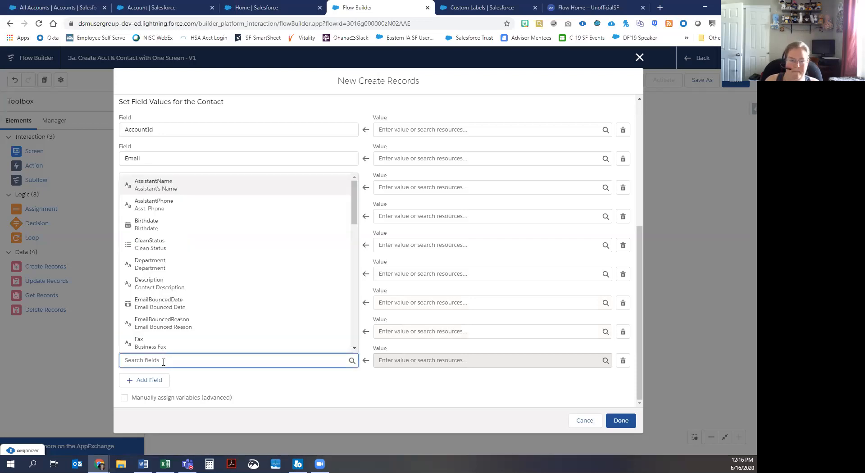
type("stree")
left_click(164, 323)
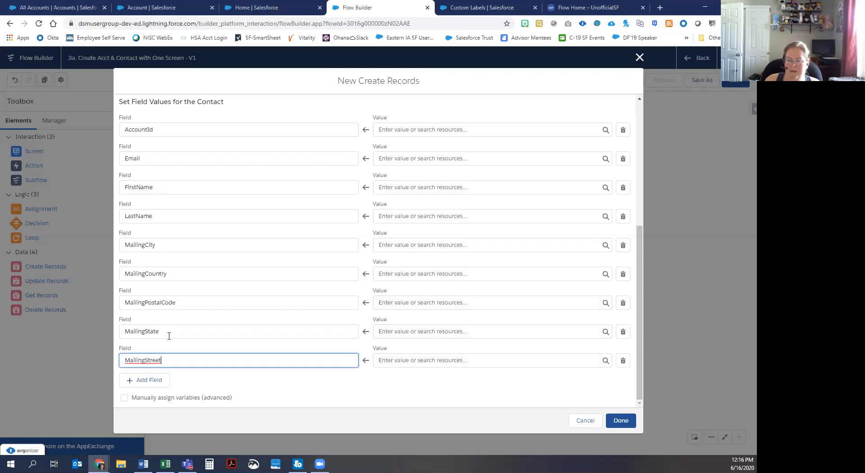
left_click(154, 379)
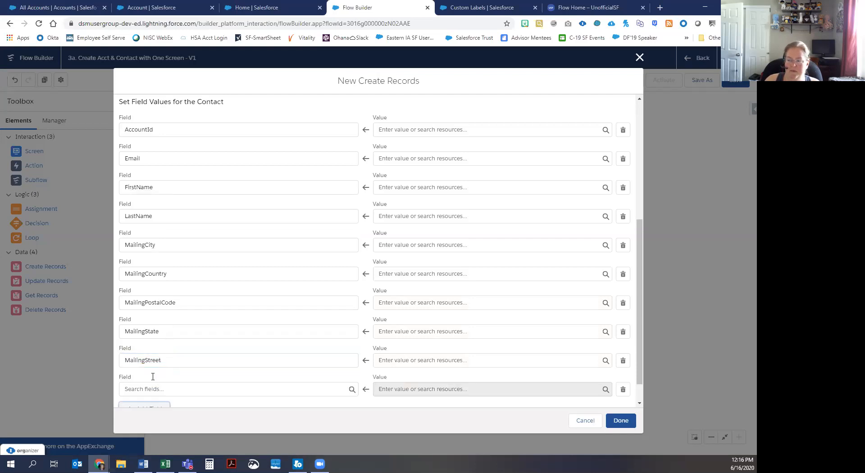
type("Ph")
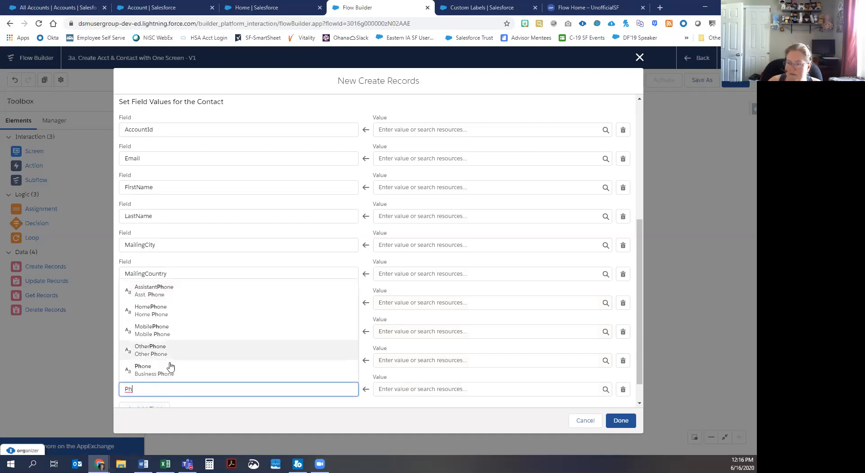
left_click(169, 371)
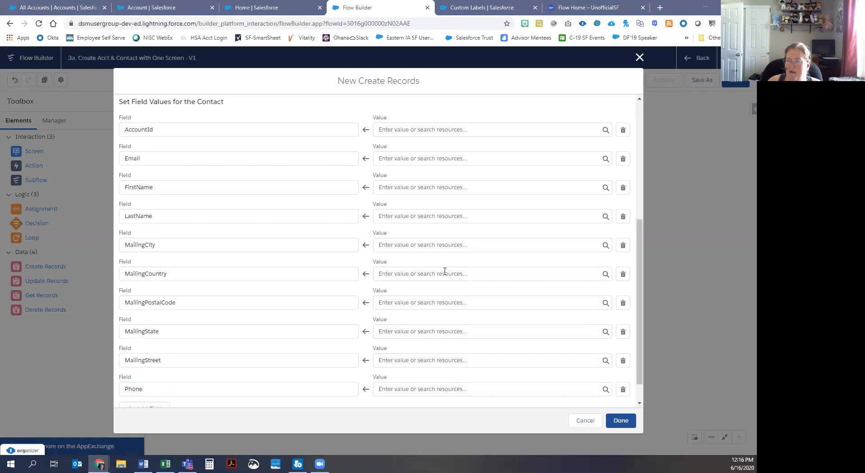
scroll(444, 271, "up", 2)
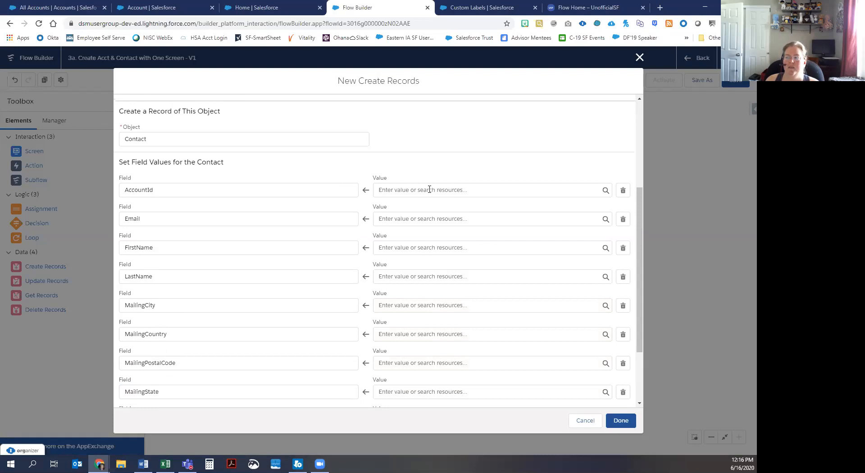
Step: Set the AccountId value to the Id from create_Acct
left_click(430, 189)
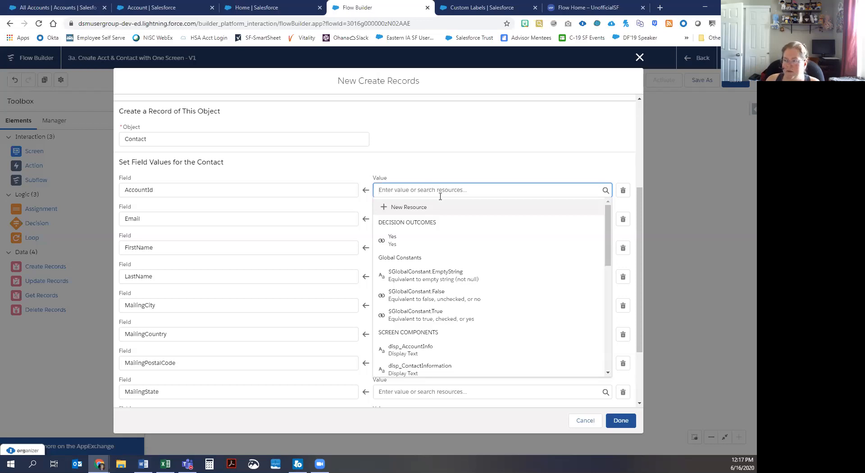
left_click_drag(609, 223, 618, 344)
scroll(501, 243, "up", 4)
scroll(493, 237, "down", 3)
left_click(449, 231)
type("a")
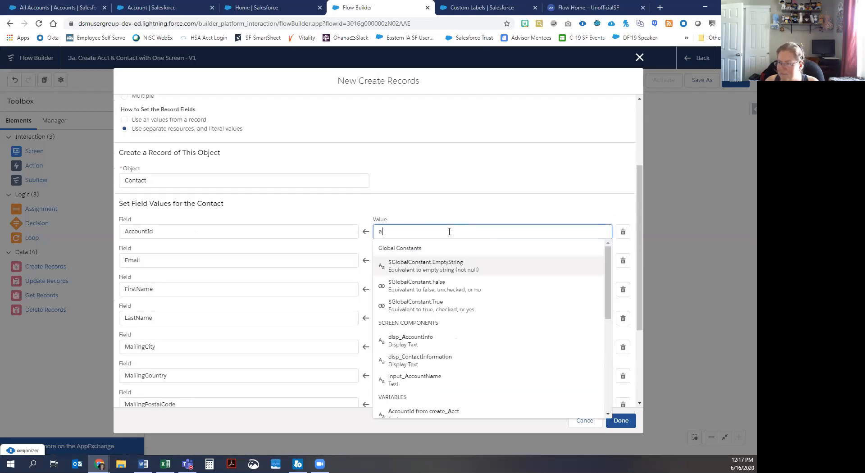
type("cc")
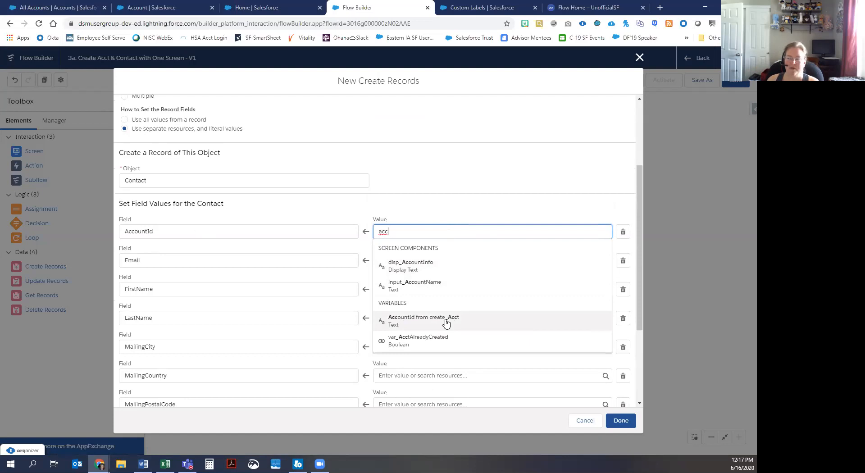
left_click(398, 321)
Step: Map Email, FirstName and LastName to var_Email, var_FirstName and var_LastName
left_click(390, 260)
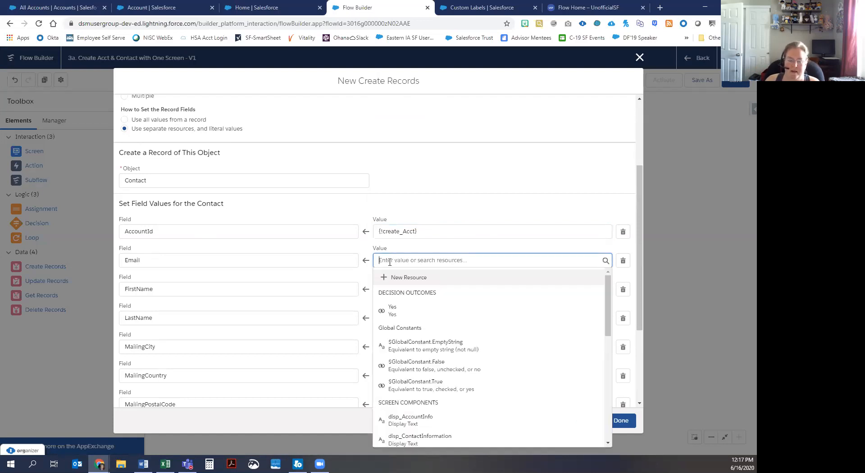
type("emai")
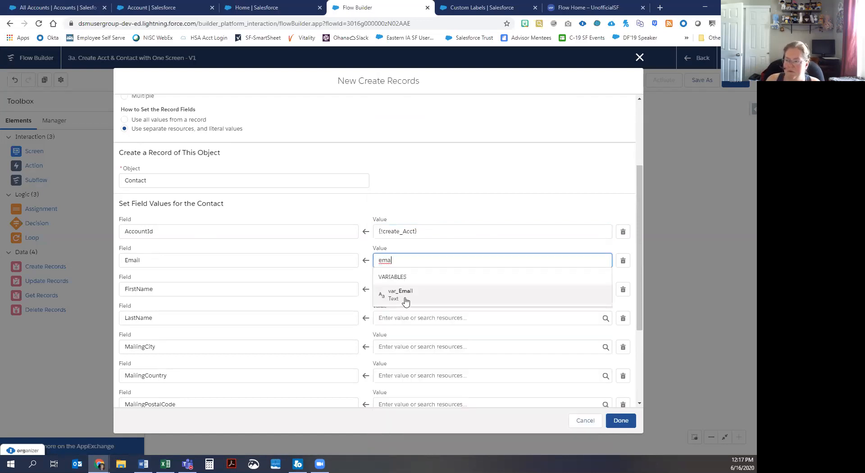
left_click(404, 294)
left_click(404, 295)
type("first")
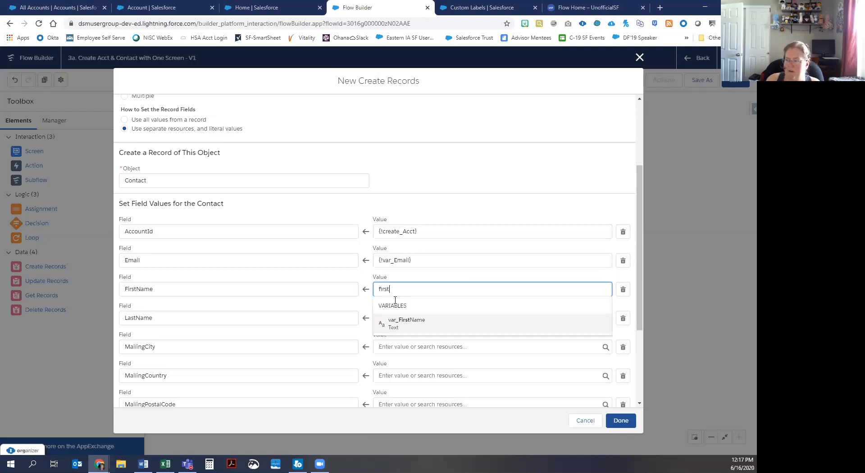
left_click(398, 315)
left_click(402, 321)
type("last")
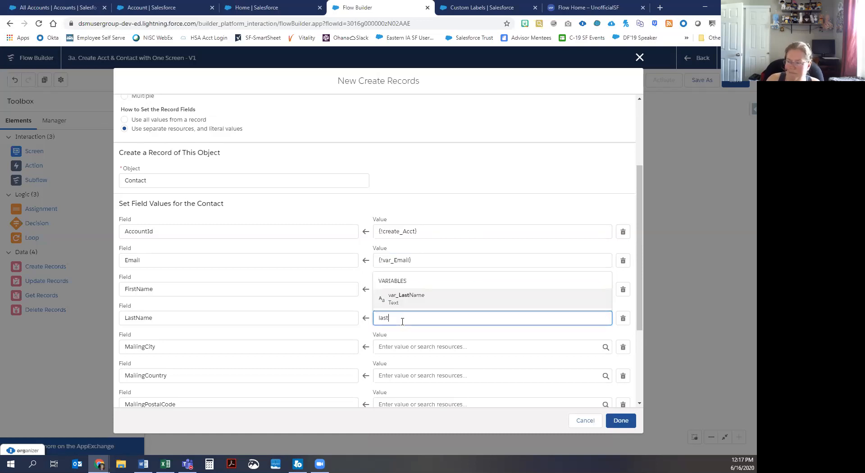
left_click(409, 297)
Step: Map MailingCity, MailingCountry and MailingPostalCode to var_AddressCity, var_AddressCountry and var_AddressPostalCode
left_click(408, 346)
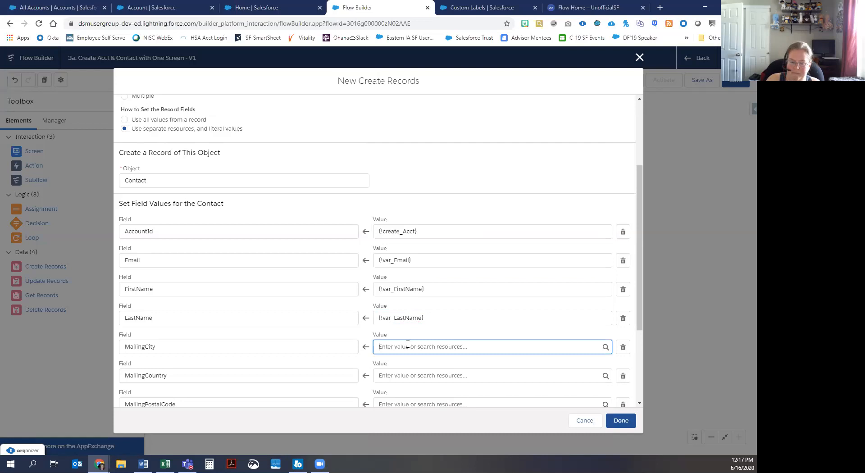
type("city")
left_click(410, 330)
left_click(404, 376)
type("cou")
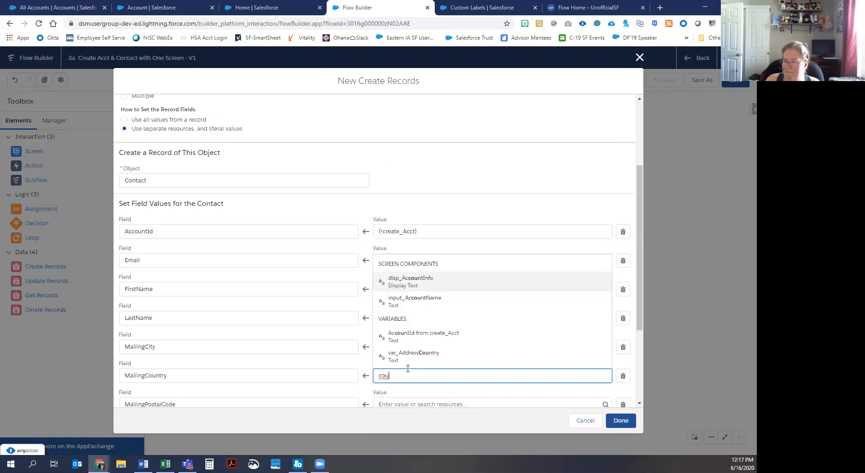
left_click(410, 356)
scroll(410, 360, "down", 2)
scroll(410, 358, "down", 1)
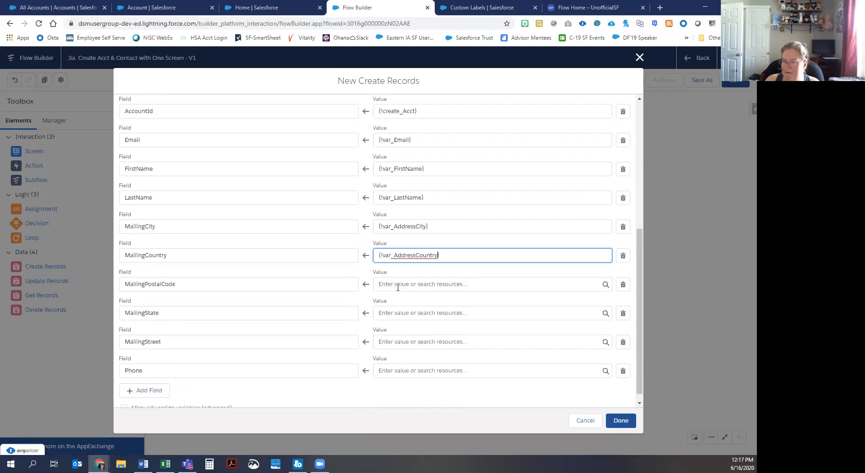
left_click(397, 285)
type("post")
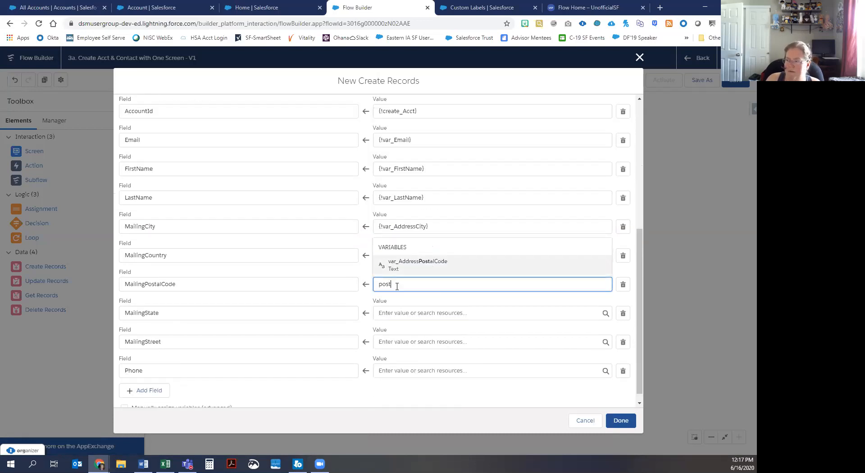
left_click(401, 265)
Step: Map MailingState, MailingStreet and Phone to var_AddressState, var_Address_Street and var_Phone, then finish create_Contact
left_click(395, 312)
type("stat")
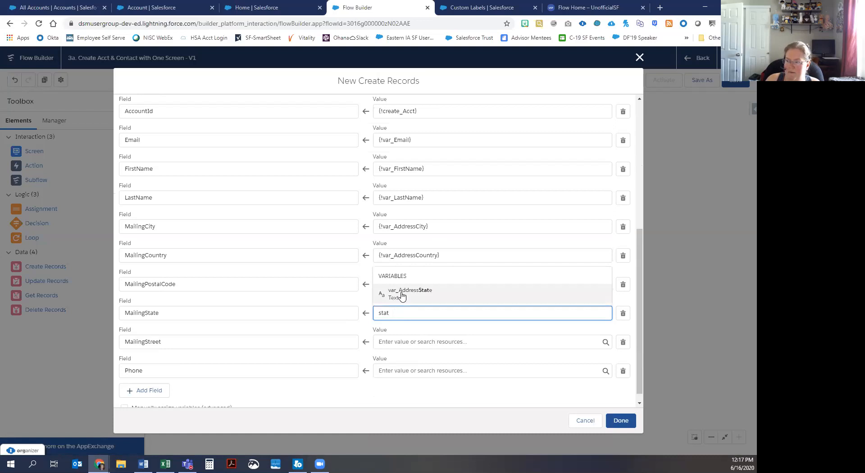
left_click(401, 295)
left_click(397, 341)
type("stre")
left_click(402, 325)
left_click(406, 371)
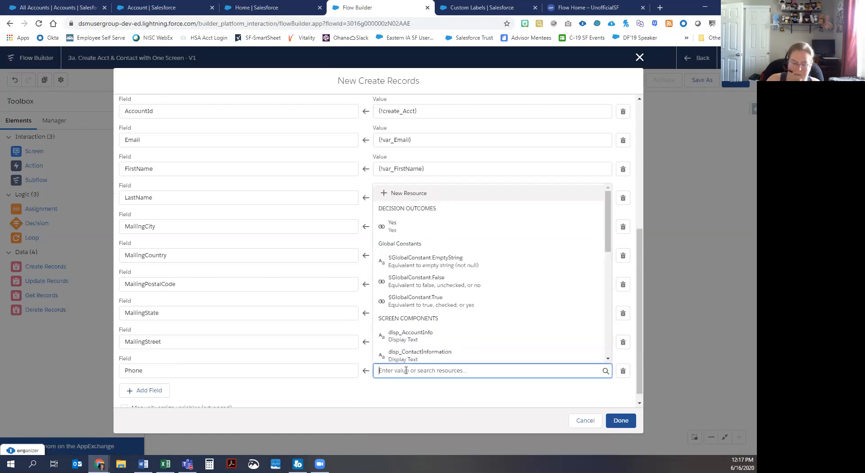
type("pho")
left_click(409, 349)
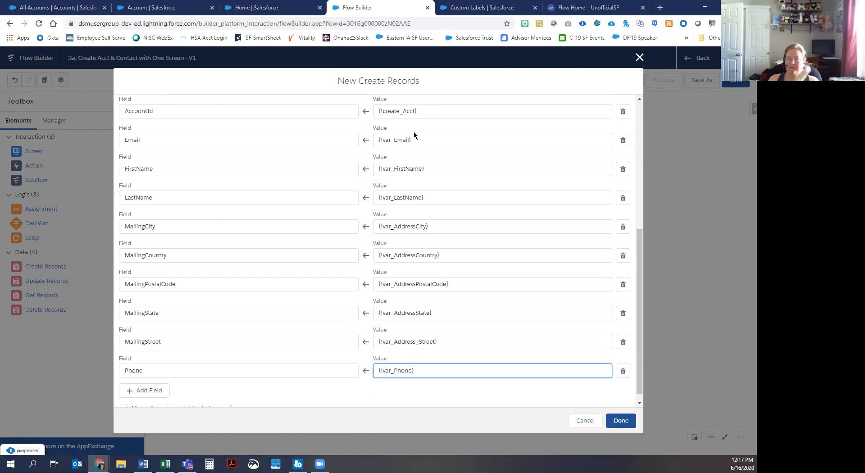
left_click(620, 420)
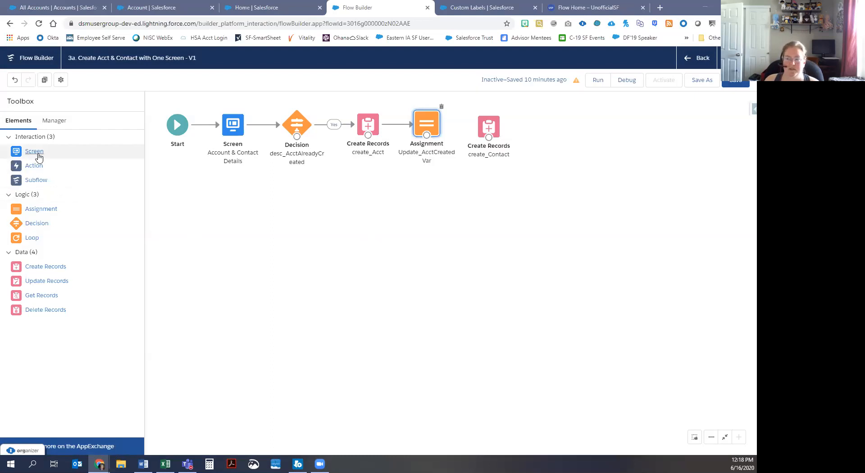
Step: Drag a Screen element from the Toolbox onto the canvas beside create_Contact
left_click_drag(39, 156, 553, 120)
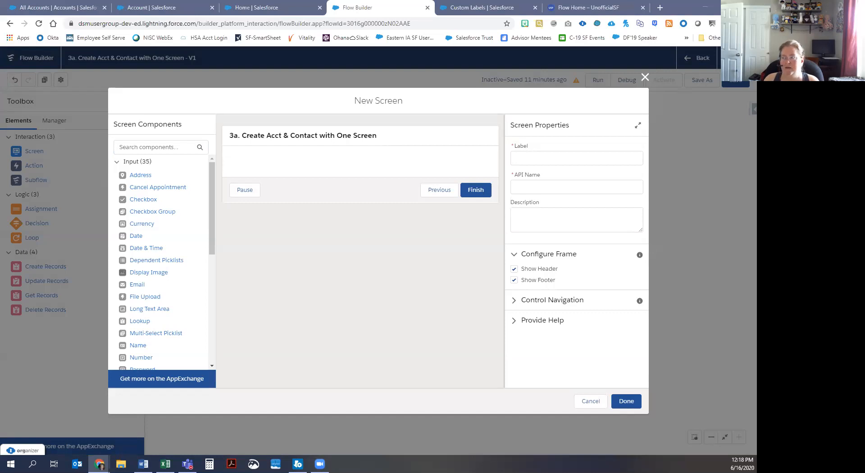
Step: Label the new screen scrn_Success and fill its API name
left_click(524, 161)
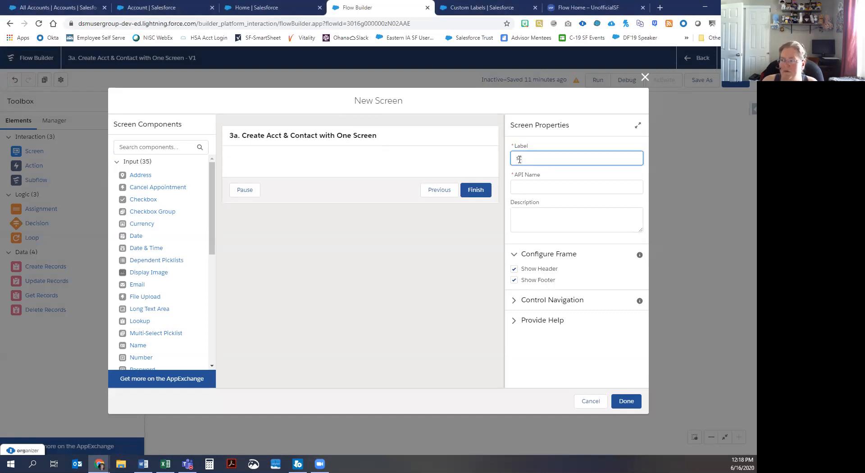
type("scrn")
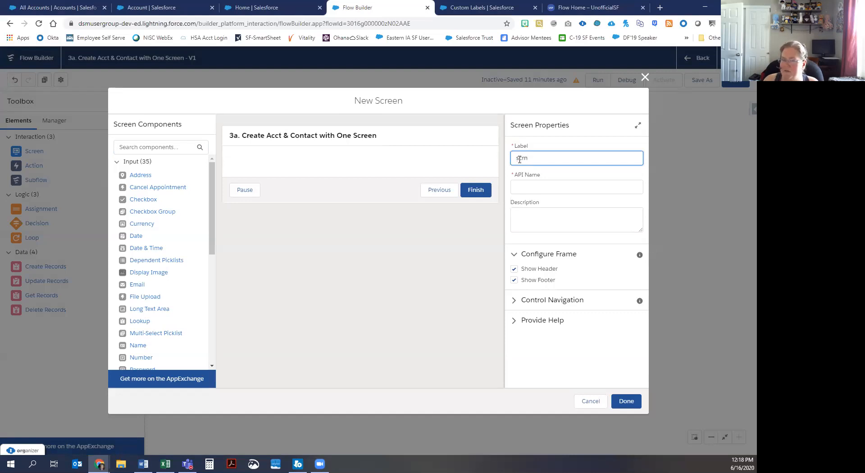
type("_Succes")
type("s")
left_click(519, 184)
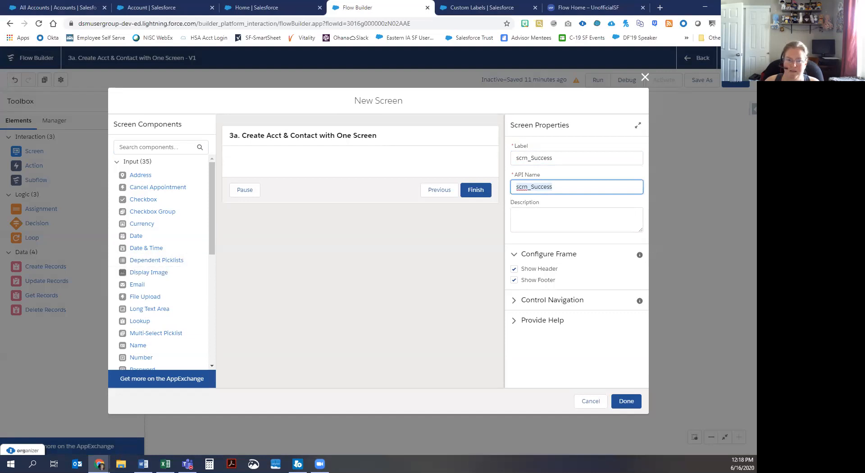
Step: Add a Display Text component with API name SuccessMsg and open its resource list
left_click_drag(212, 207, 208, 332)
left_click_drag(146, 364, 291, 165)
left_click(530, 159)
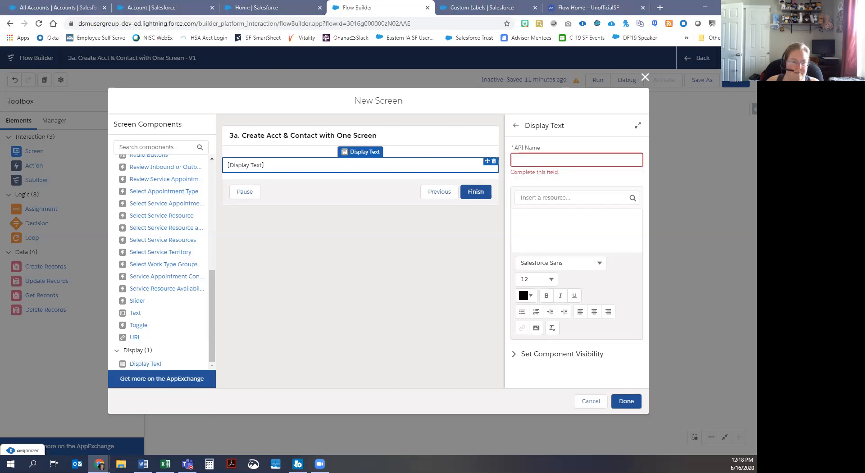
left_click(555, 155)
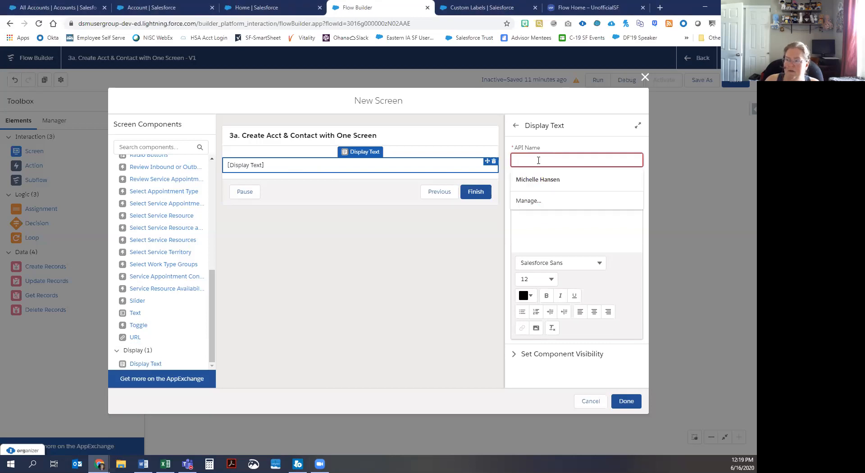
type("Succes")
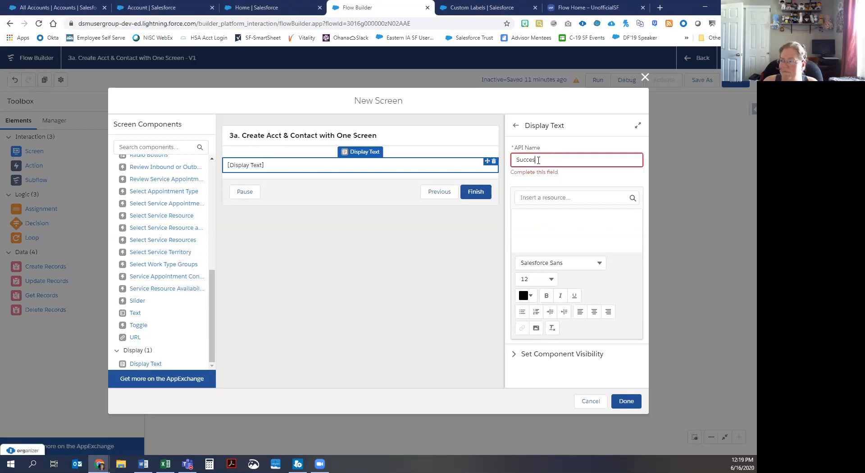
type("sMsg")
key("Tab")
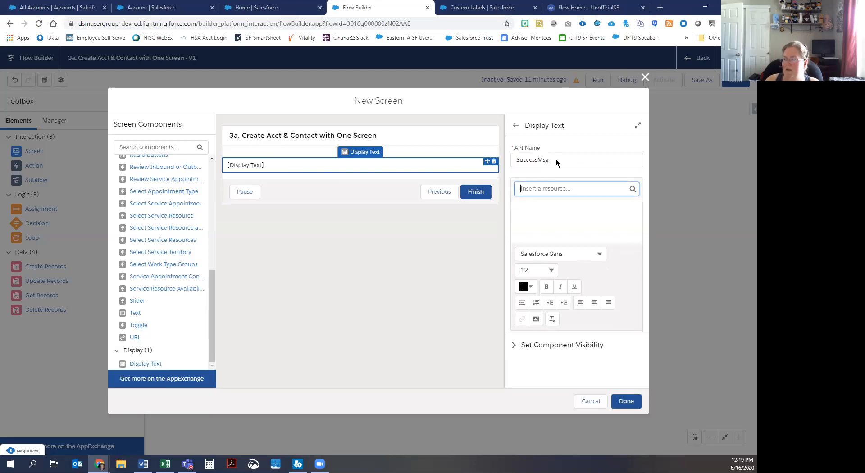
left_click(568, 189)
Step: Create a new Text Template resource named tt_SuccessMessage
left_click(570, 207)
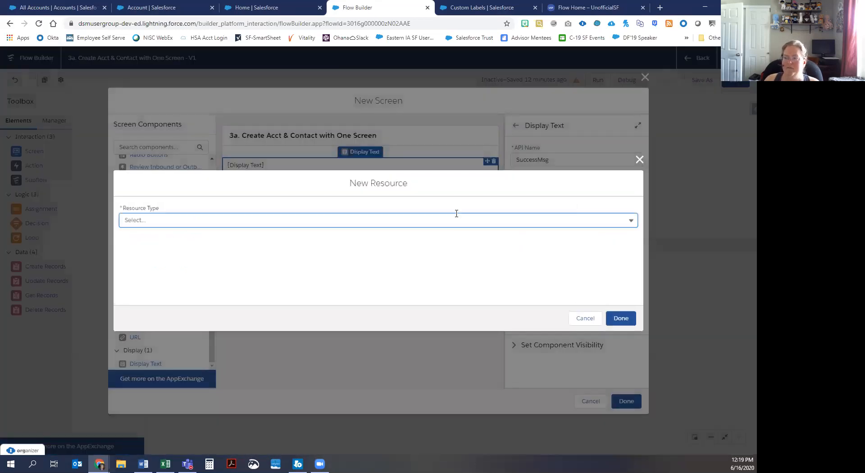
left_click(456, 215)
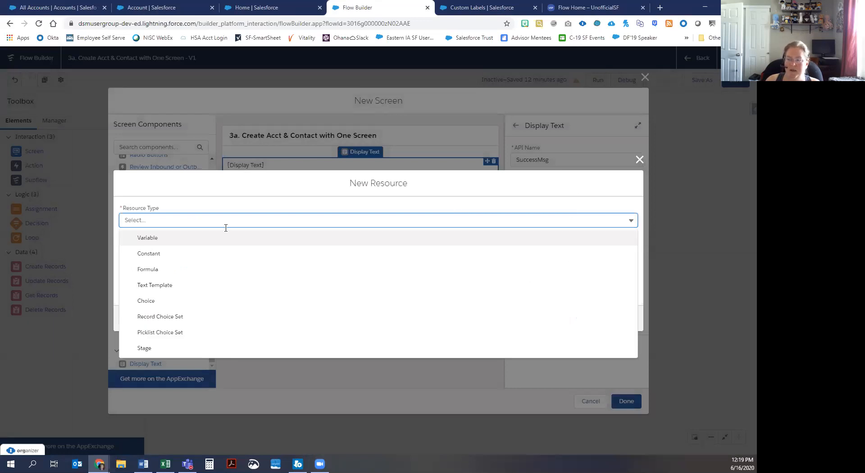
left_click(165, 284)
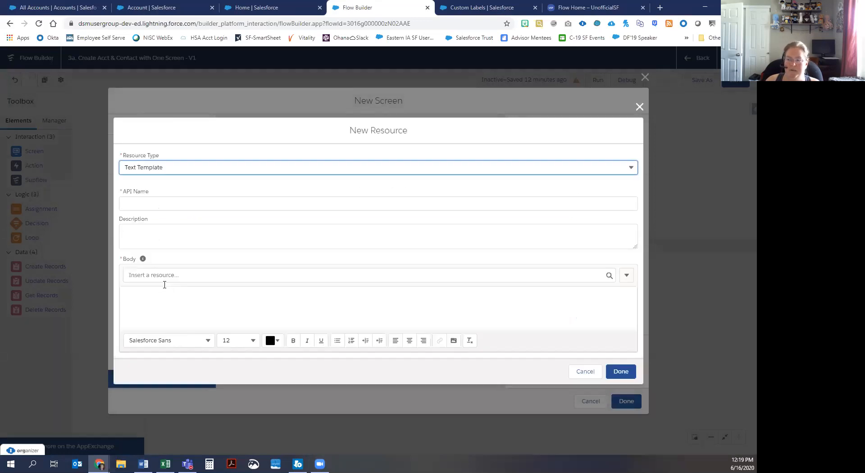
left_click(207, 206)
type("tt_SuccessMessage")
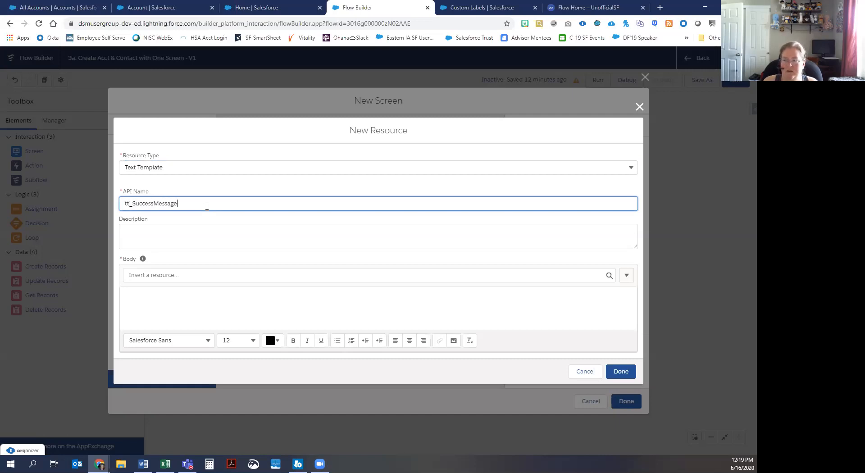
key("Tab")
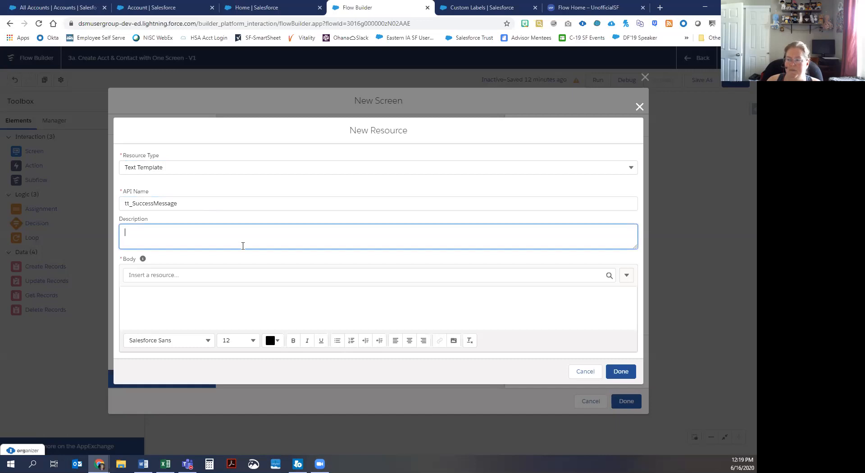
Step: Paste "Account and Contact were successfully created." into the body with the Done checkmark image below
left_click(275, 295)
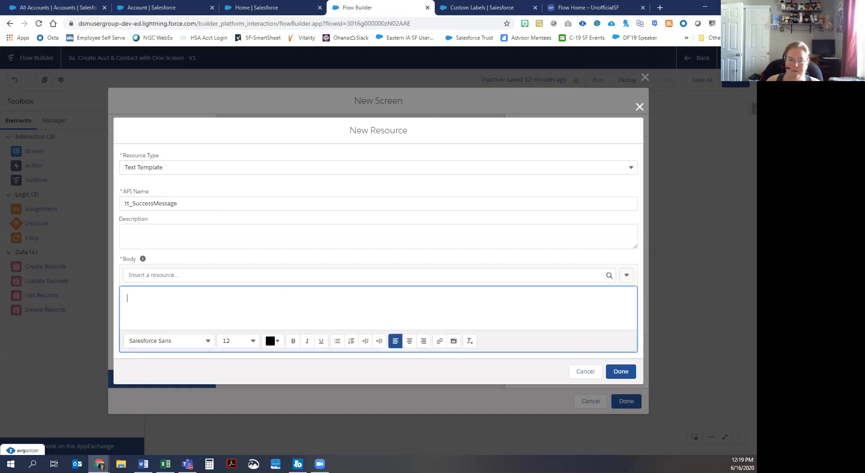
key("alt+Tab")
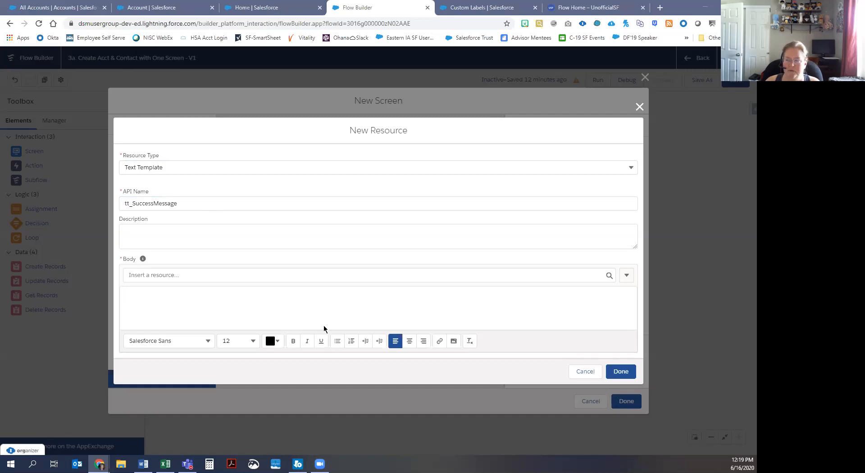
left_click(353, 296)
type("Account and Contact were successfully created.")
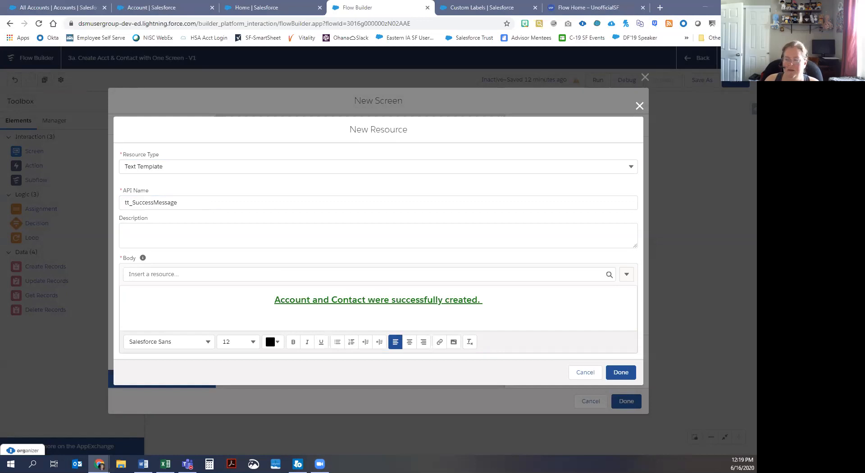
left_click(478, 305)
key("Return")
key("ctrl+v")
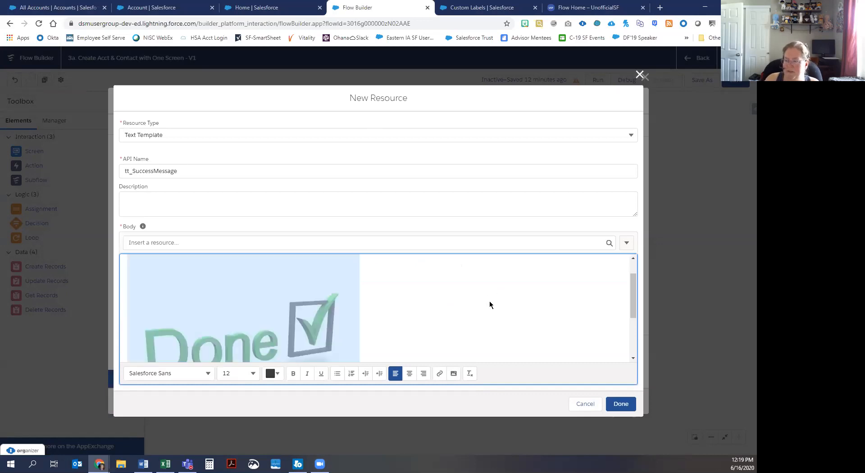
Step: Centre the Done image and delete the blank line above it
left_click(409, 374)
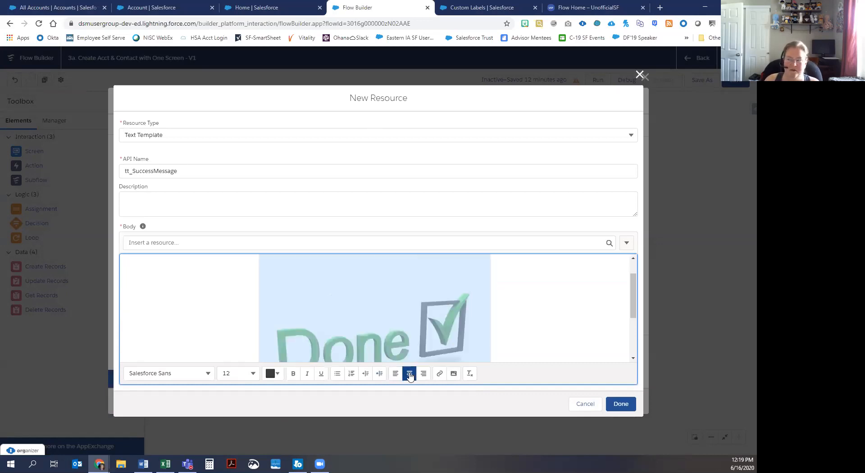
left_click(509, 310)
scroll(496, 308, "up", 1)
left_click(477, 278)
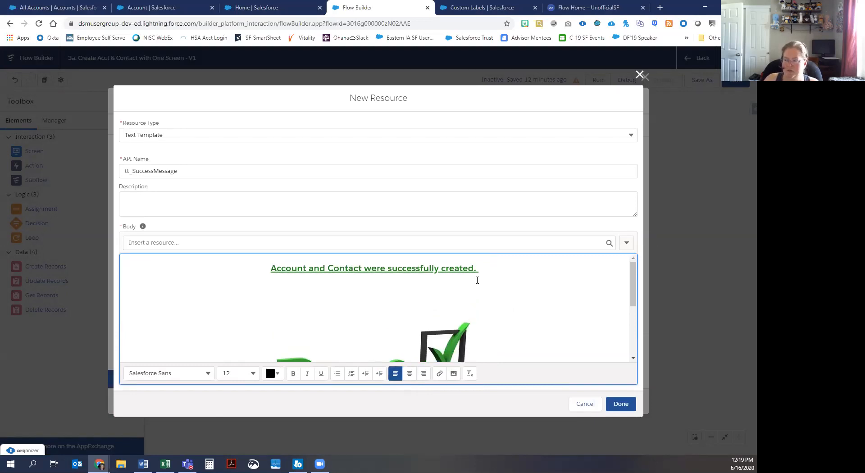
key("Delete")
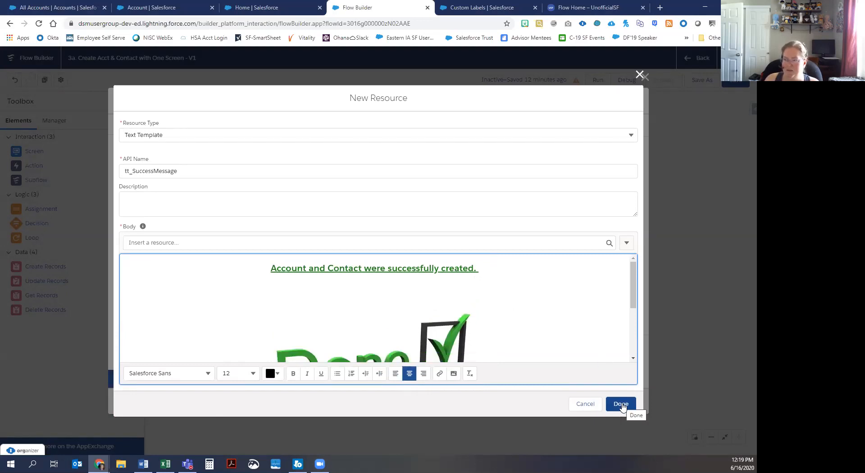
scroll(383, 334, "down", 2)
scroll(386, 330, "up", 1)
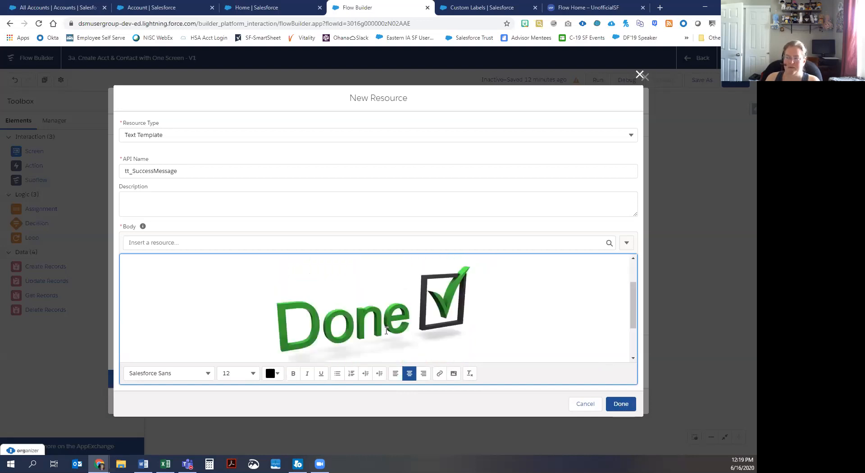
scroll(386, 330, "up", 1)
Step: Save tt_SuccessMessage into scrn_Success and connect the Assignment to create_Contact
left_click(626, 408)
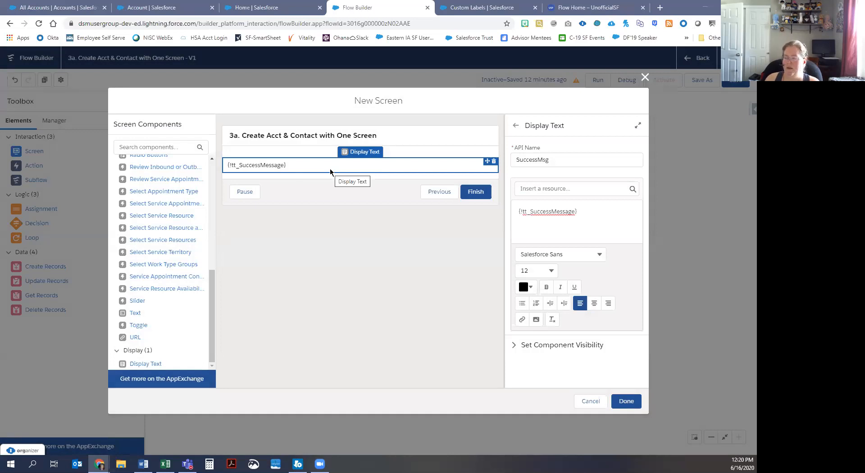
left_click(627, 402)
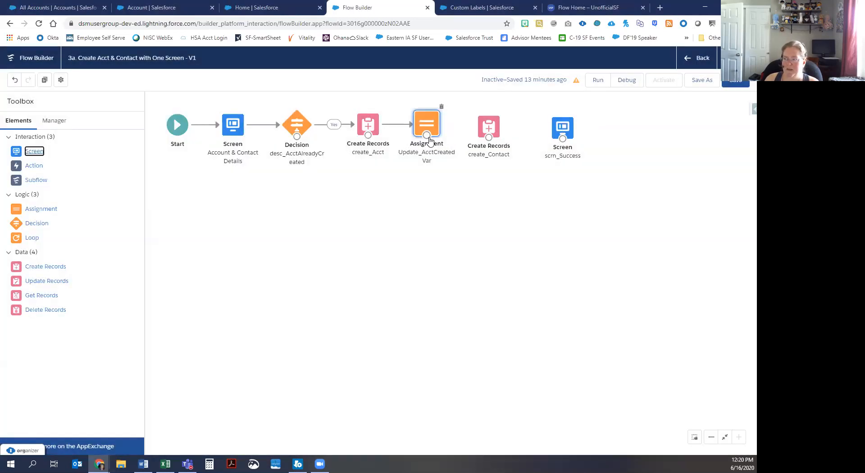
left_click_drag(429, 138, 490, 129)
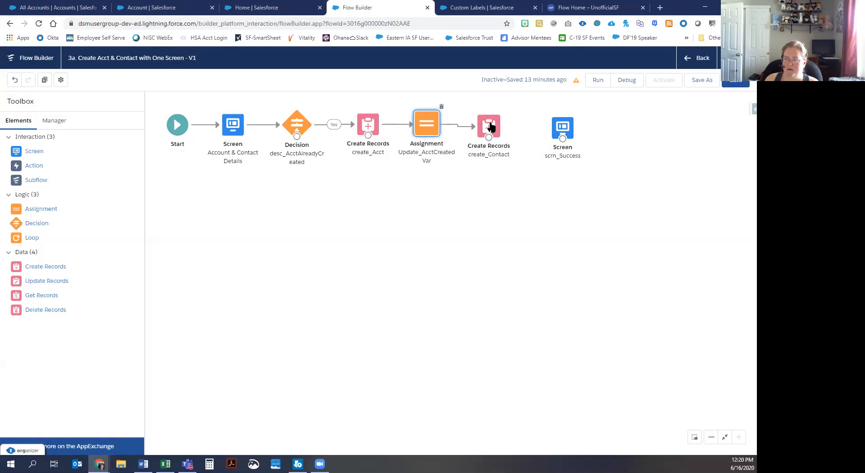
left_click(491, 128)
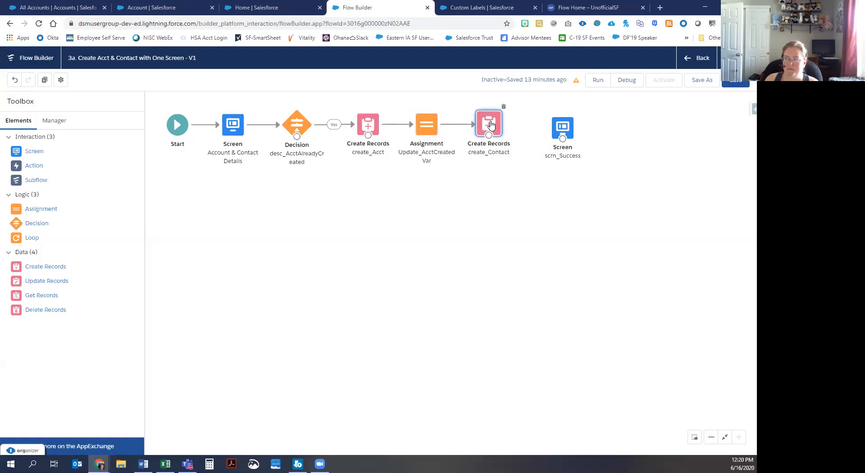
Step: Connect create_Contact to scrn_Success and line the screen up on the canvas
left_click_drag(558, 131, 559, 131)
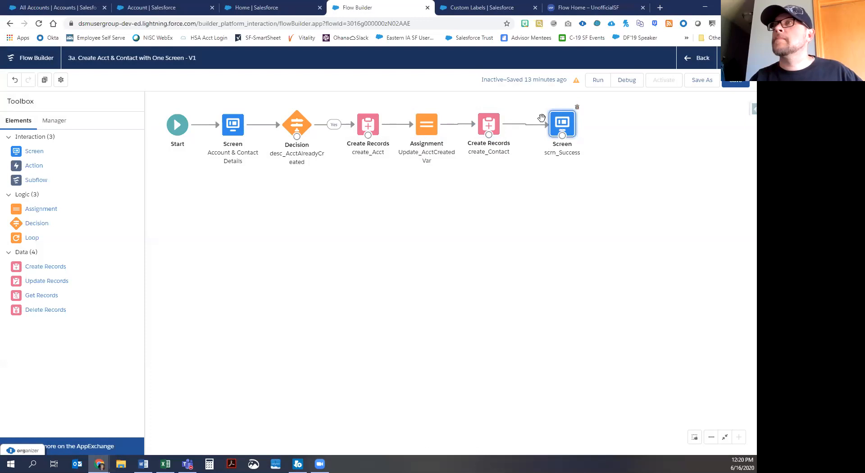
left_click(489, 128)
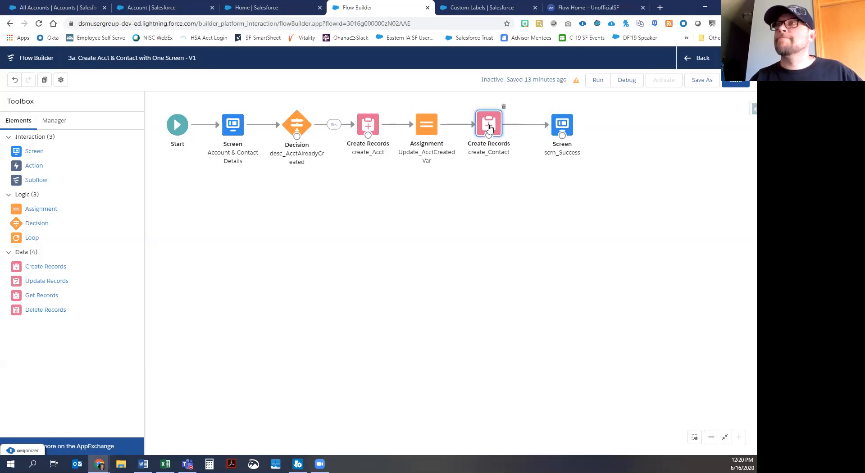
left_click(613, 128)
left_click(564, 128)
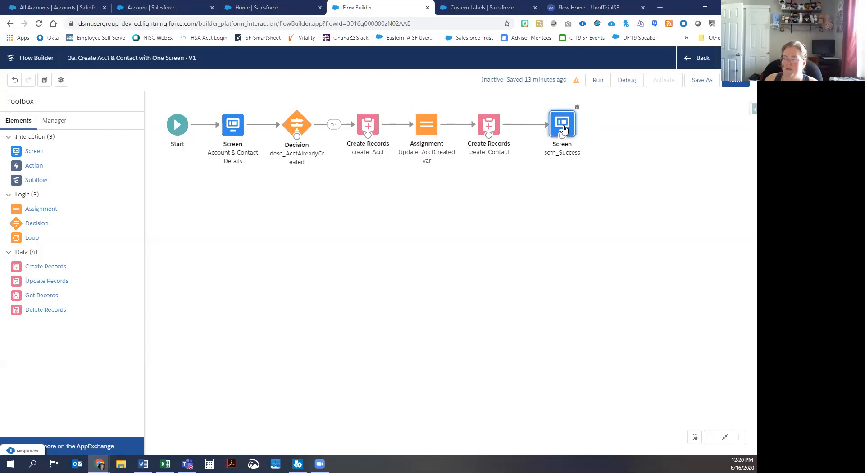
left_click_drag(564, 127, 564, 126)
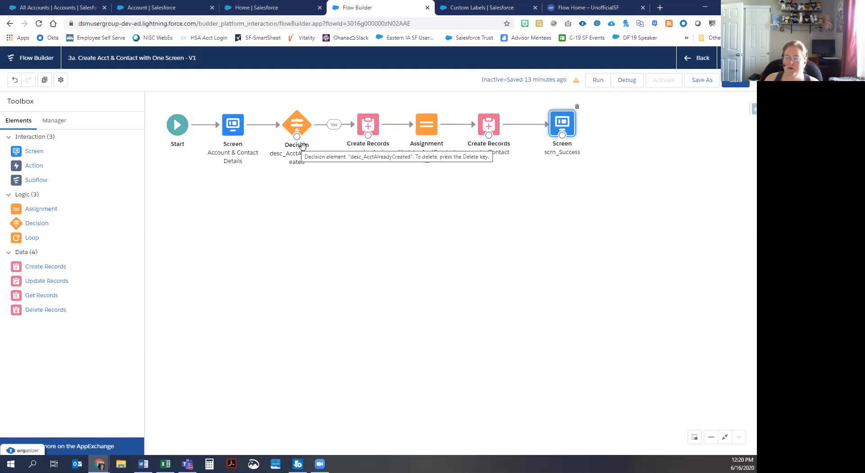
left_click(694, 437)
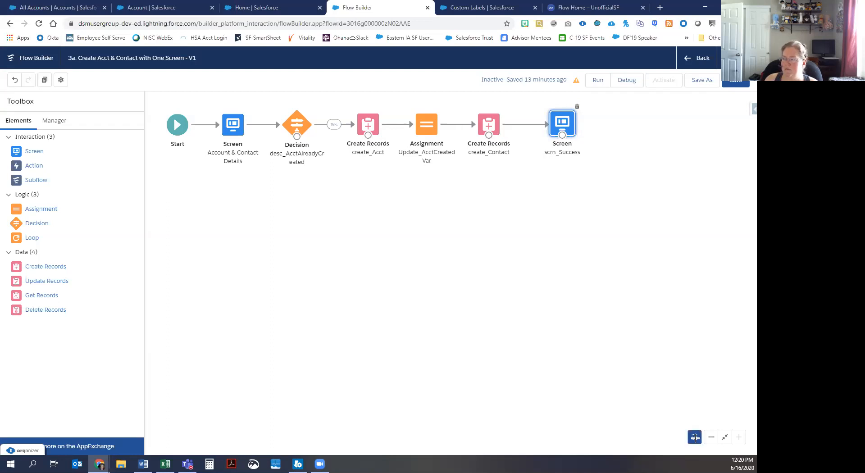
Step: Move create_Contact and scrn_Success below the Assignment
left_click_drag(610, 164, 475, 100)
left_click_drag(479, 132, 417, 207)
left_click(492, 243)
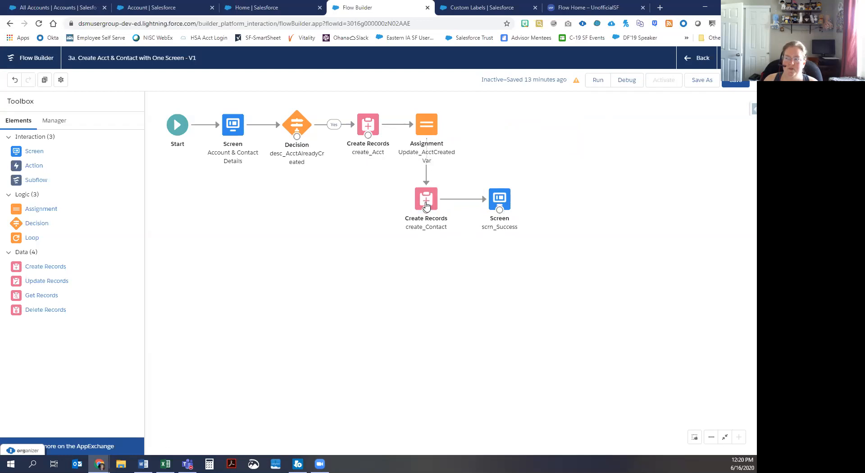
Step: Replace the Decision's Yes connector so Yes goes to create_Contact and the other outcome to create_Acct
left_click_drag(296, 138, 409, 196)
left_click(333, 128)
key("Delete")
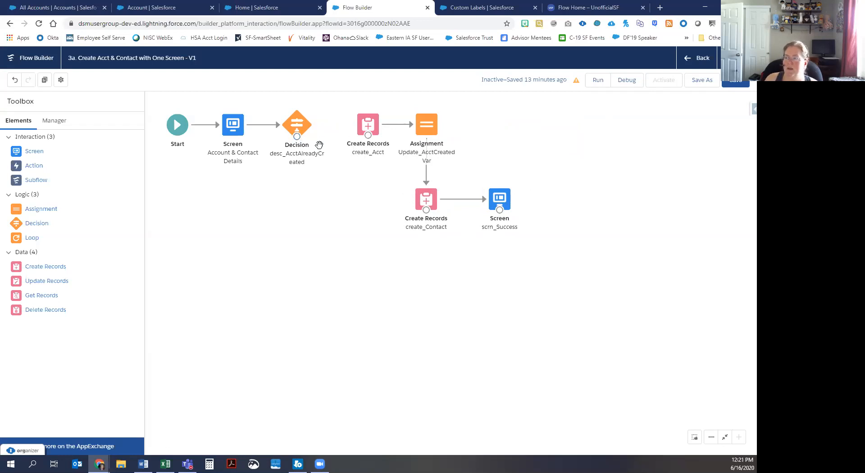
left_click_drag(296, 137, 425, 198)
left_click(500, 293)
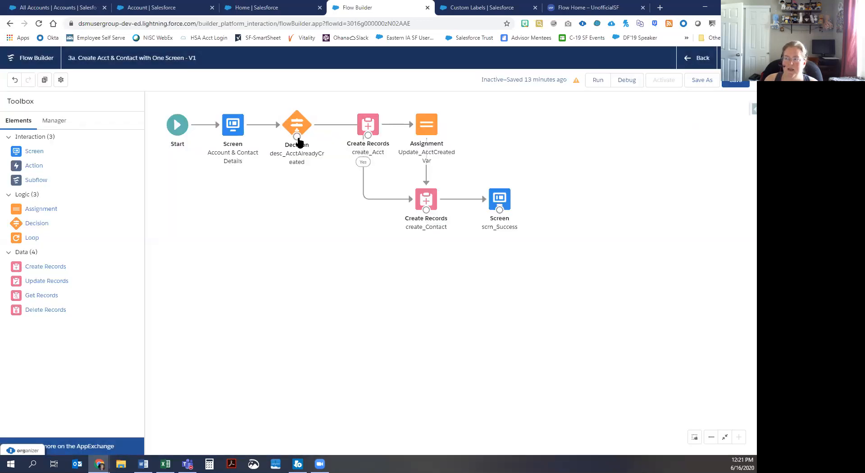
left_click_drag(297, 136, 369, 131)
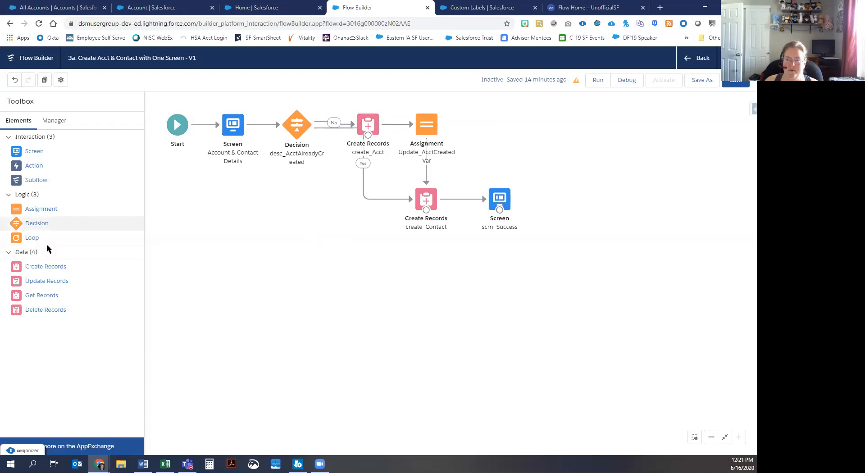
left_click(492, 10)
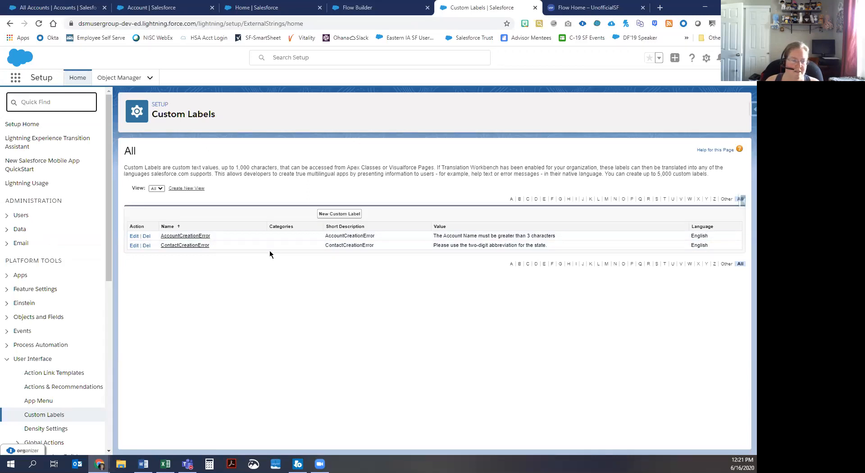
left_click(194, 236)
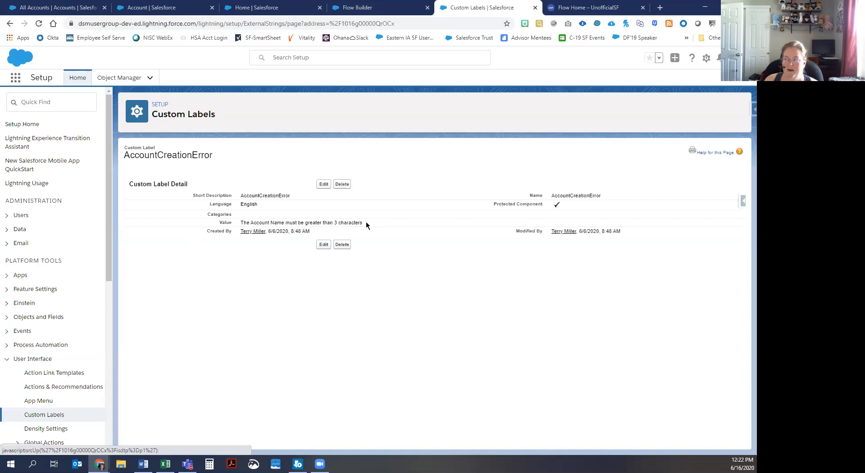
left_click(372, 9)
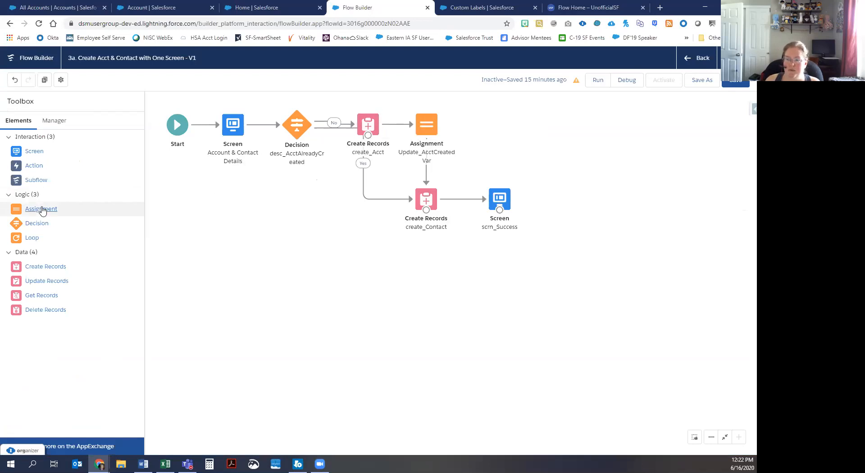
Step: Add an Assignment element labelled assign_AcctCreateError
left_click_drag(41, 209, 308, 223)
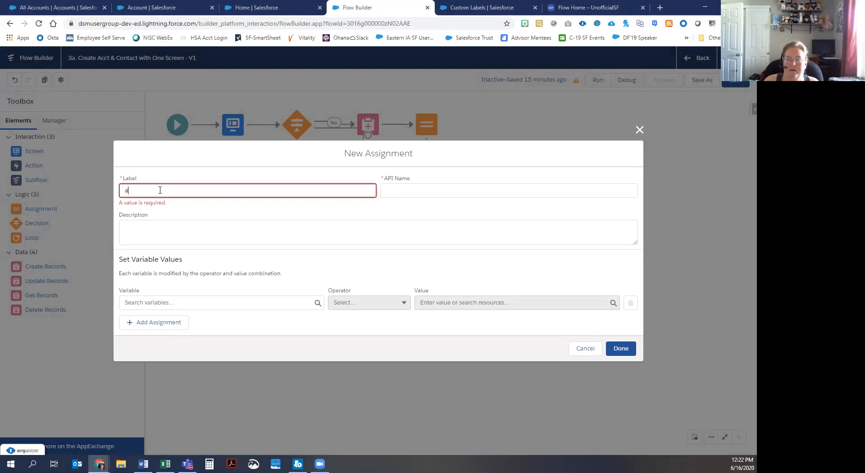
type("gn")
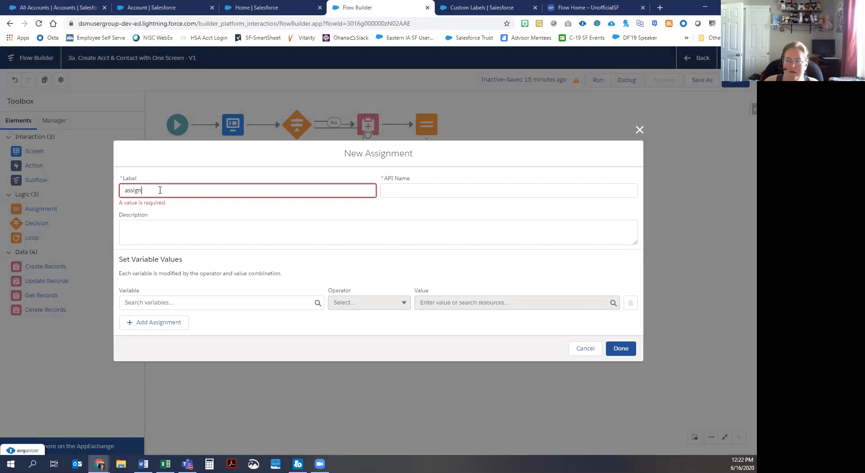
type("_AcctCreateError")
key("Tab")
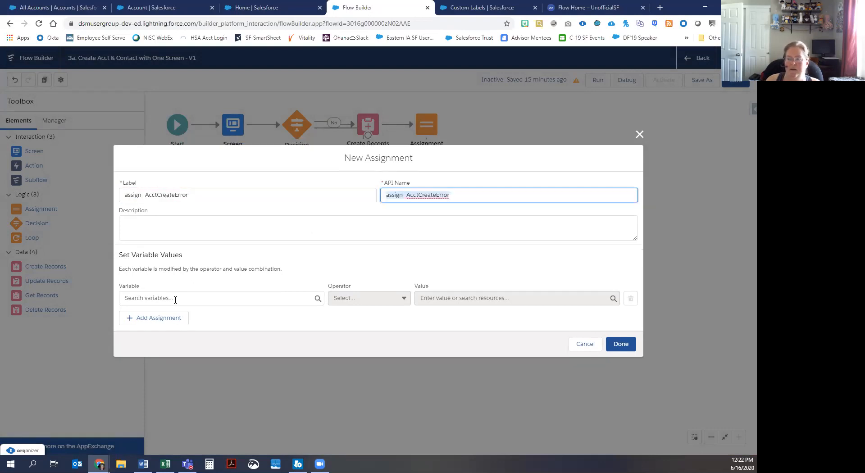
Step: Create a Text variable var_ErrorMessage as the assignment target, then start a new resource for its value
left_click(175, 299)
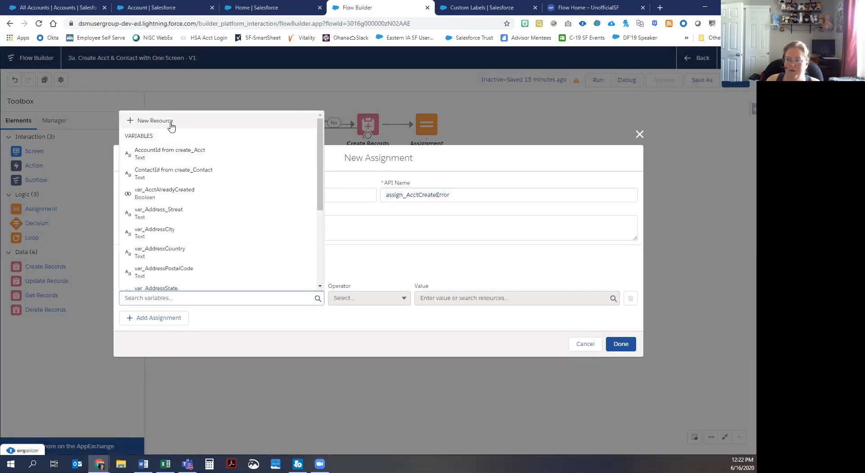
left_click(171, 122)
left_click(159, 219)
left_click(160, 236)
key("Tab")
type("var_ErrorMessage")
left_click(152, 306)
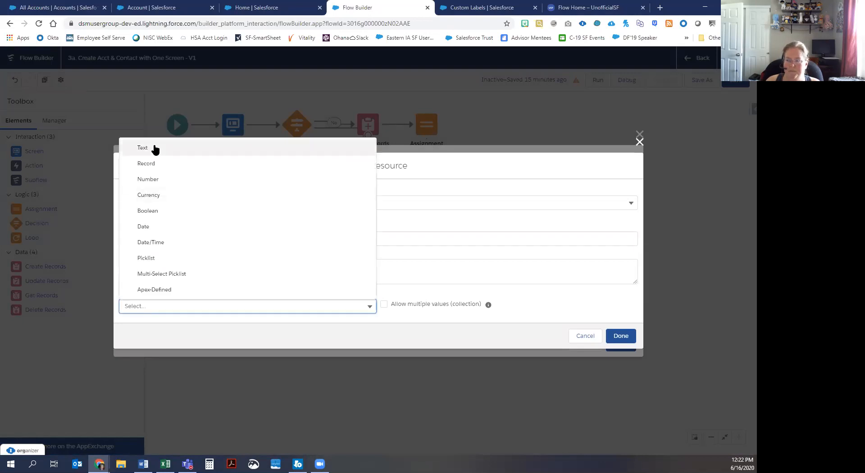
left_click(154, 148)
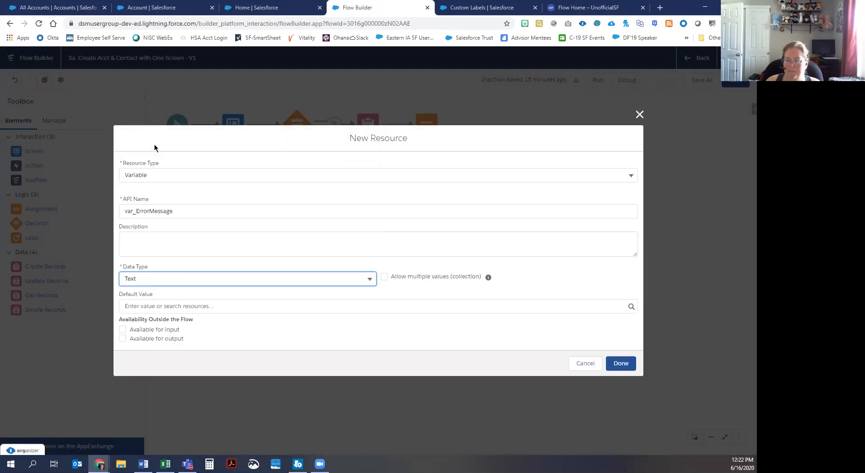
left_click(618, 367)
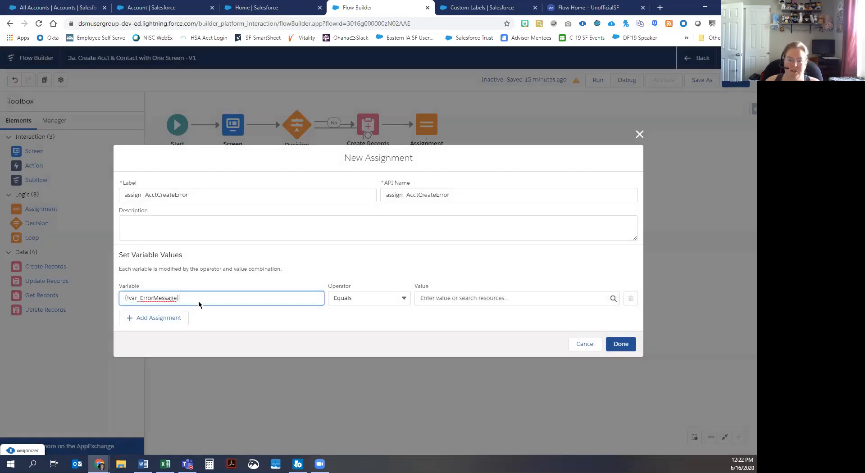
left_click(447, 298)
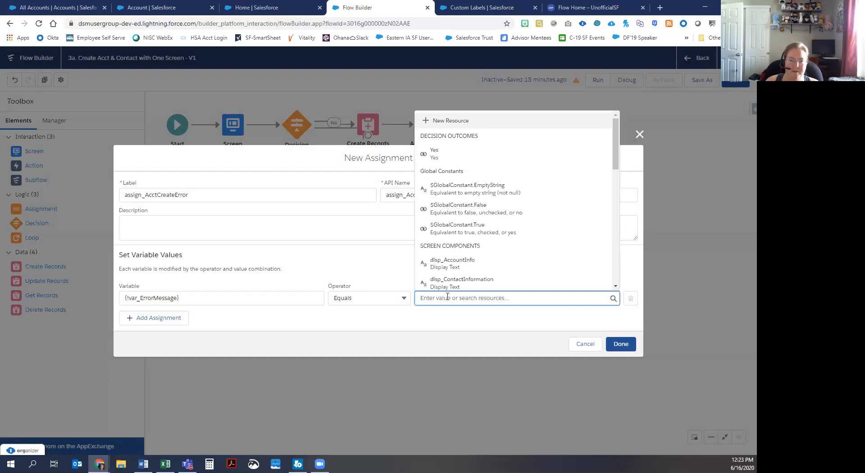
left_click(454, 121)
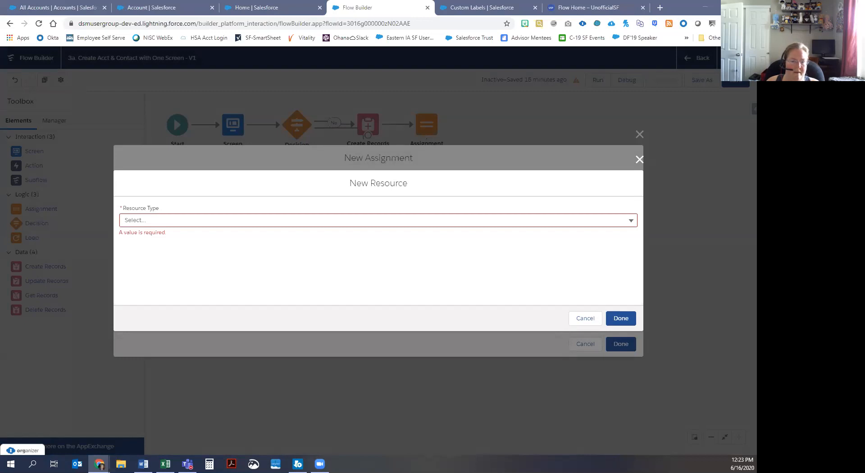
Step: Make the new resource a formula named fx_AcctCreateError, with a description about pulling the custom label's error text
left_click(171, 221)
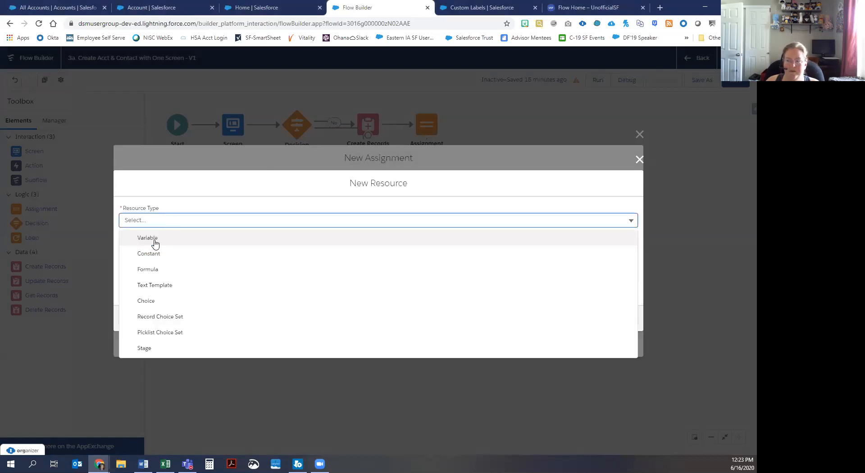
left_click(150, 270)
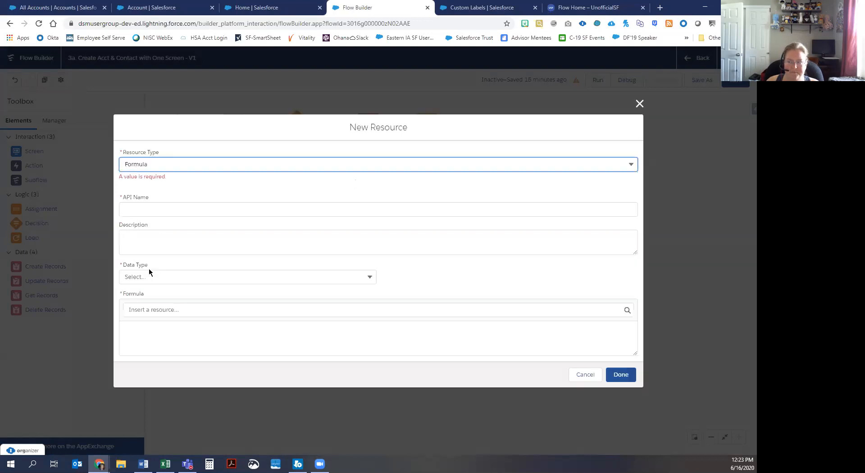
left_click(152, 207)
type("fx_")
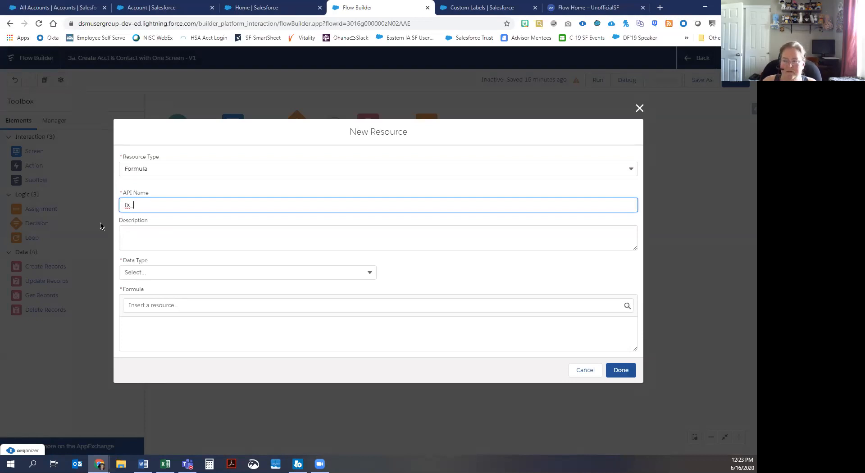
type("AcctCreateError")
key("Tab")
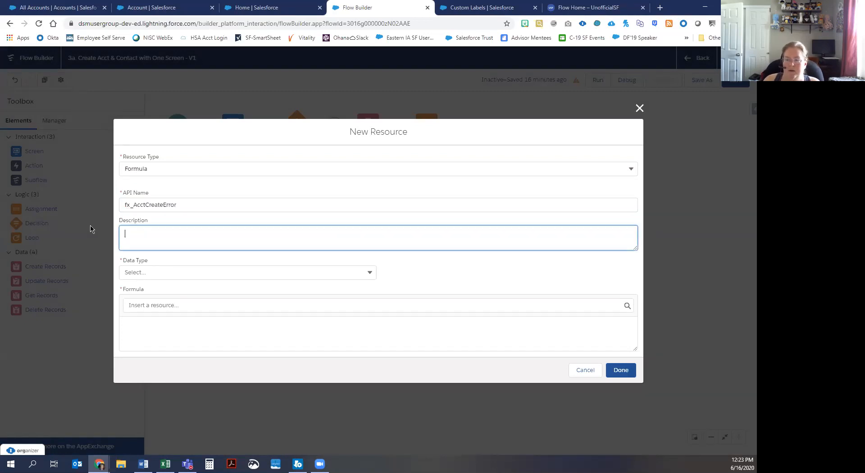
type("formu")
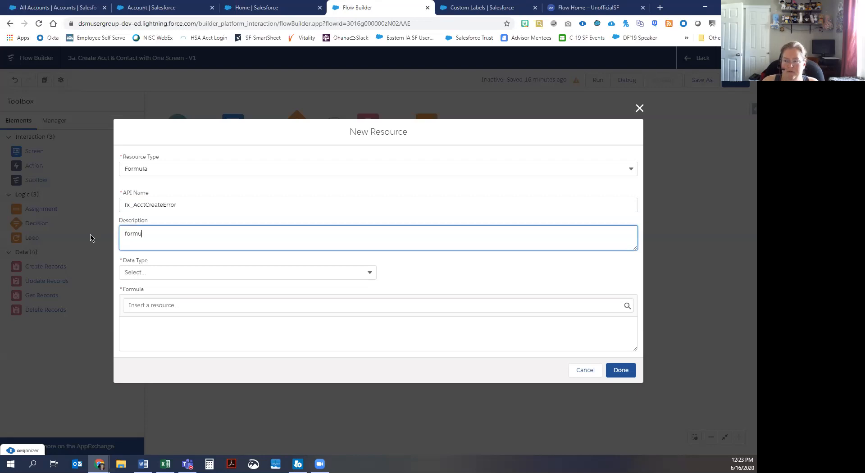
type("la to pull in the error text from the ap")
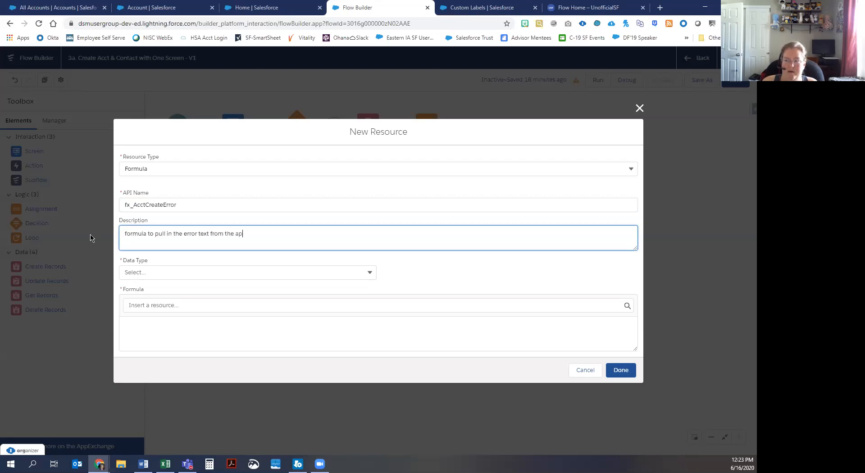
type("propriate custom label")
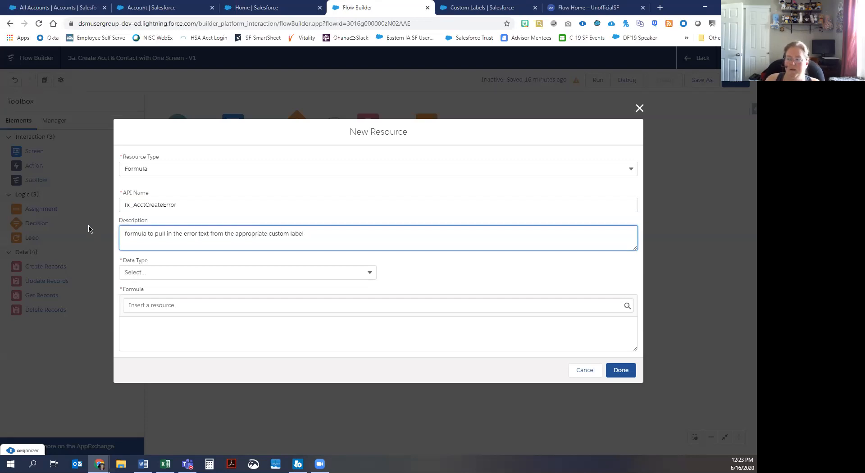
Step: Give the formula Text type and the value {!$Label.AccountCreationError}, and save it as the value
left_click(142, 270)
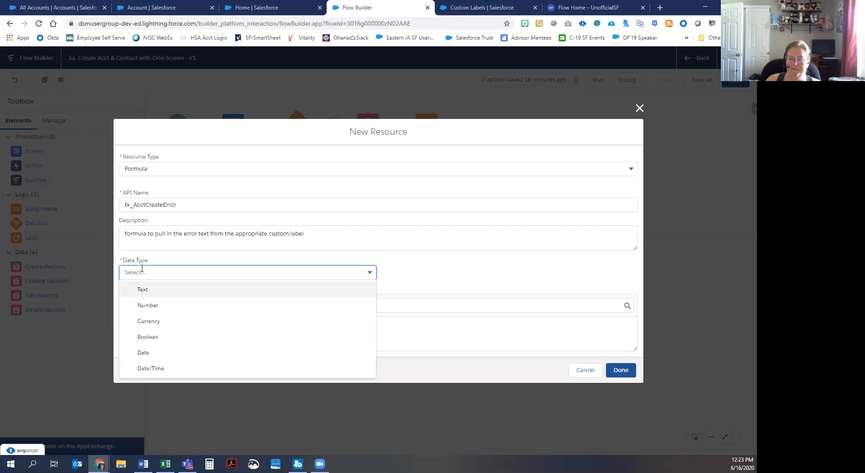
left_click(147, 291)
left_click(149, 303)
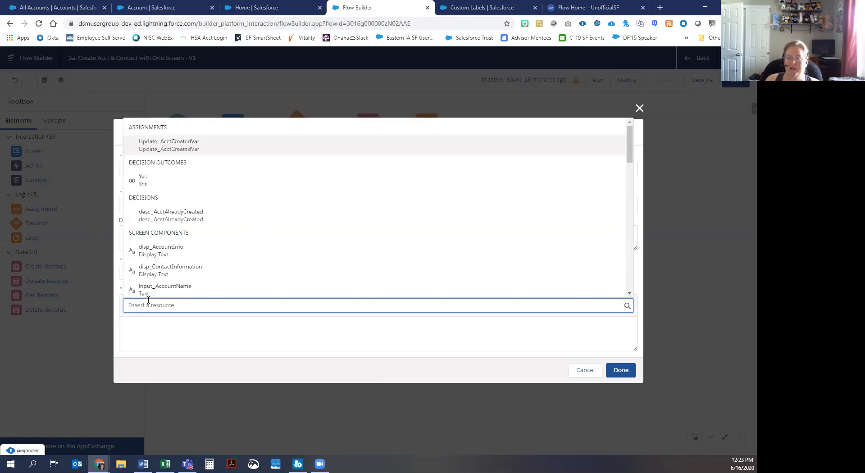
scroll(149, 270, "down", 6)
scroll(149, 267, "down", 10)
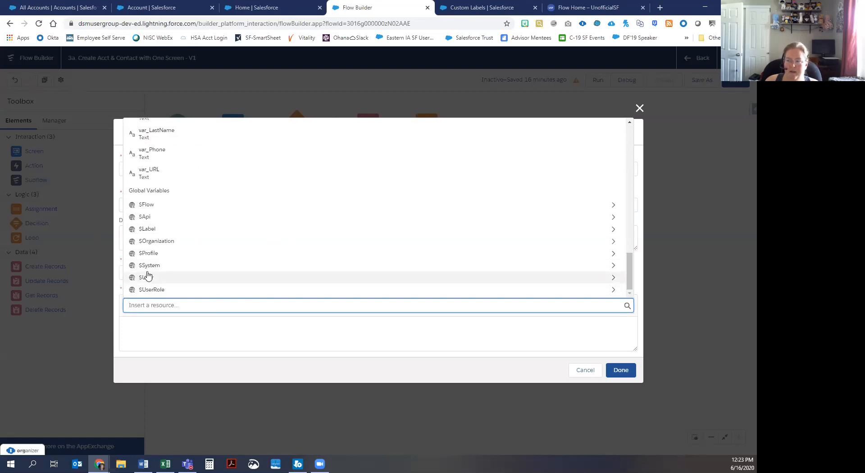
left_click(147, 229)
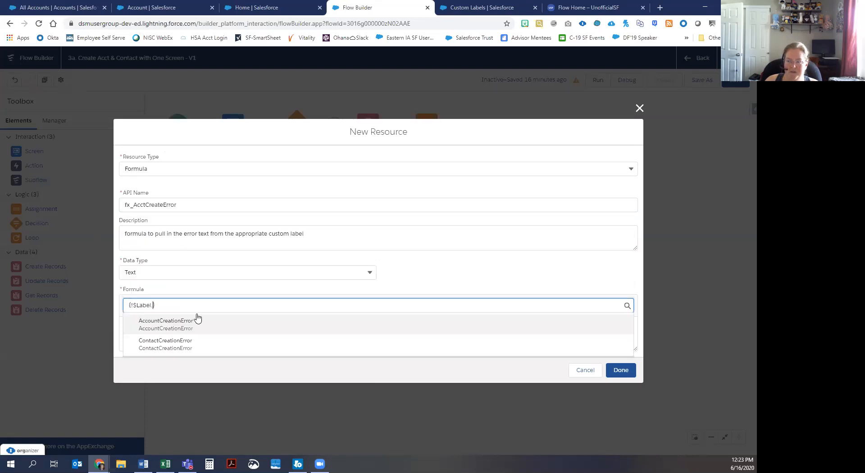
left_click(167, 325)
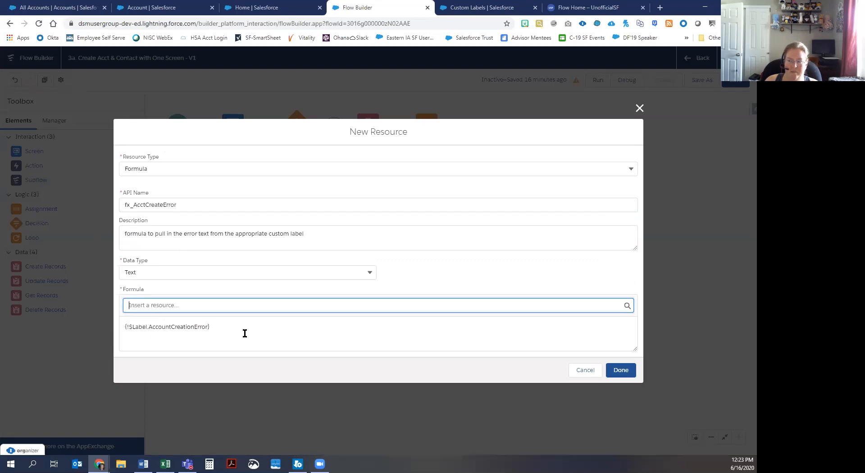
left_click(216, 326)
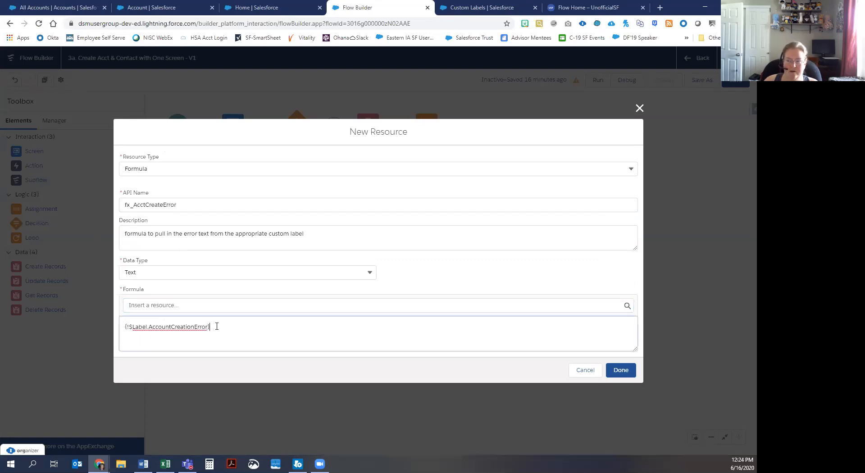
left_click(621, 370)
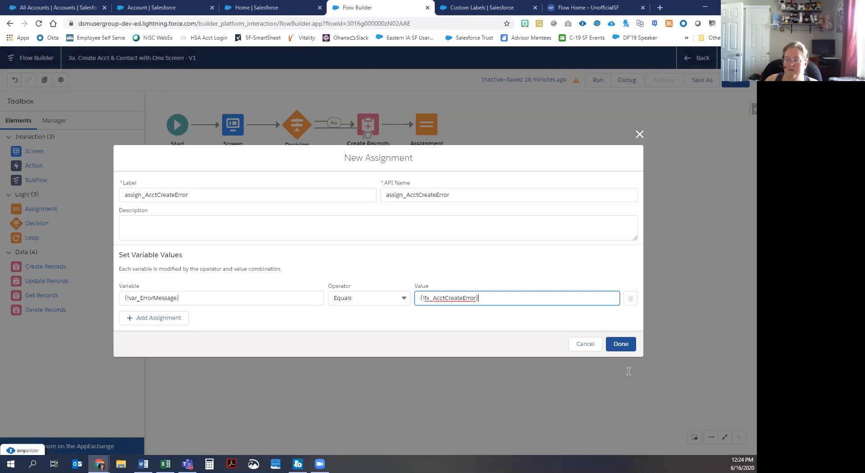
Step: Save the assign_AcctCreateError assignment to the canvas
left_click(219, 299)
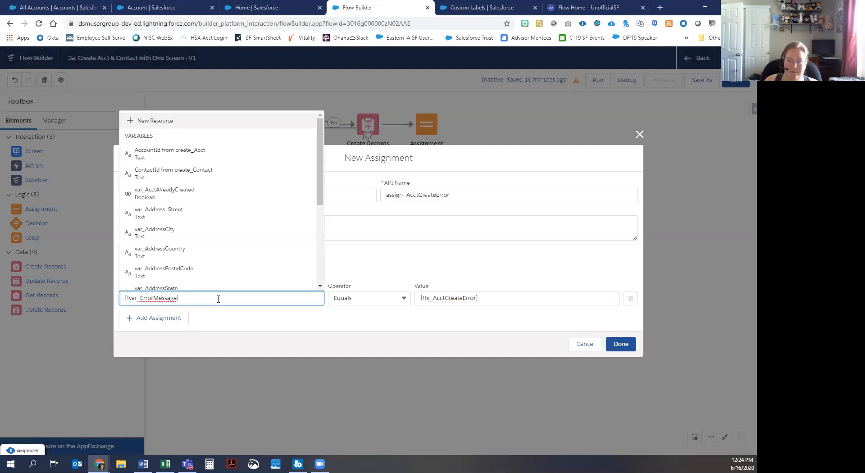
left_click(614, 324)
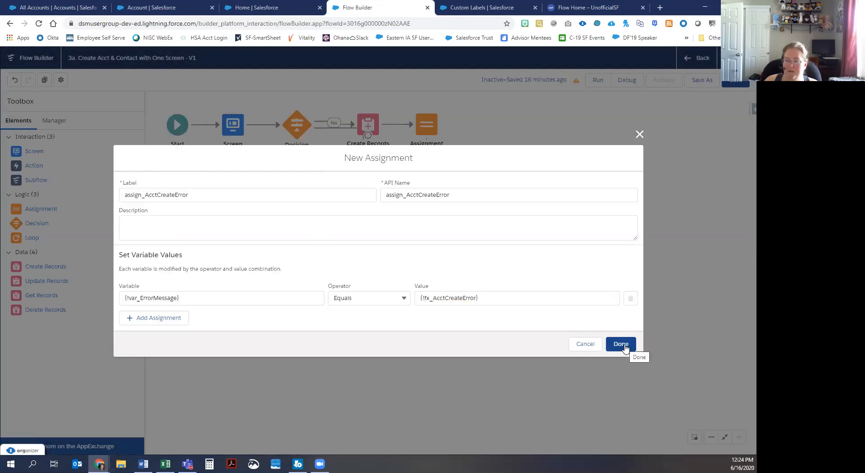
left_click(624, 346)
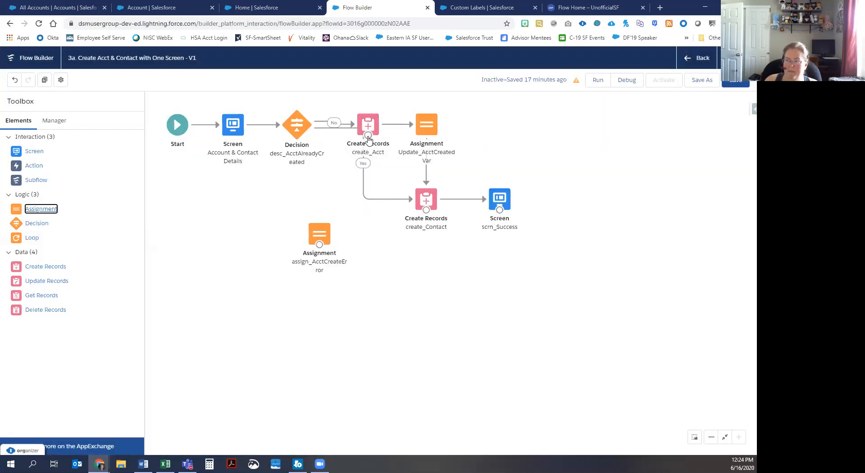
Step: Route create_Acct's fault path to assign_AcctCreateError and add a Screen element below it
left_click_drag(368, 136, 322, 233)
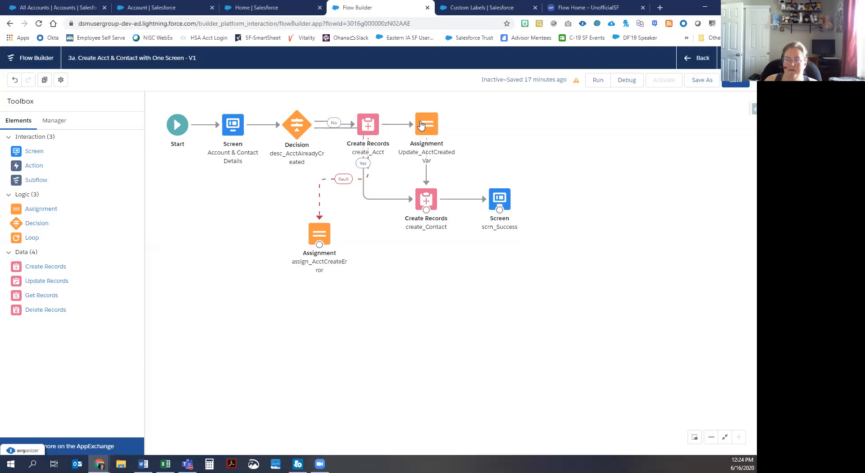
left_click_drag(319, 234, 335, 226)
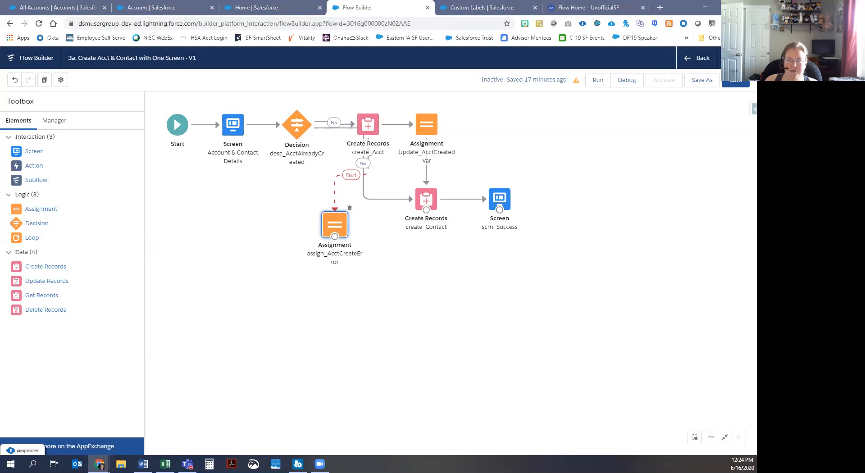
left_click_drag(34, 152, 324, 276)
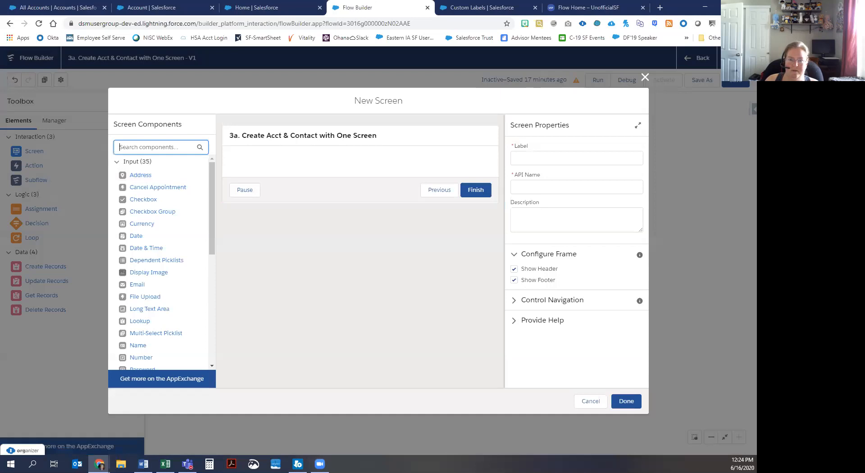
Step: Label the new screen scrn_Error, fixing the label and API name casing
left_click(521, 158)
type("scrn_ERror")
key("Tab")
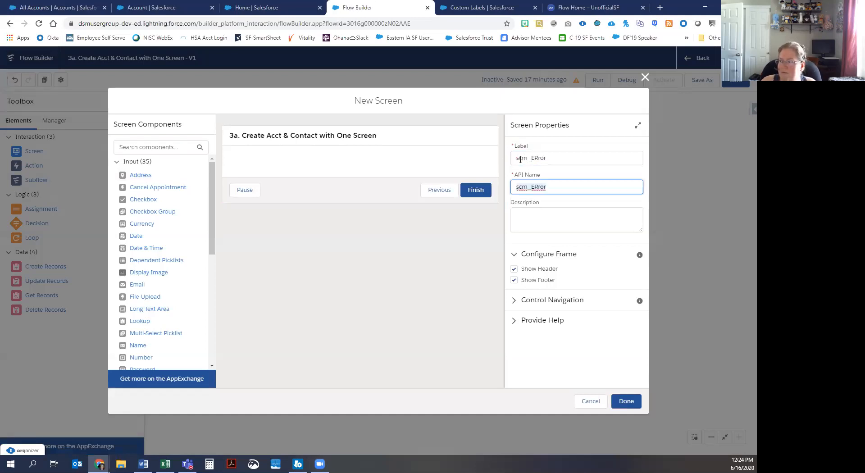
left_click(540, 157)
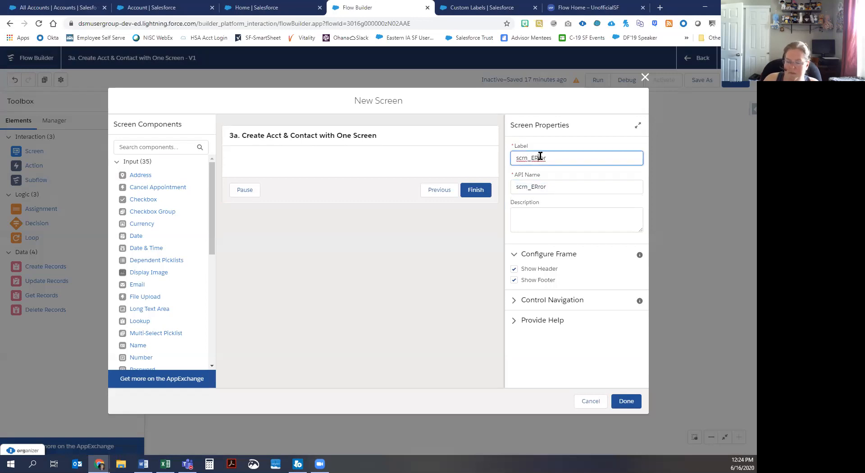
key("Delete")
left_click(536, 187)
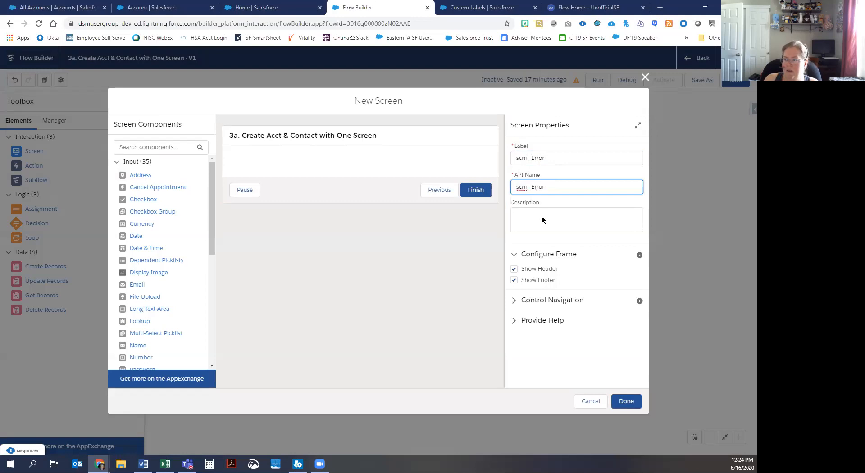
Step: Add a Display Text component named dsp_errormsg to the screen
left_click(174, 148)
type("dis")
left_click_drag(145, 174, 265, 161)
left_click(564, 159)
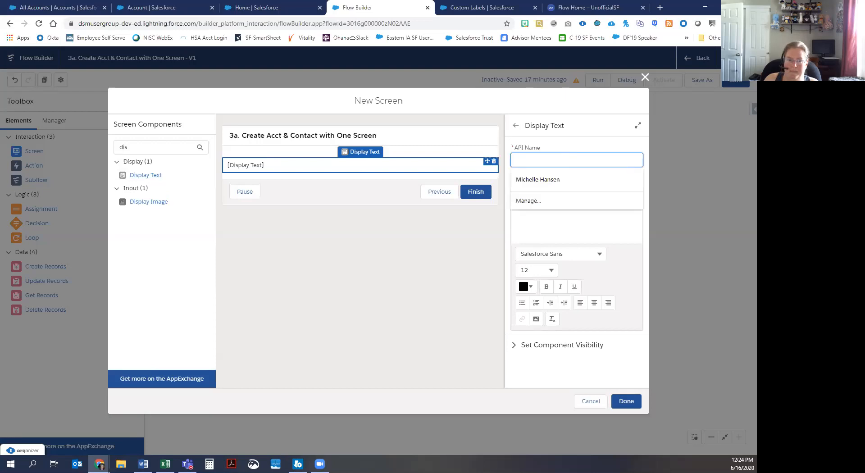
left_click(526, 159)
type("dsp_errorm")
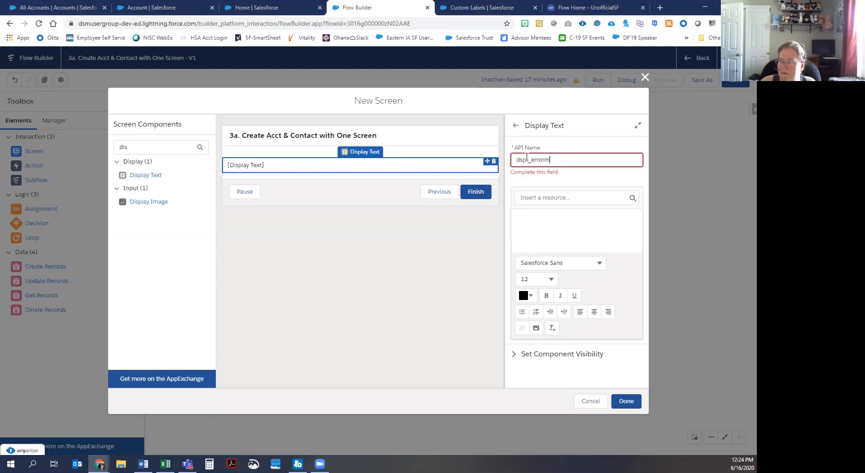
type("sg")
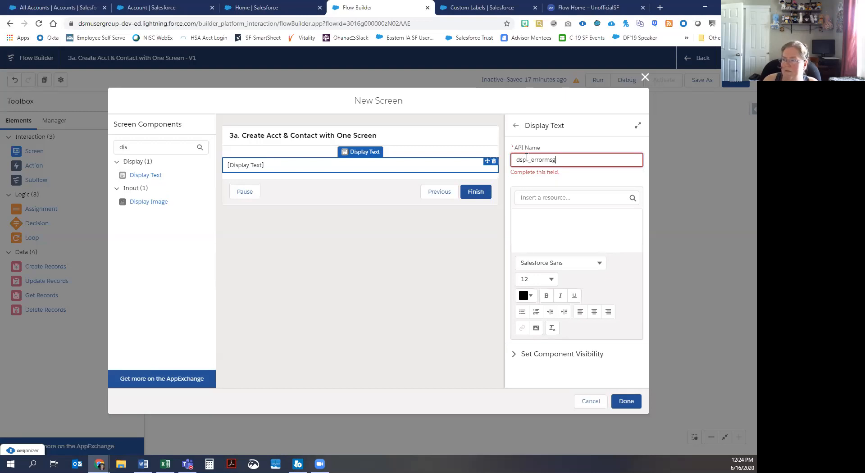
Step: Insert {!var_ErrorMessage} into the display text and save the screen
left_click(555, 218)
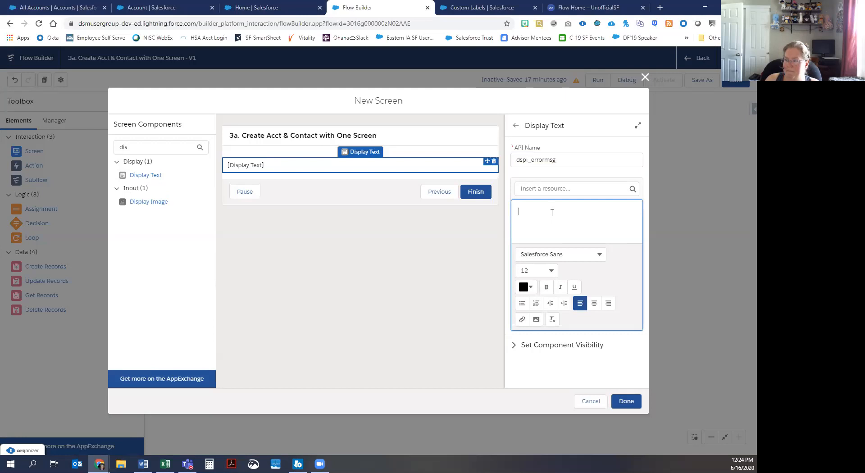
type("var_")
key("BackSpace")
key("BackSpace")
left_click(574, 193)
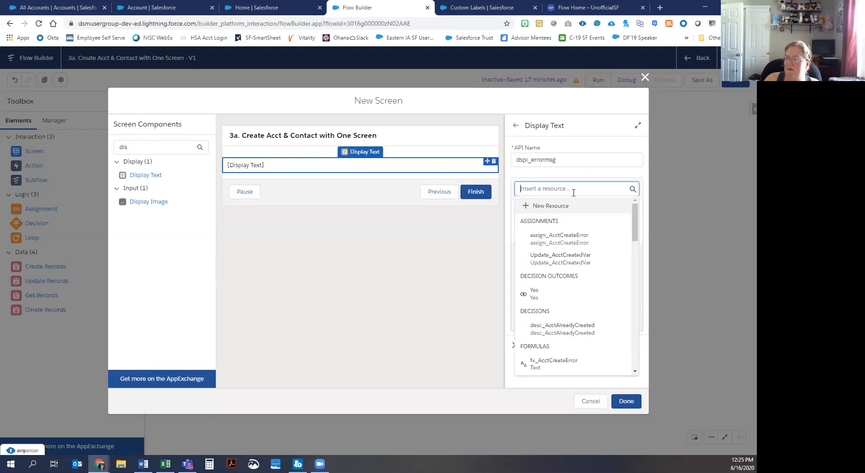
type("var_err")
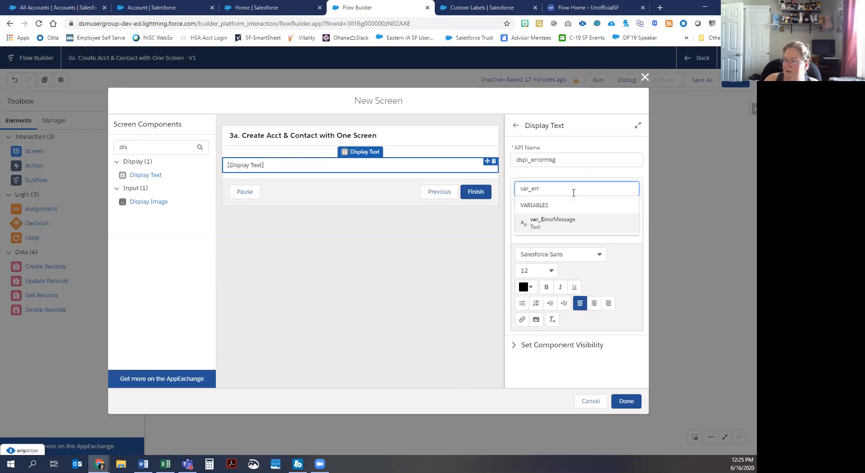
left_click(575, 221)
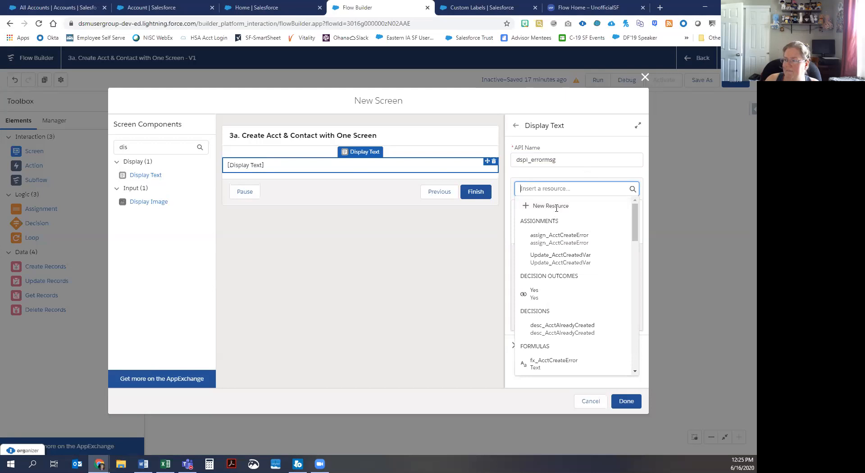
type("err")
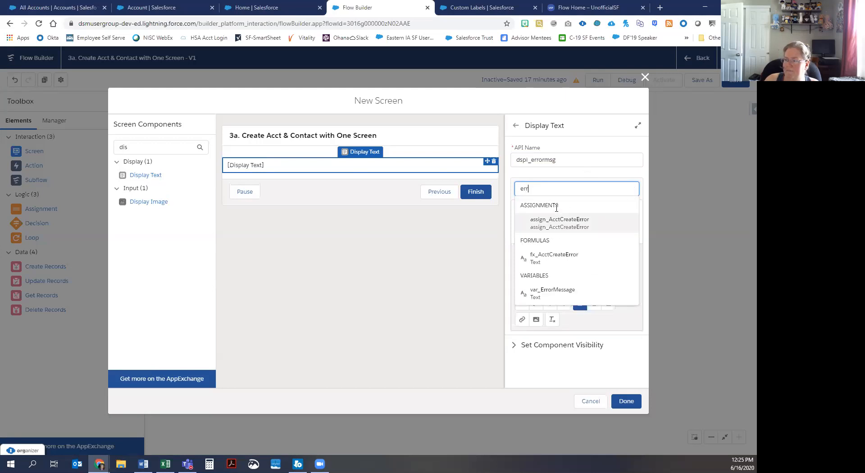
left_click(549, 293)
left_click(625, 402)
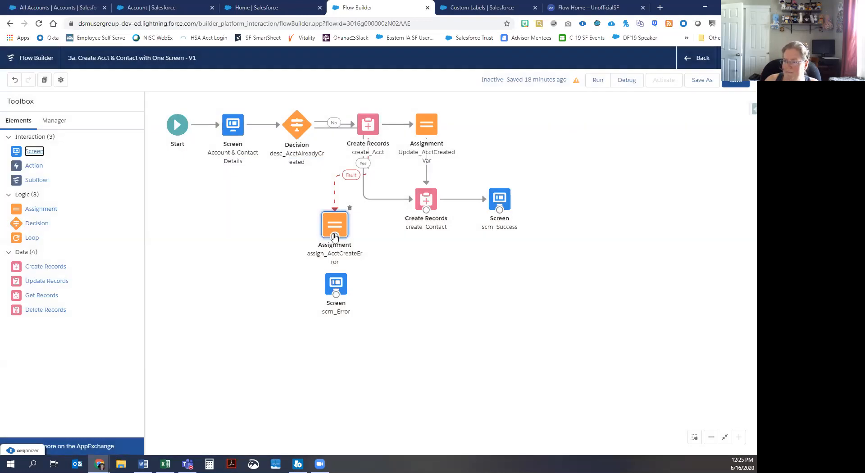
Step: Connect assign_AcctCreateError to scrn_Error, then drop another Assignment element onto the canvas
left_click_drag(335, 237, 335, 285)
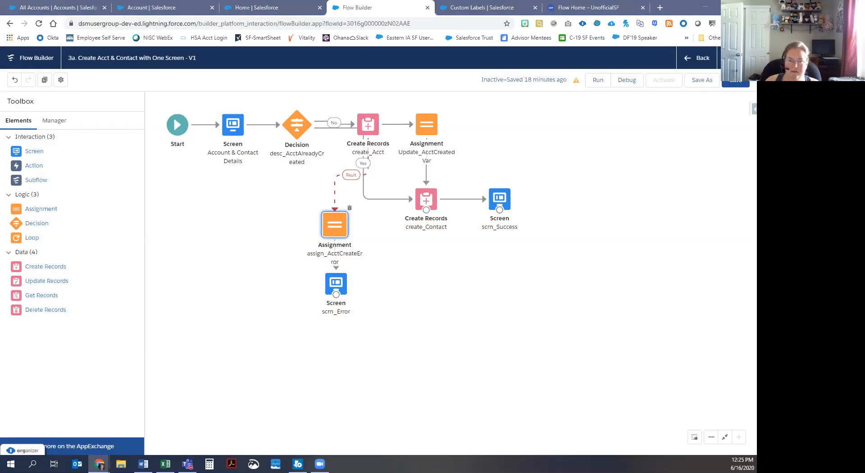
left_click_drag(38, 213, 421, 259)
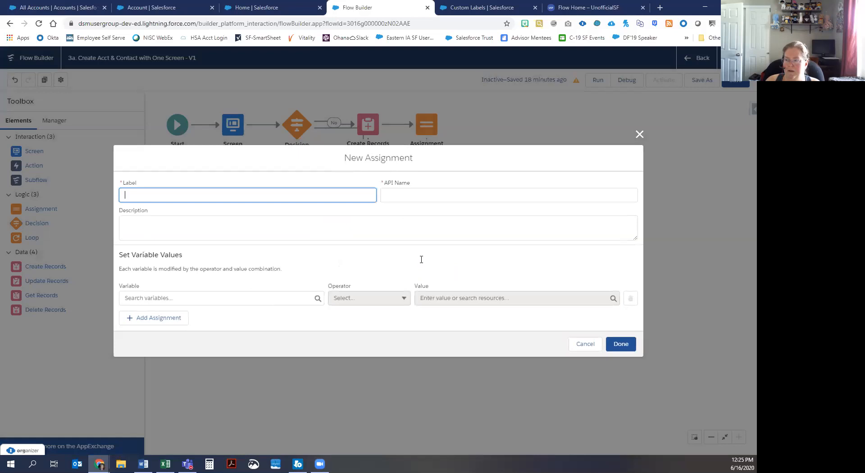
Step: Label the assignment Assign_contacterror, target var_ErrorMessage, and start a new resource for the value
type("Assign_contacterror")
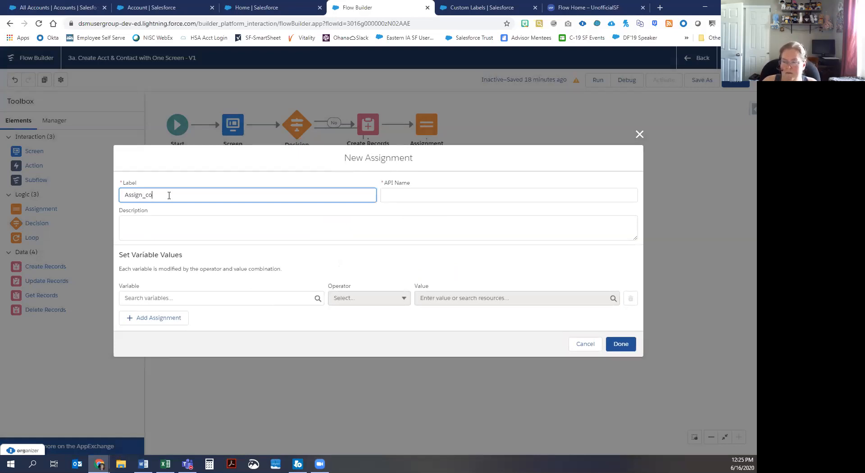
left_click(174, 298)
type("er")
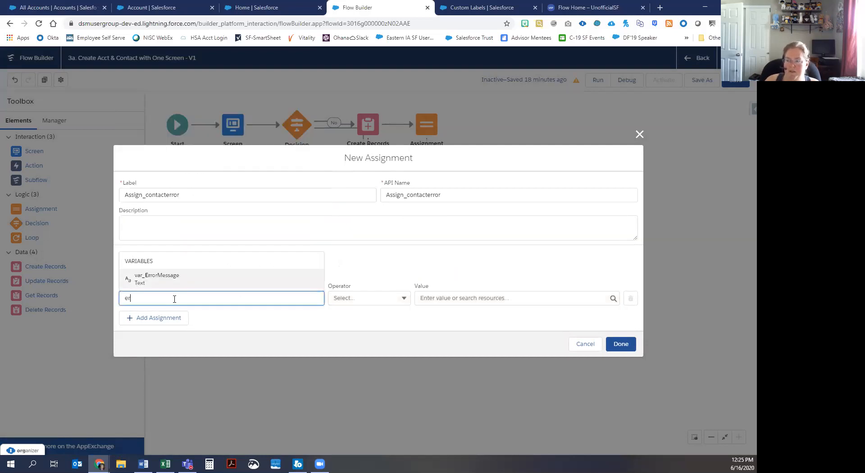
left_click(464, 299)
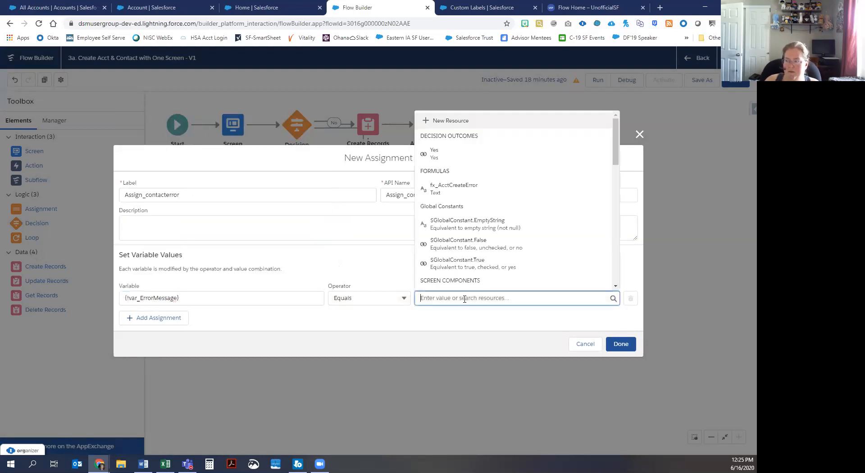
left_click(447, 120)
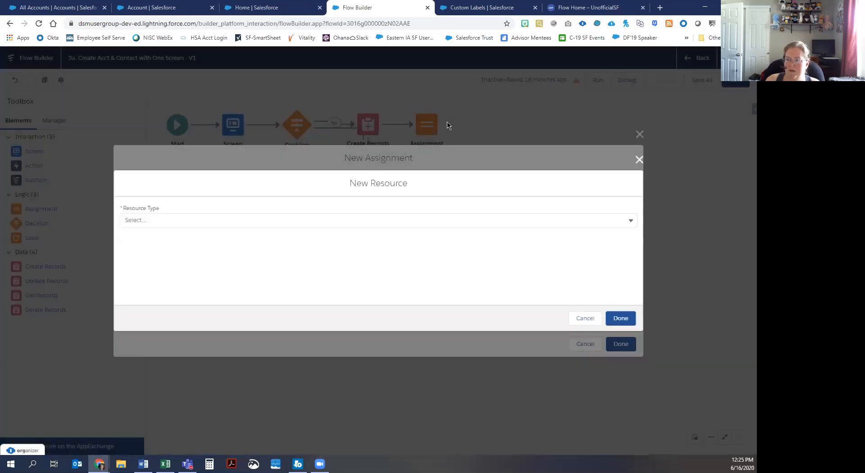
Step: Make the new value resource a formula named fx_ContactError
left_click(177, 220)
left_click(148, 269)
left_click(144, 205)
type("fx_Contacterr")
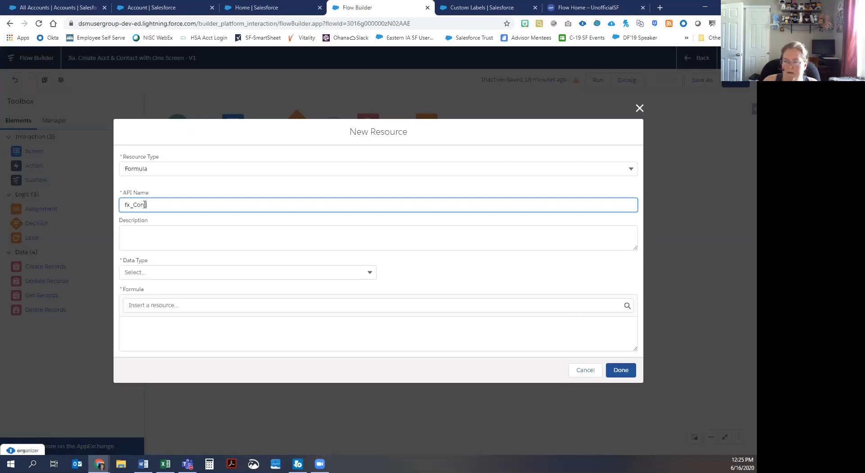
key("BackSpace")
key("BackSpace")
key("BackSpace")
type("Error")
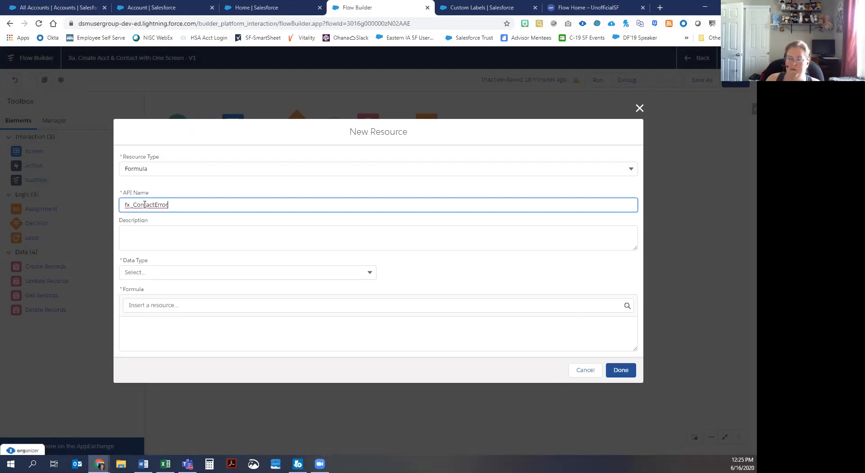
left_click(158, 238)
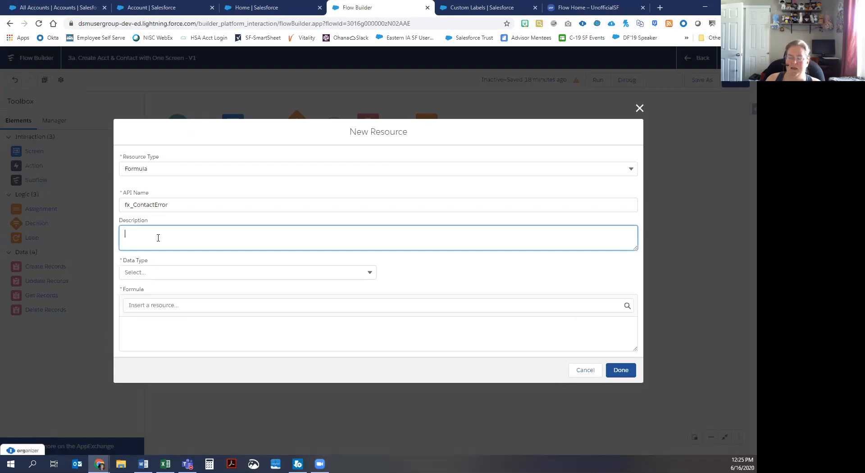
Step: Give fx_ContactError Text type using {!$Label.ContactCreationError}, then place the assignment on the canvas
left_click(156, 271)
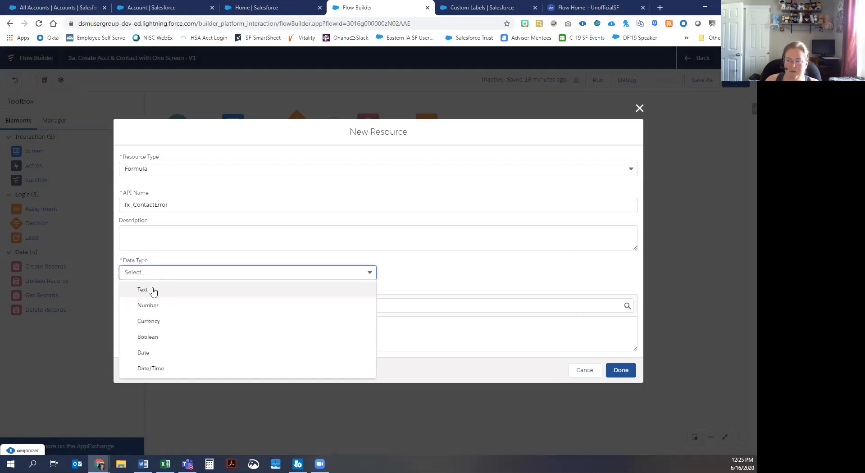
left_click(150, 289)
left_click(165, 305)
scroll(159, 250, "down", 10)
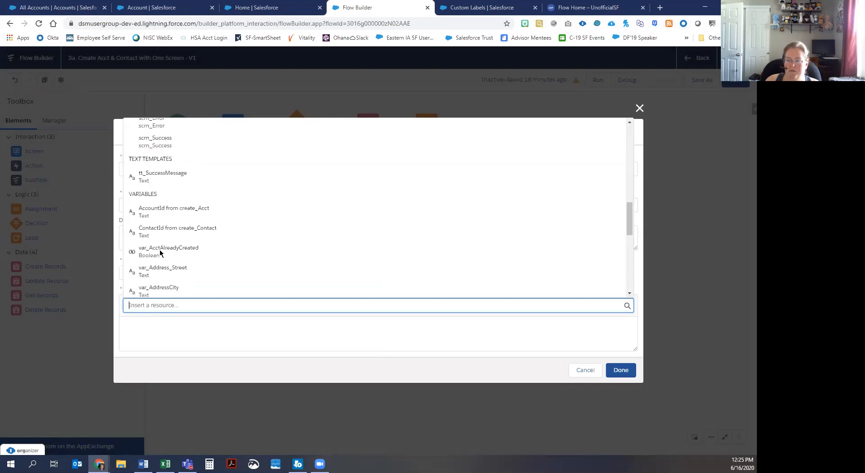
left_click(147, 230)
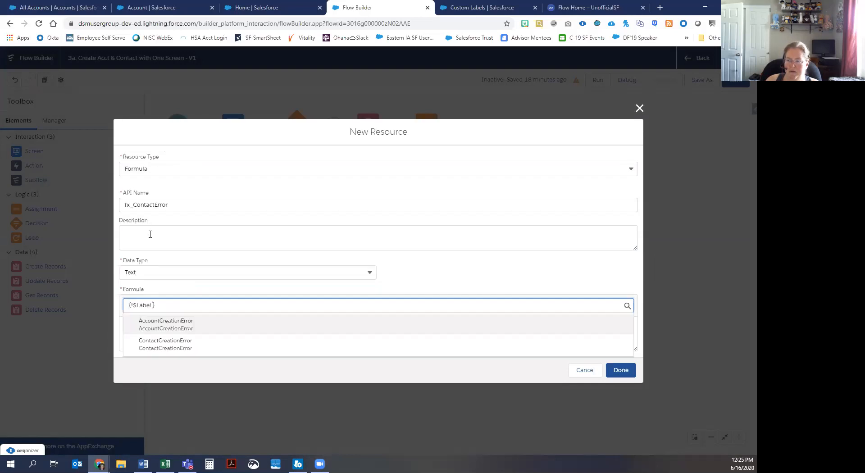
left_click(171, 345)
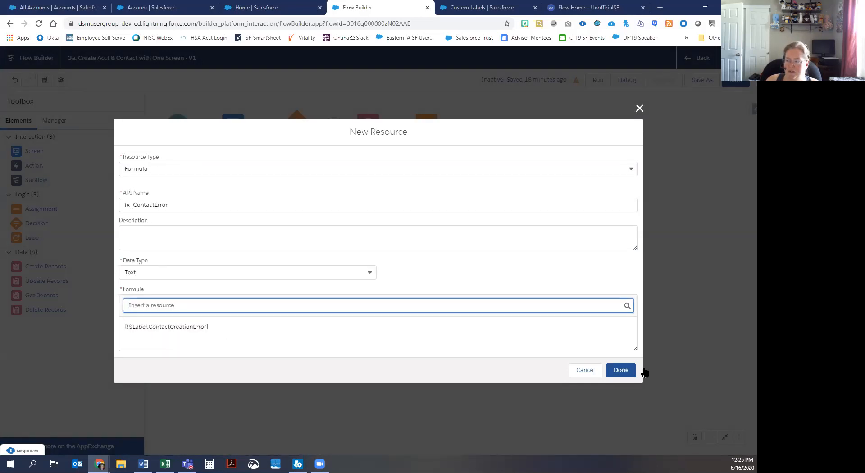
left_click(622, 370)
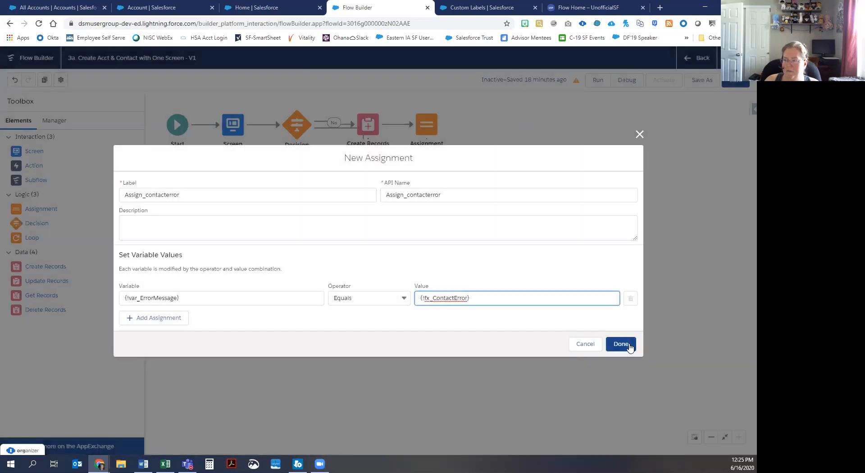
left_click(626, 345)
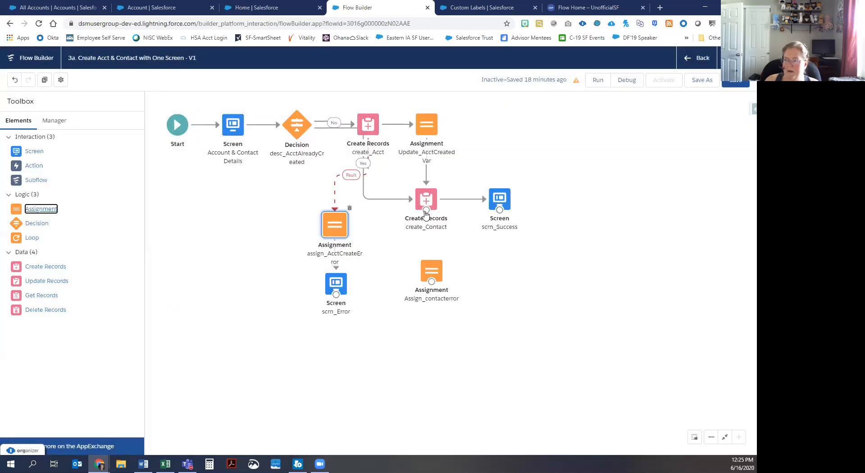
Step: Route create_Contact's fault path to Assign_contacterror, rearrange the error elements, and save the flow
left_click(425, 211)
left_click_drag(426, 210, 342, 285)
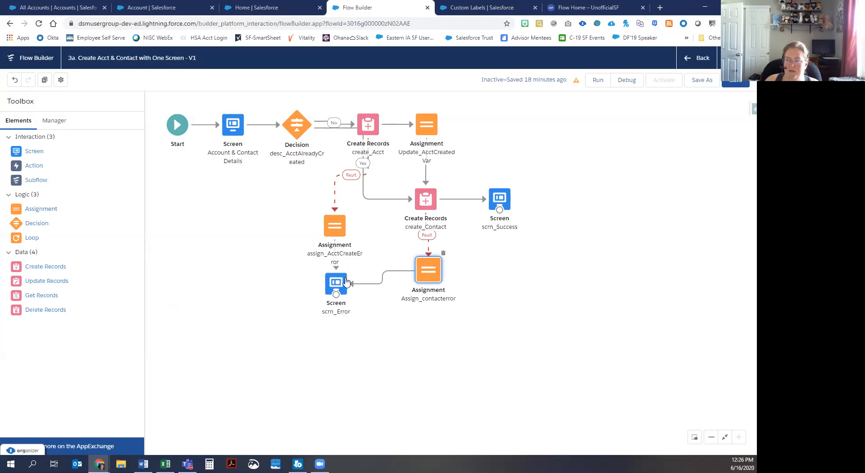
left_click_drag(333, 232, 332, 220)
left_click_drag(333, 280, 331, 268)
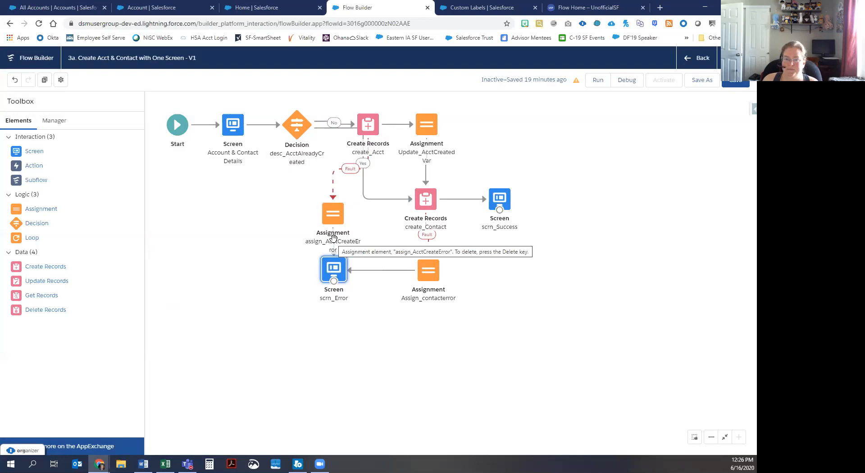
left_click(739, 84)
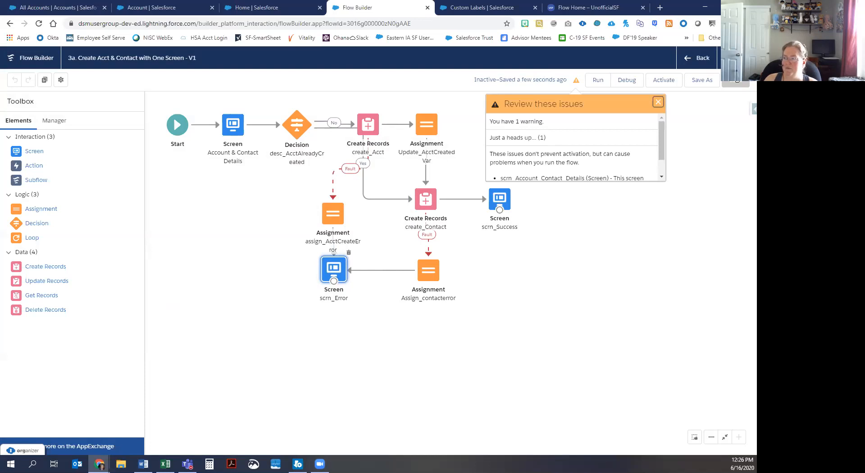
Step: Close the Review these issues warning panel and switch to the All Accounts list page
mouse_move(662, 142)
left_mouse_down()
mouse_move(660, 169)
mouse_move(658, 135)
left_mouse_up()
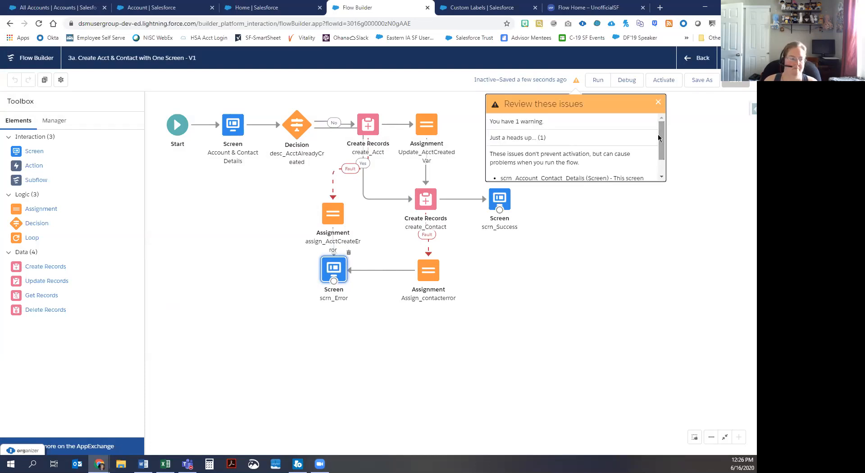
left_click(657, 102)
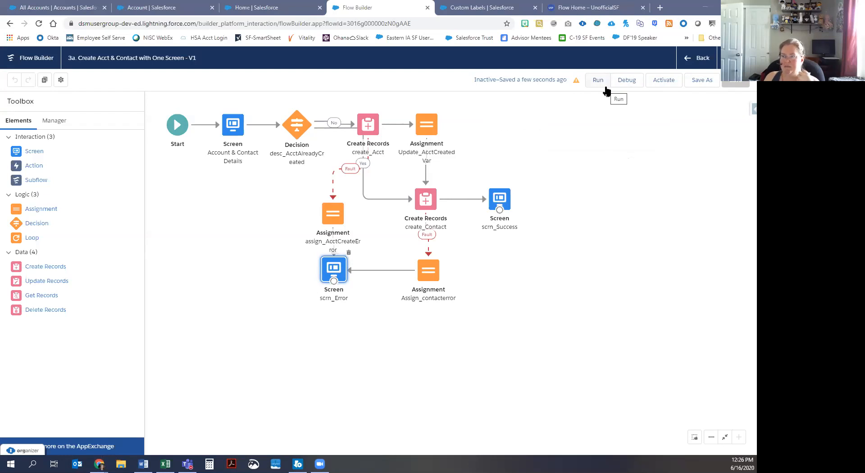
left_click(58, 9)
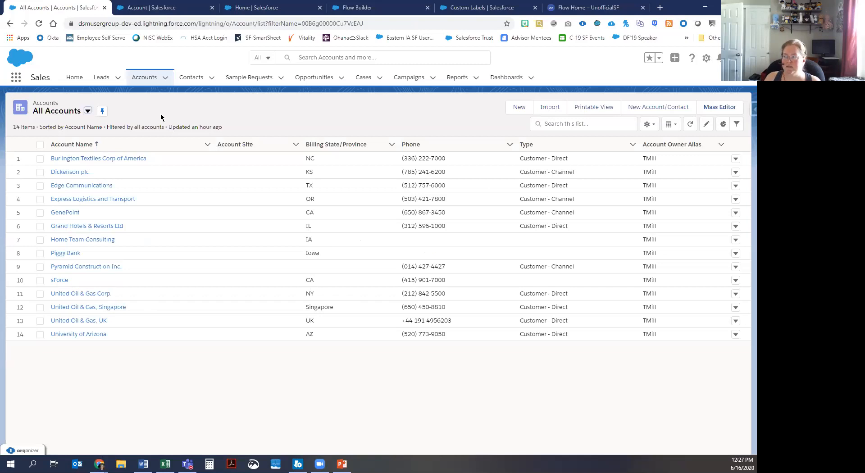
Step: Launch the Create Account & Contact with One Screen flow with the New Account/Contact button
left_click(662, 110)
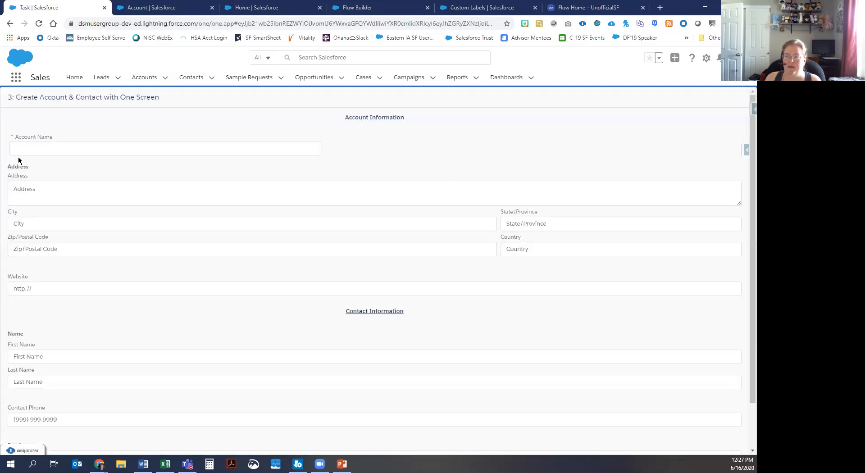
Step: Enter a test account name and the account's full street, city, state, zip and country address
left_click(52, 148)
type("Michelle's Test Acct")
key("Tab")
type("3")
key("BackSpace")
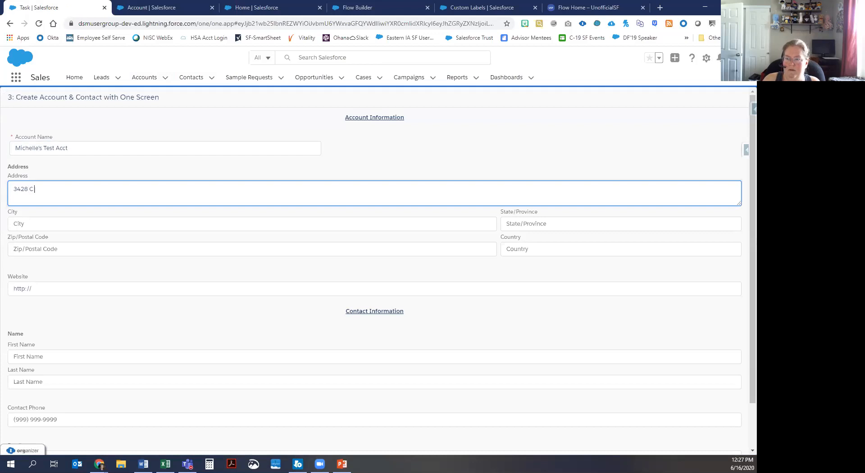
key("Tab")
type("Ce")
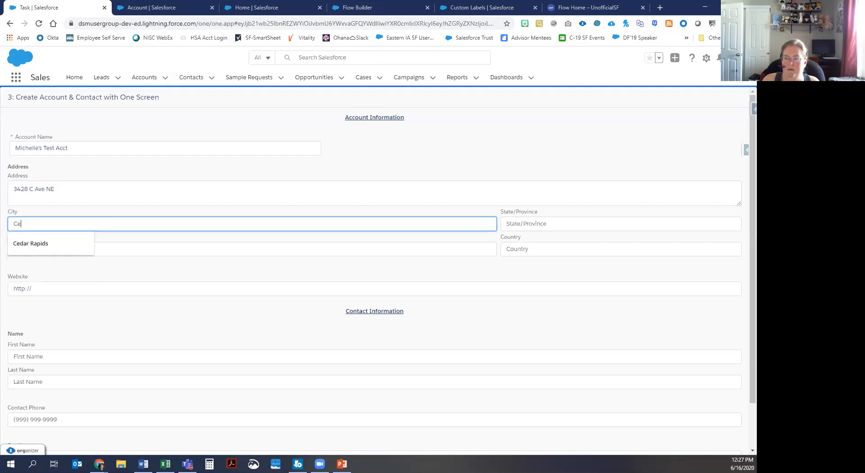
type("dar Rapis")
key("Tab")
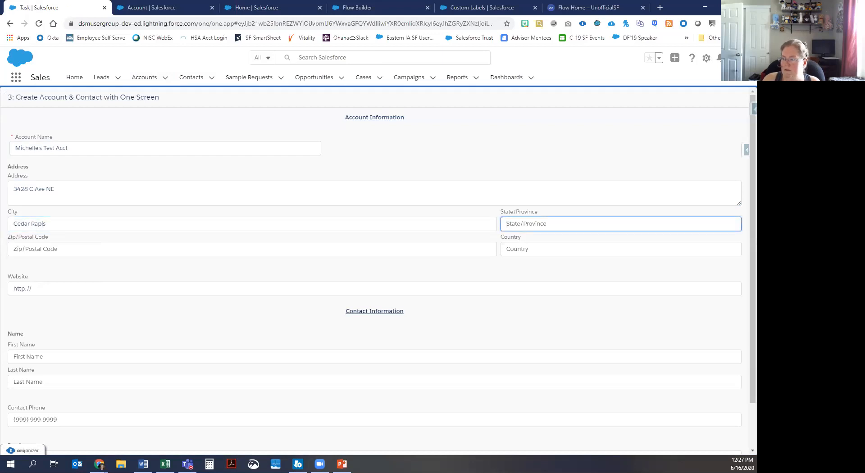
type("IA")
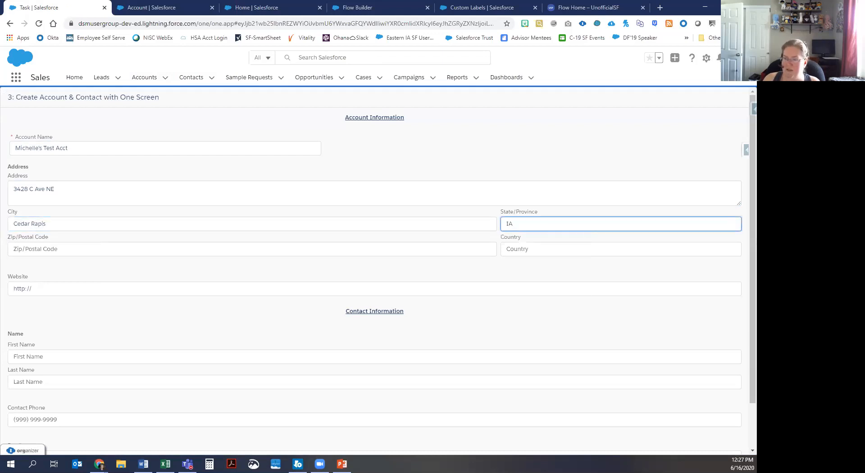
left_click(75, 225)
key("BackSpace")
type("ds")
key("Tab")
key("Tab")
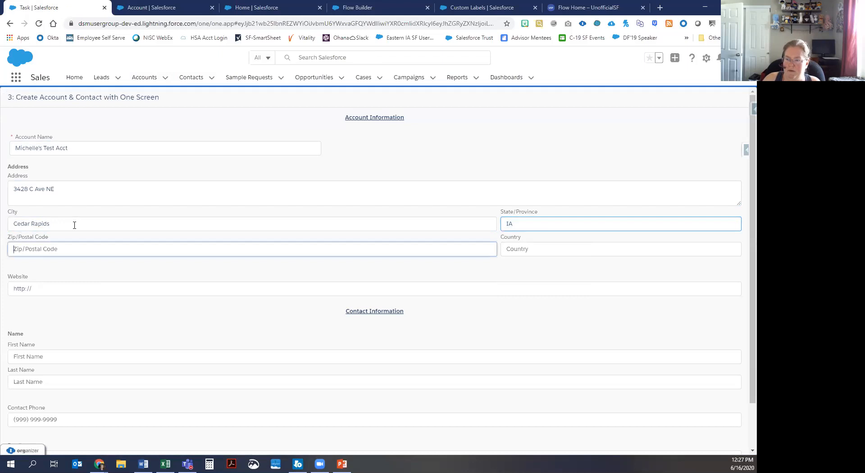
type("52405")
key("Tab")
type("USA")
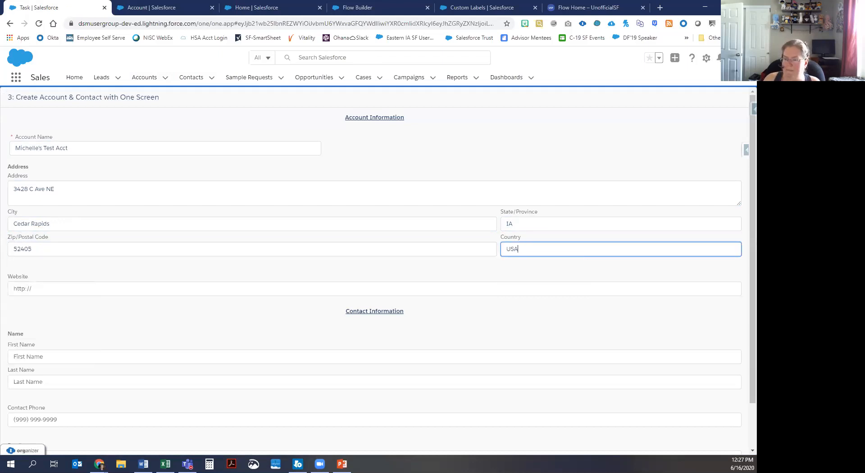
Step: Fill in the website and the contact's first name, last name and phone number
left_click(68, 290)
type("www")
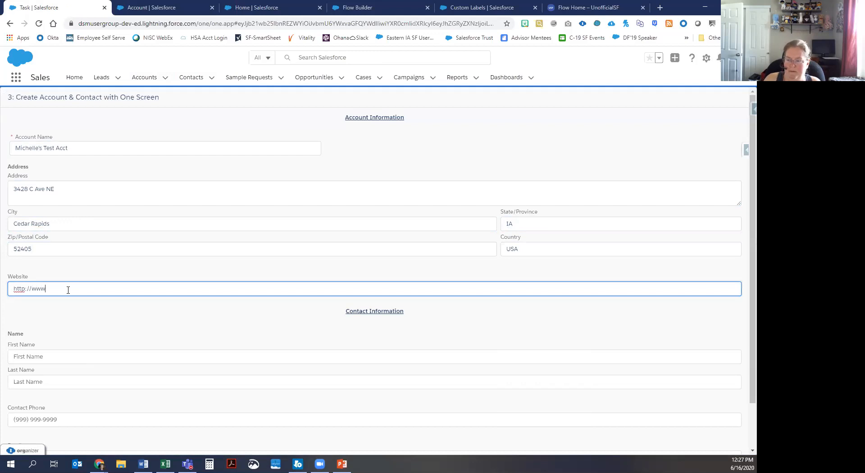
type(".terrysticbits")
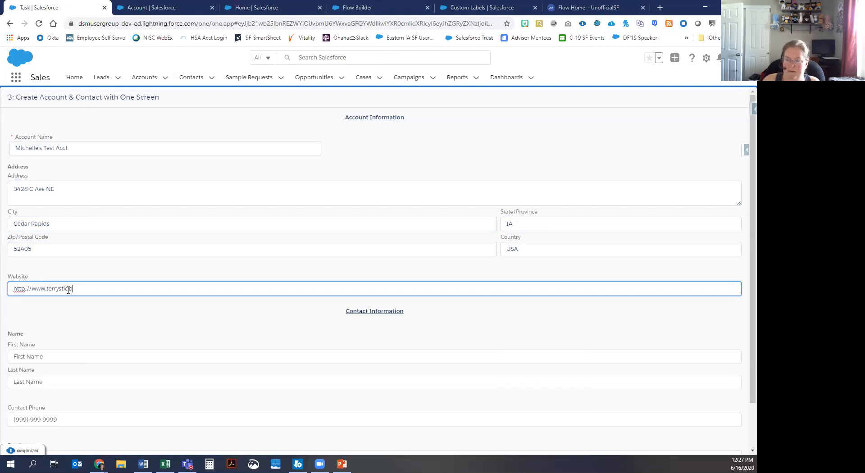
type(".com")
scroll(199, 309, "down", 2)
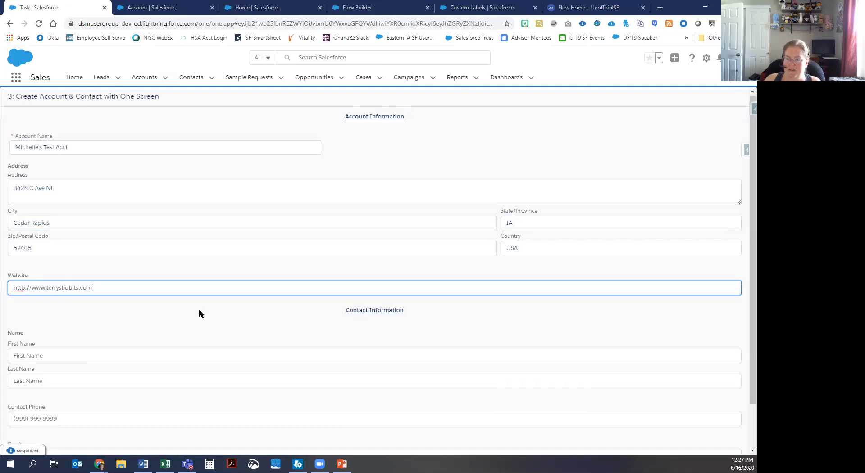
left_click(74, 304)
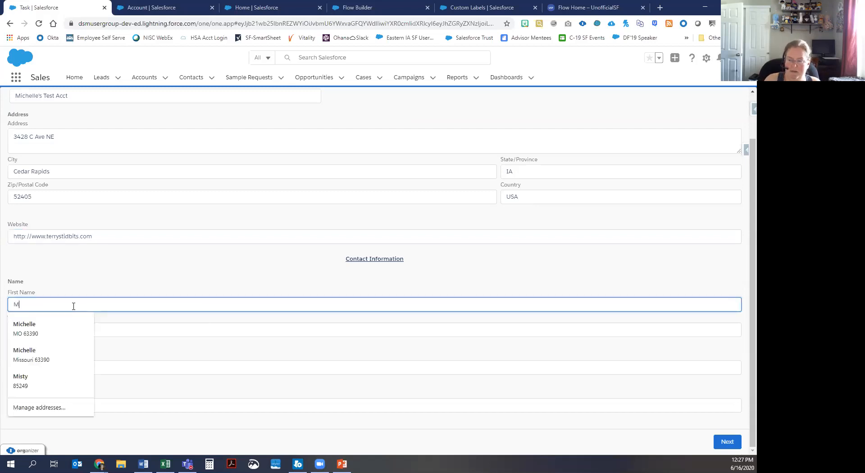
key("Tab")
key("Tab")
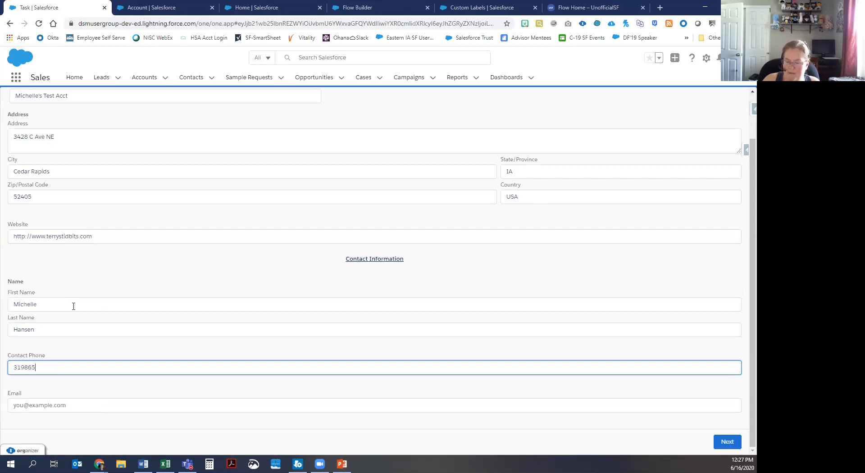
Step: Enter the contact's e-mail, submit the flow, and return to the Accounts list
left_click(82, 407)
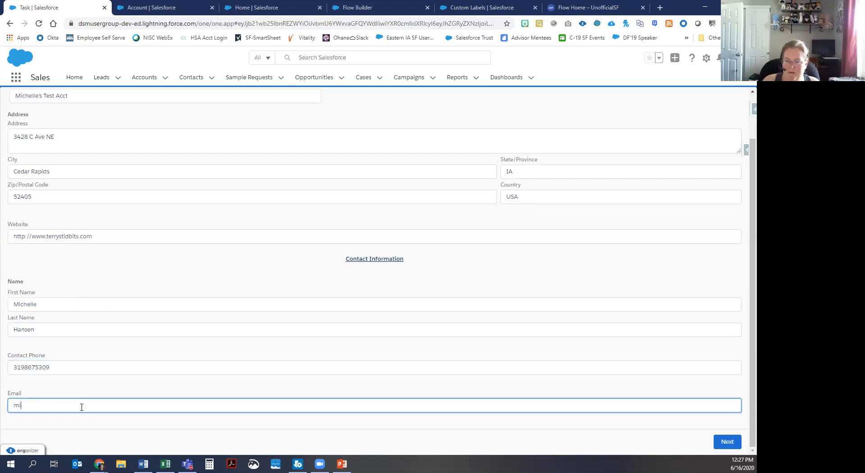
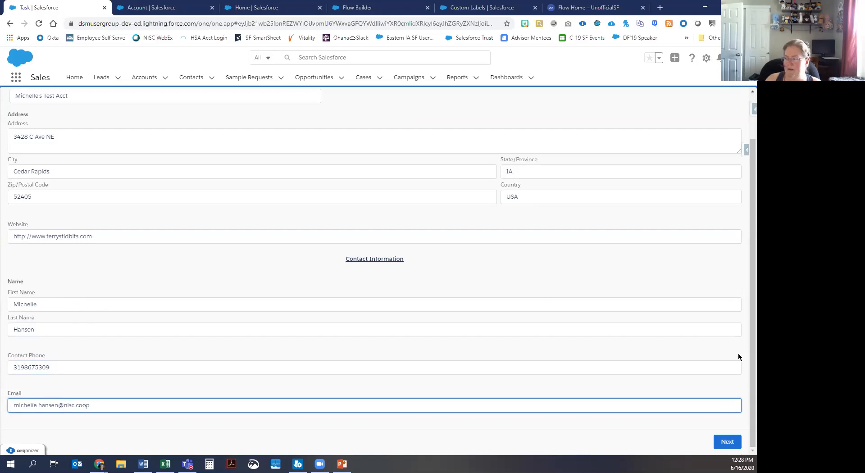
left_click(729, 443)
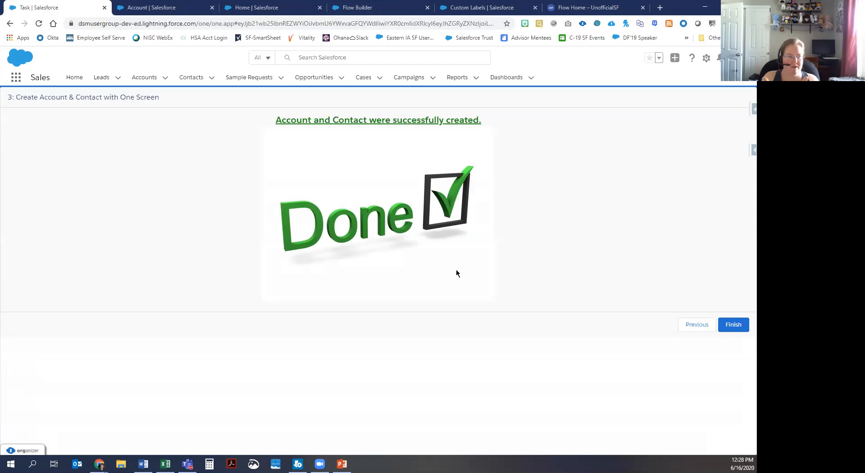
left_click(143, 81)
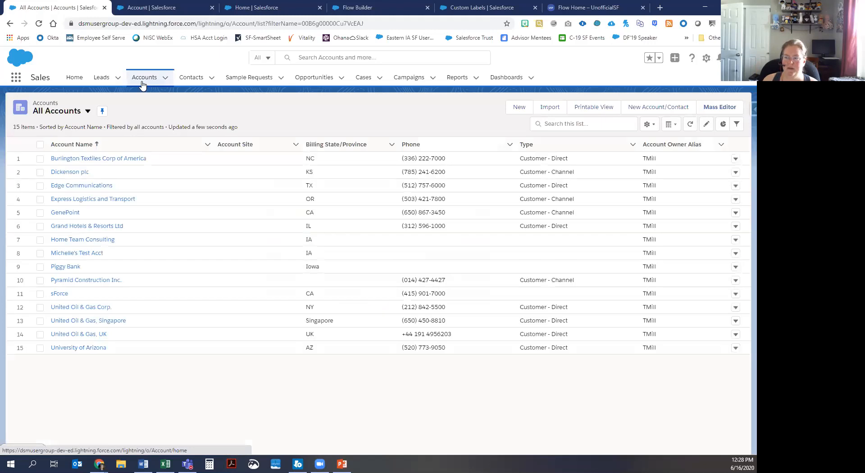
Step: Open the new flow-created test account to check it has one related contact
left_click(80, 253)
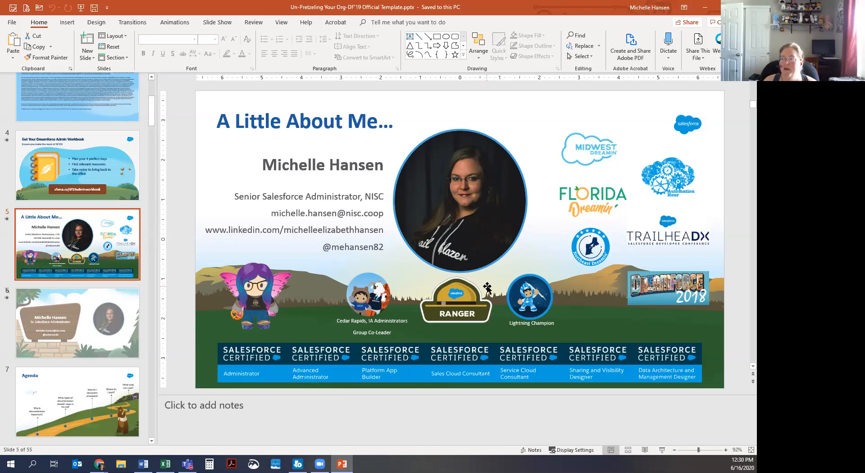
Step: Minimize PowerPoint, show the Flow Home – UnofficialSF page in Chrome, and select its address
left_click(707, 7)
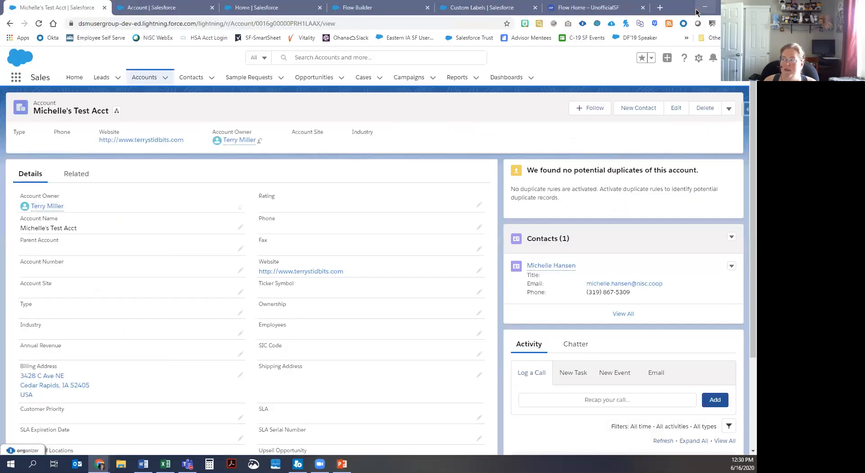
left_click(611, 7)
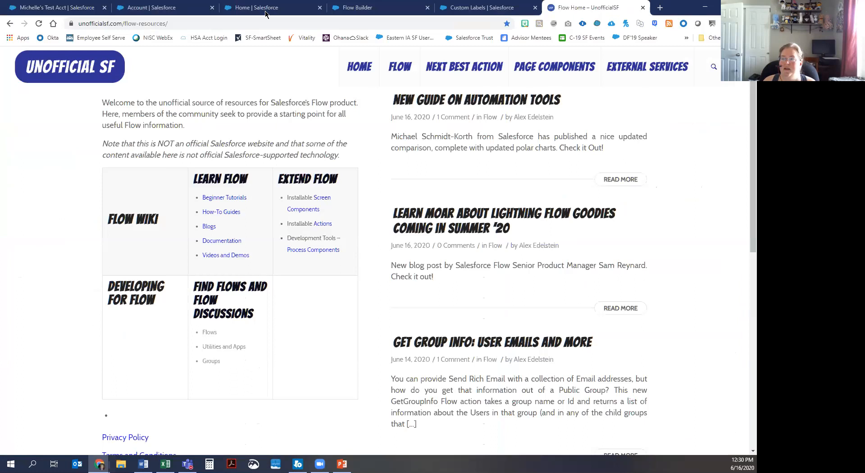
left_click(243, 19)
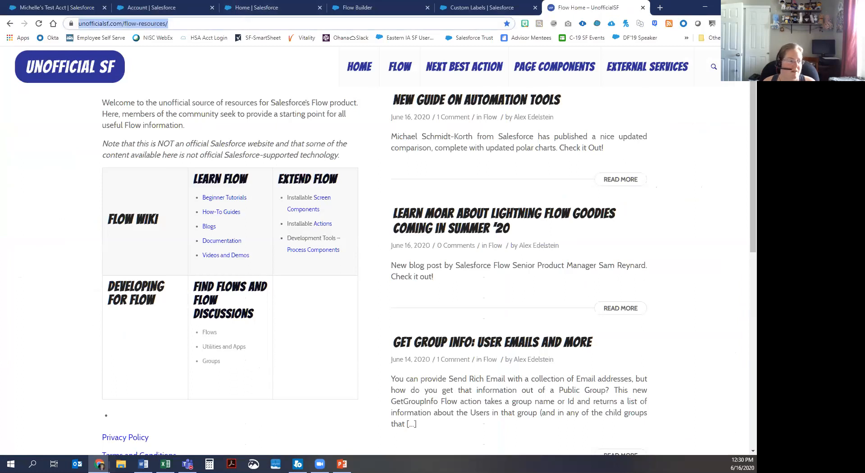